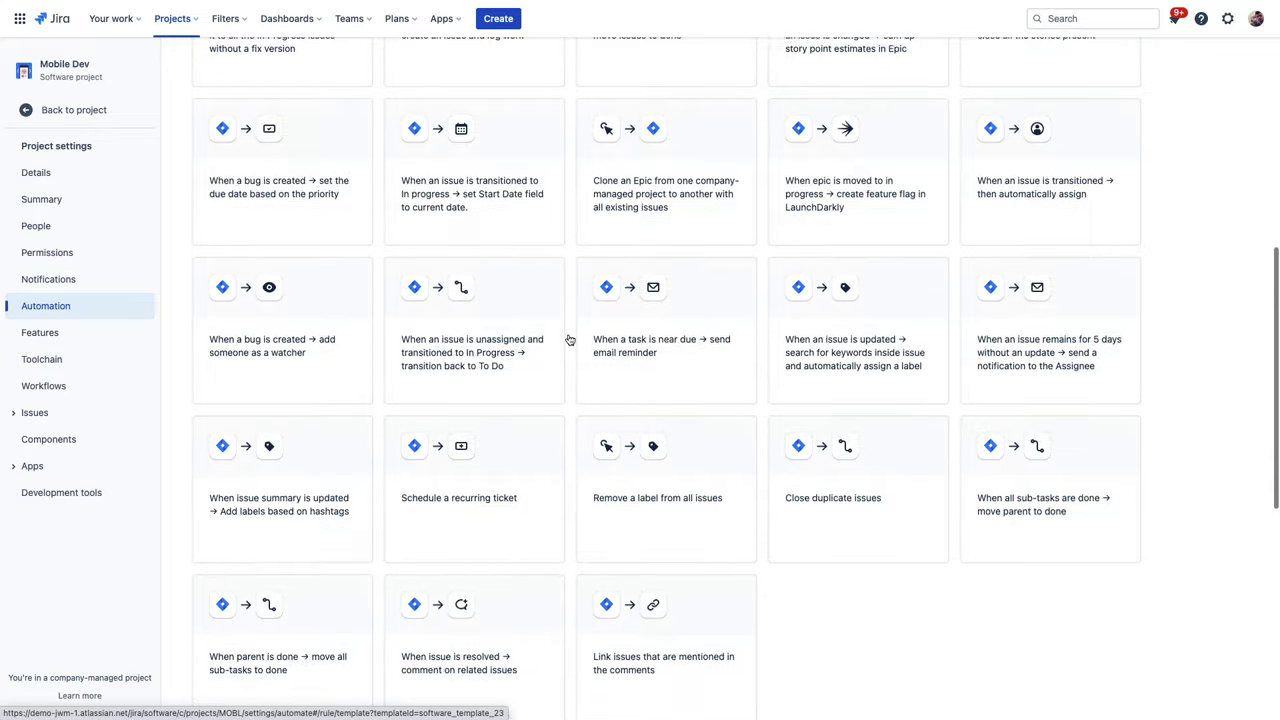
Browse the software automation templates and open the "Schedule a recurring ticket" template
scroll(569, 340, "up", 3)
scroll(569, 340, "up", 1)
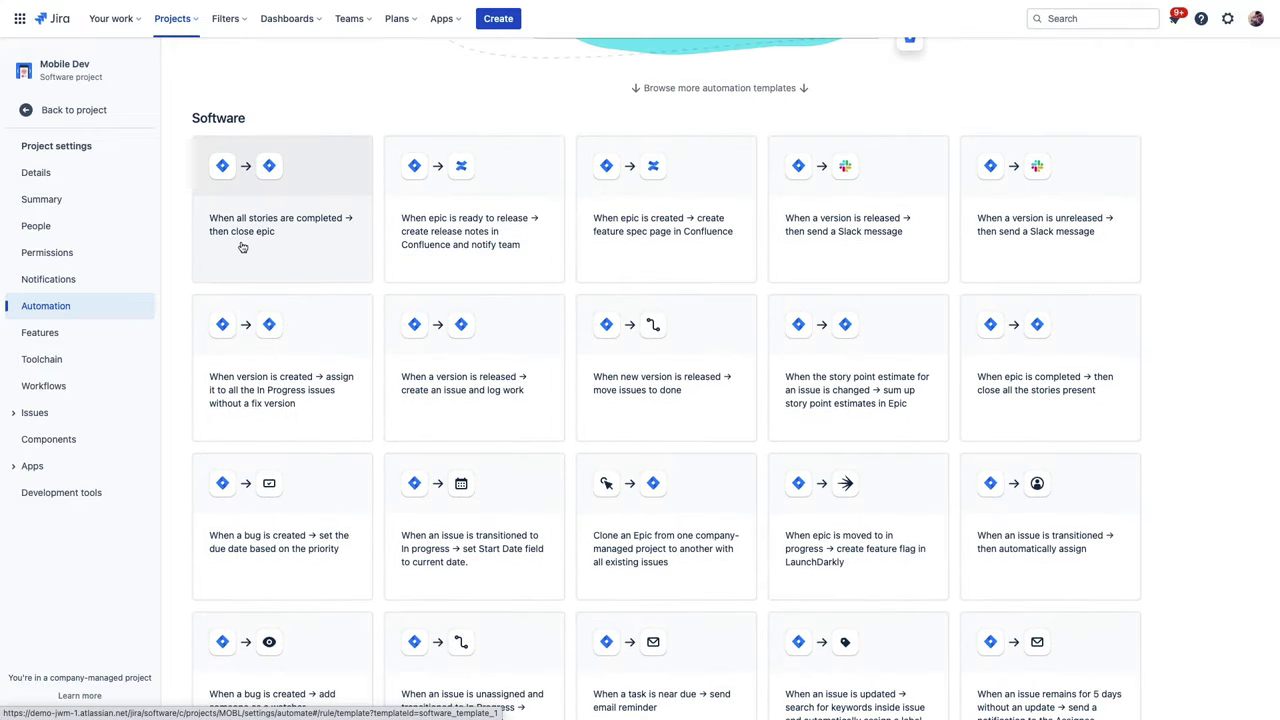
scroll(378, 277, "down", 3)
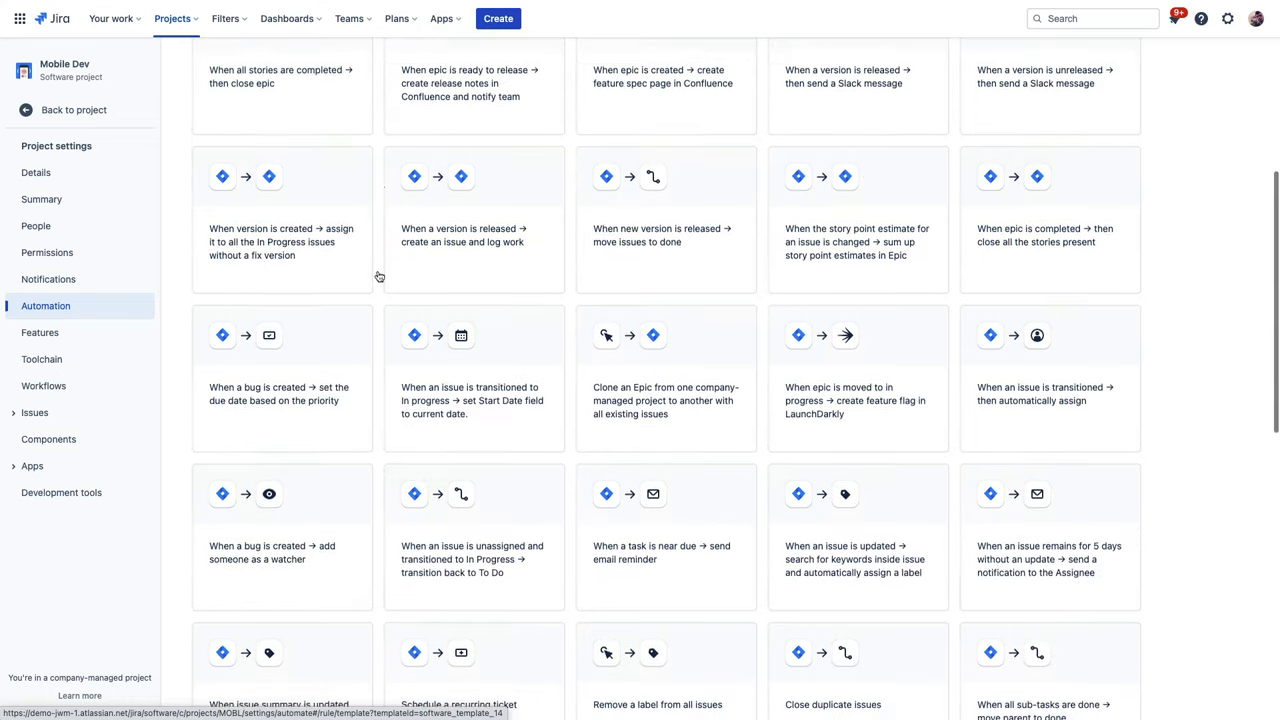
scroll(378, 277, "down", 2)
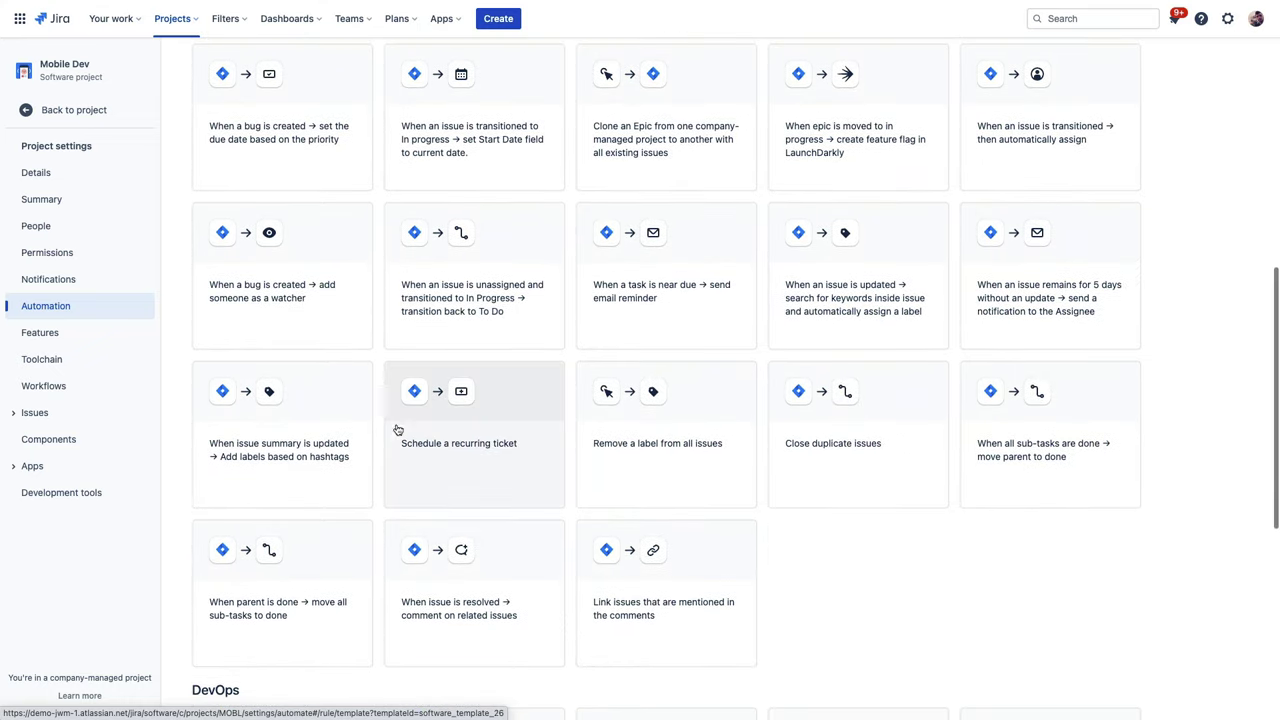
left_click(441, 465)
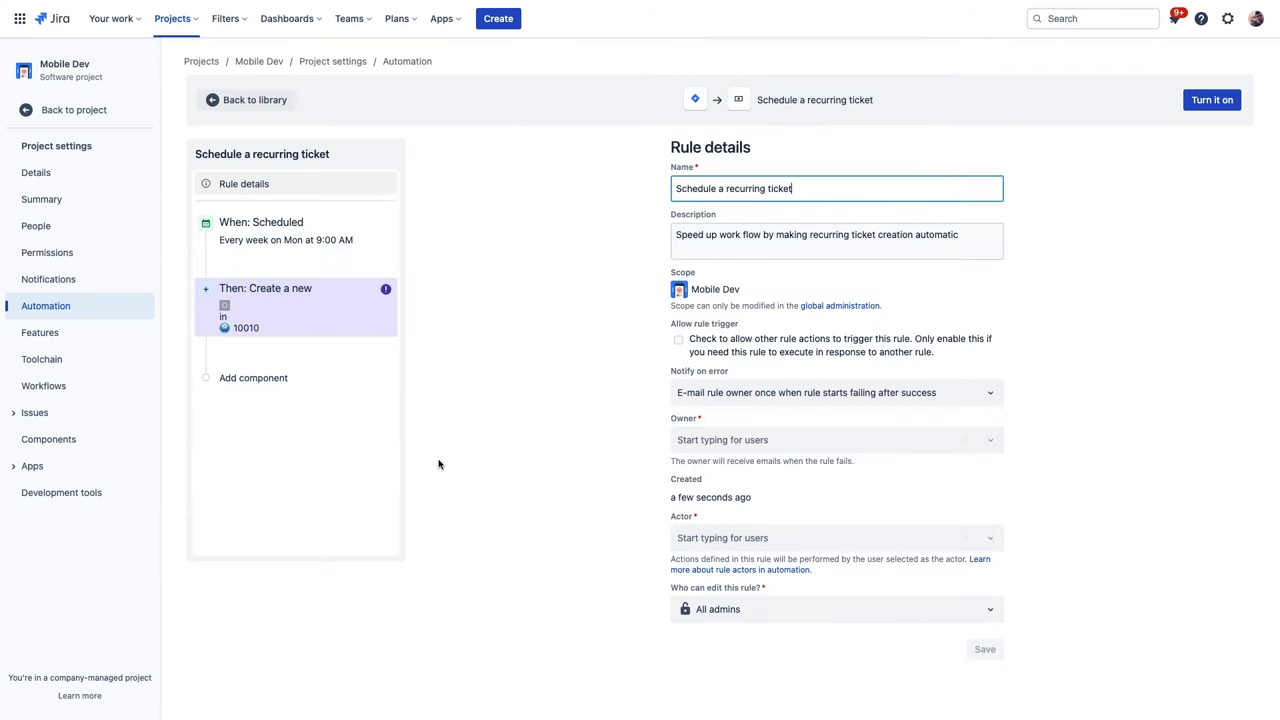
Review the Scheduled trigger's settings and the interval units available for running the rule
left_click(356, 232)
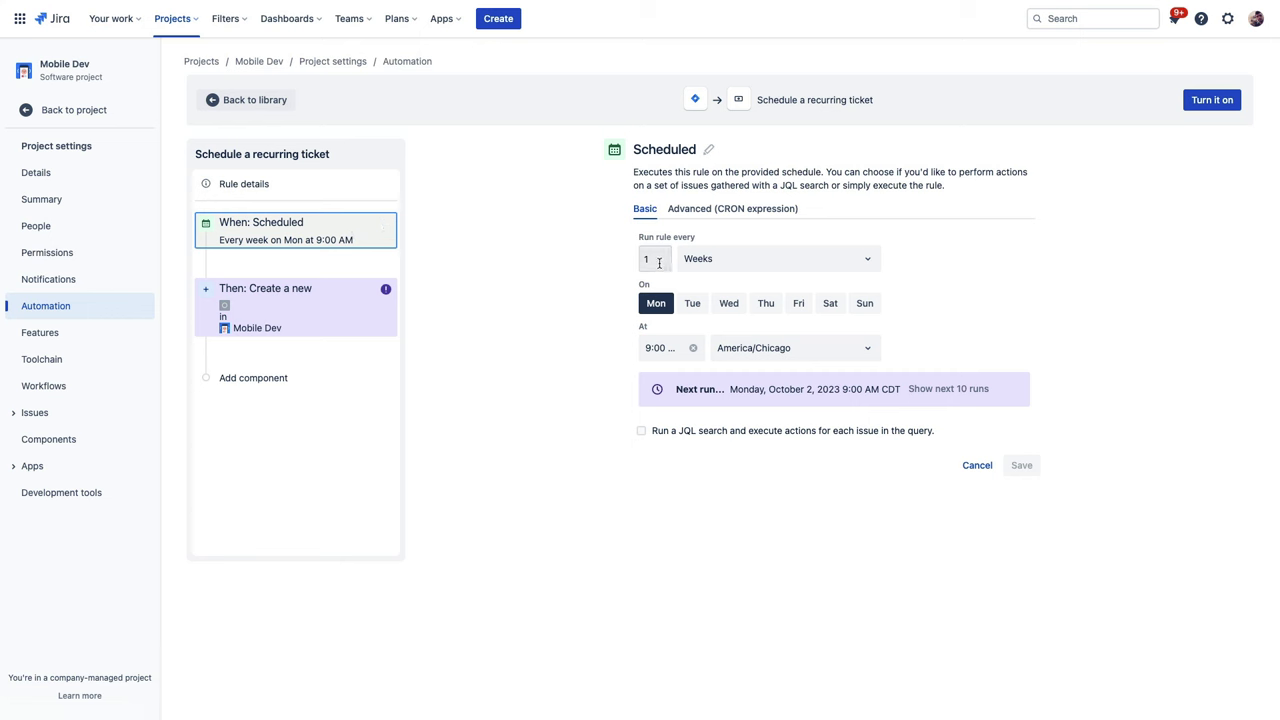
left_click(766, 264)
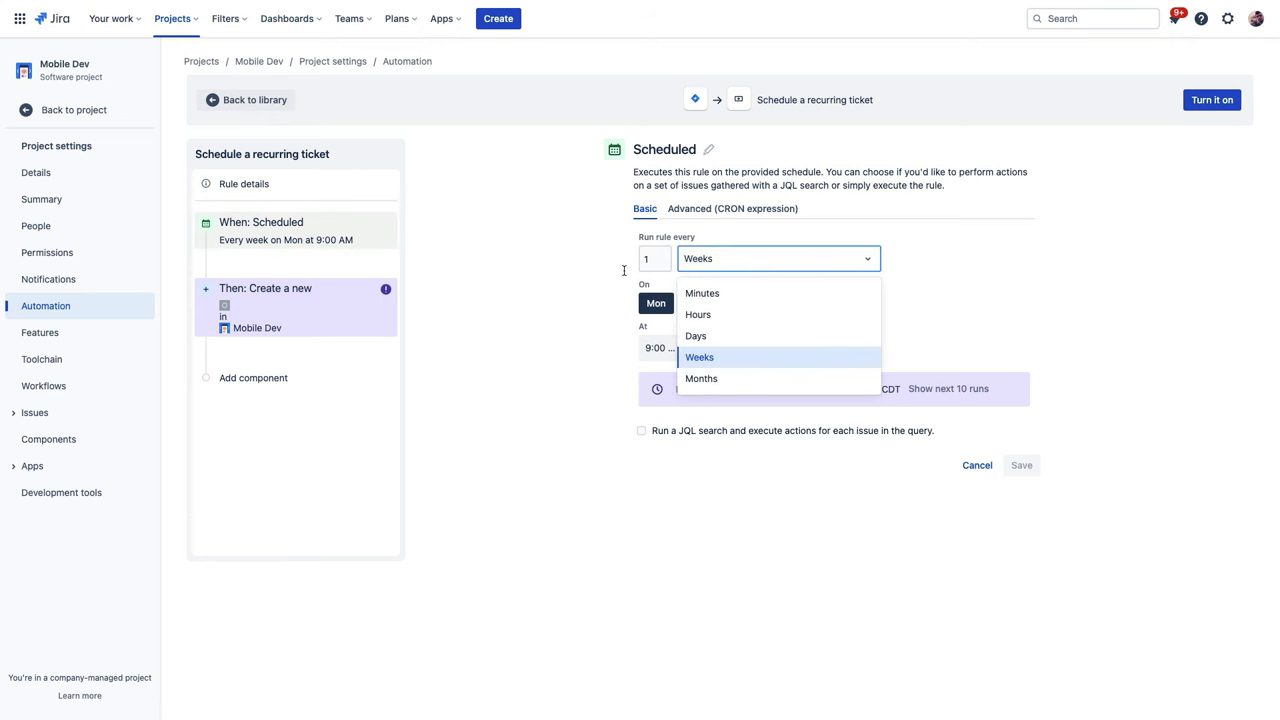
left_click(586, 273)
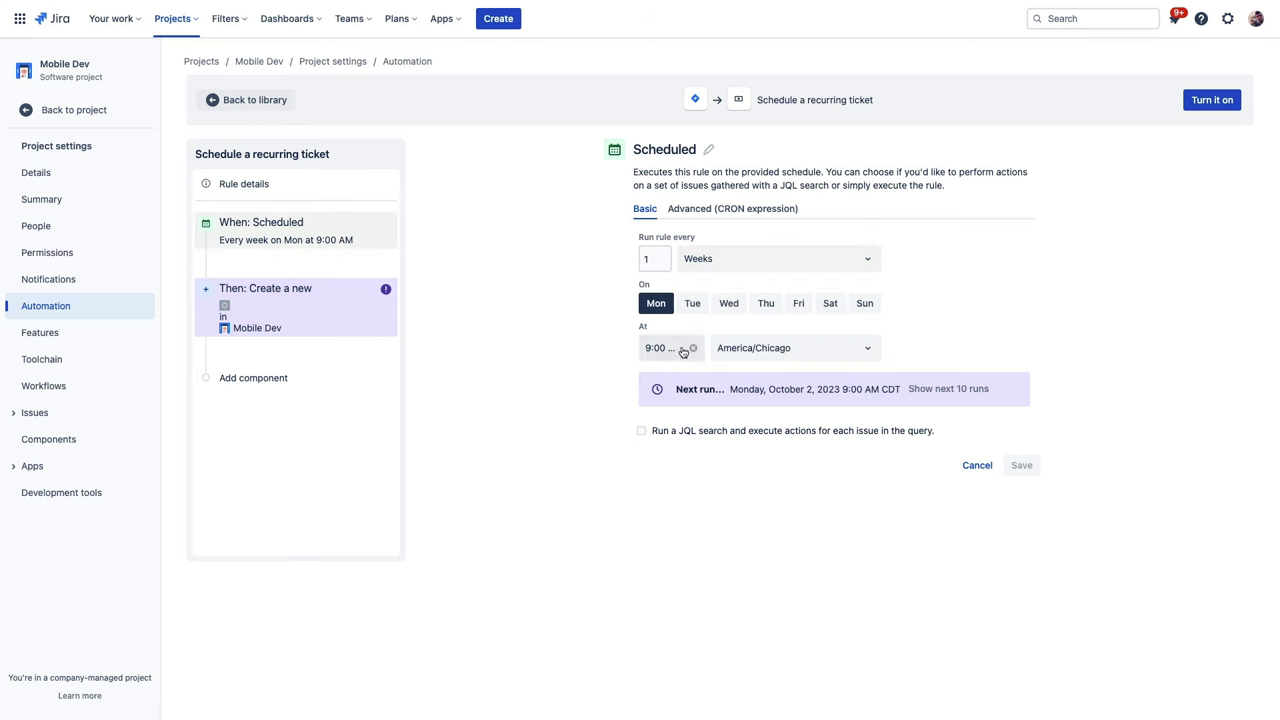
Set the issue type to Task in the rule's create-issue action
left_click(306, 318)
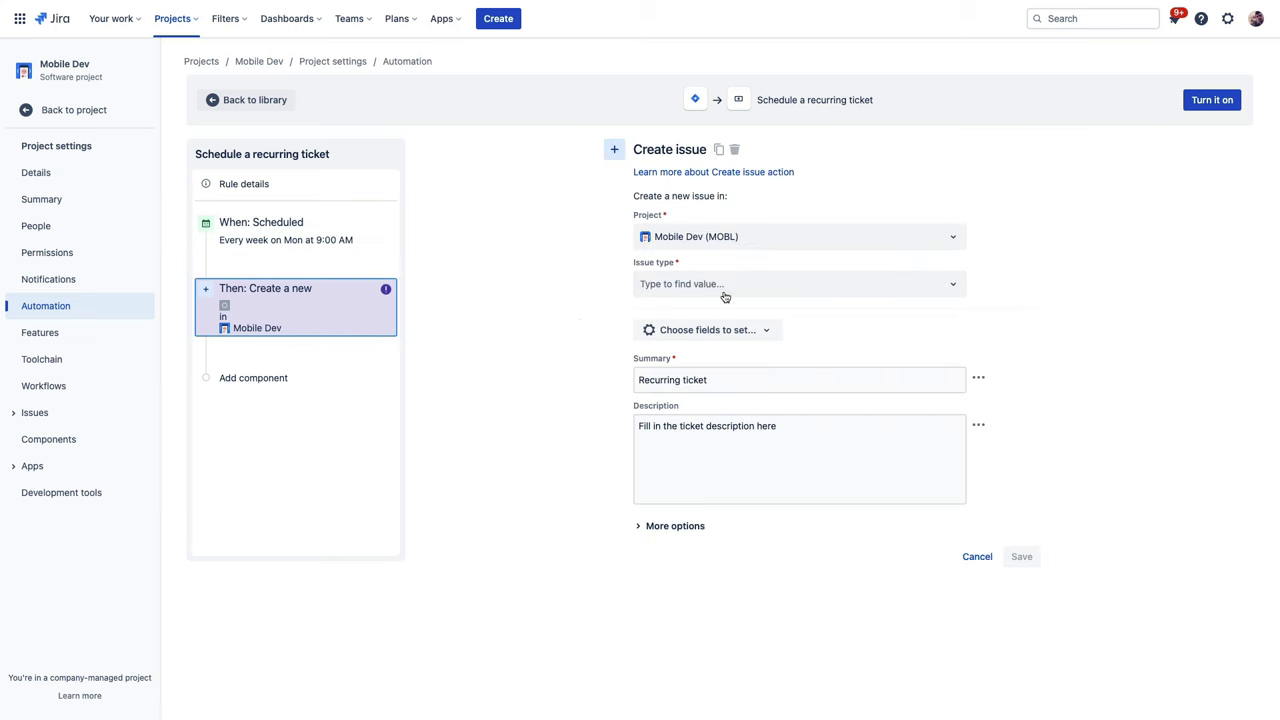
left_click(748, 291)
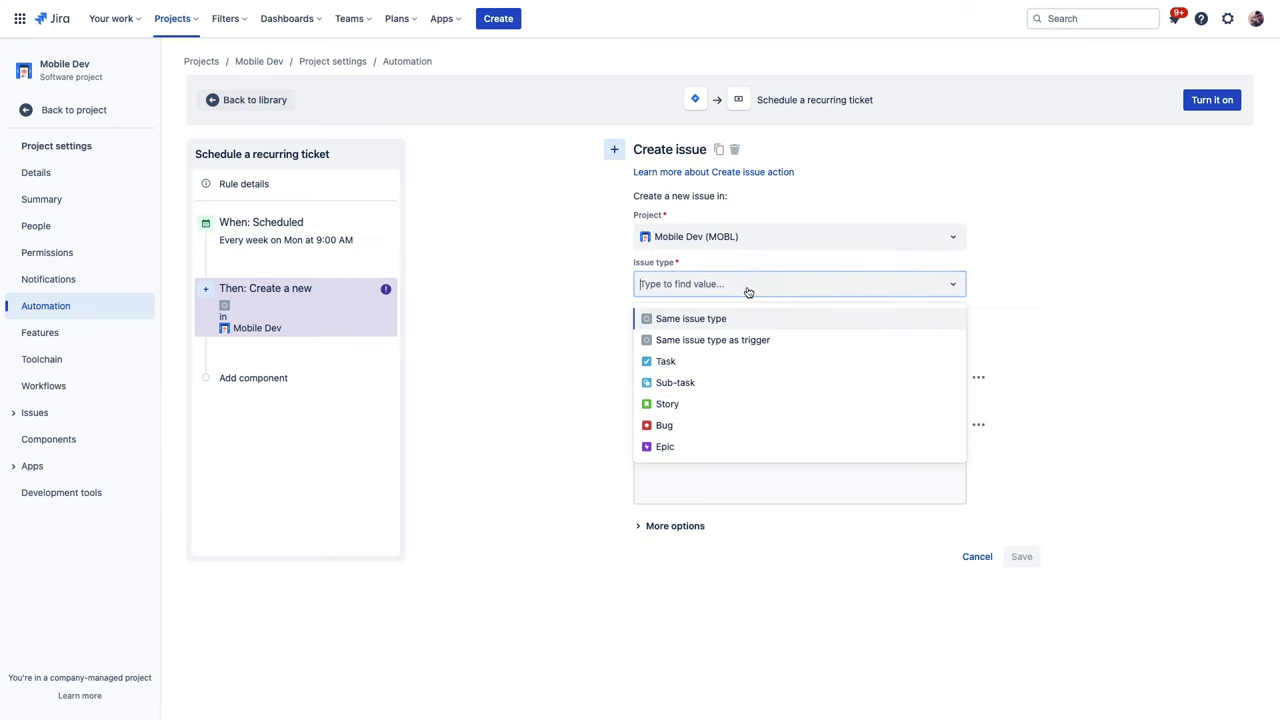
left_click(672, 362)
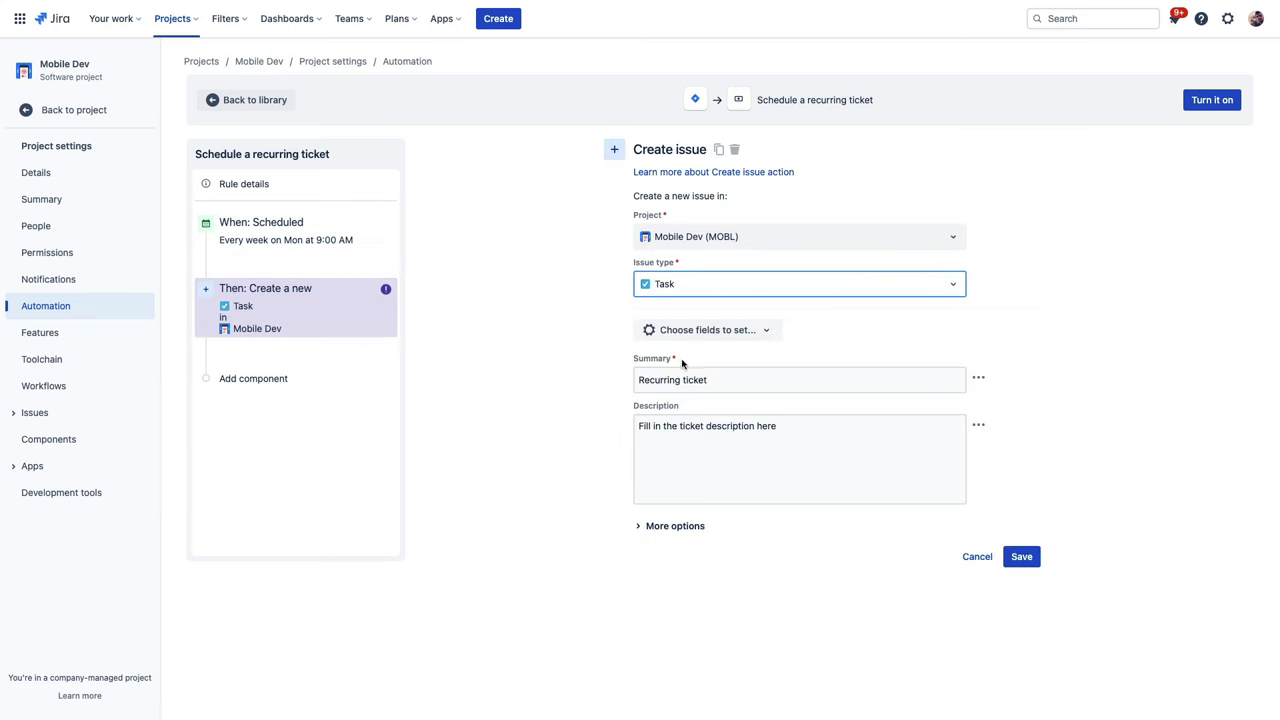
Look through the additional fields that can be set on the new recurring task
left_click(769, 333)
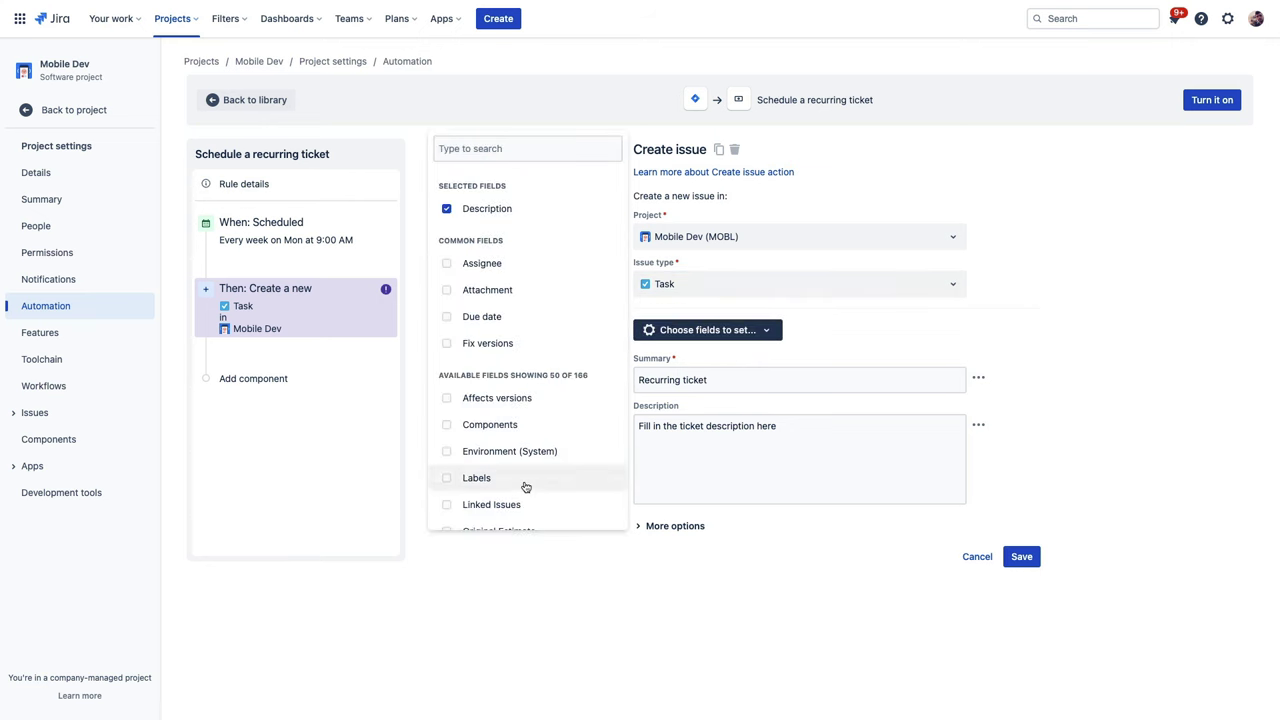
scroll(524, 484, "down", 3)
scroll(524, 486, "down", 3)
left_click(1077, 329)
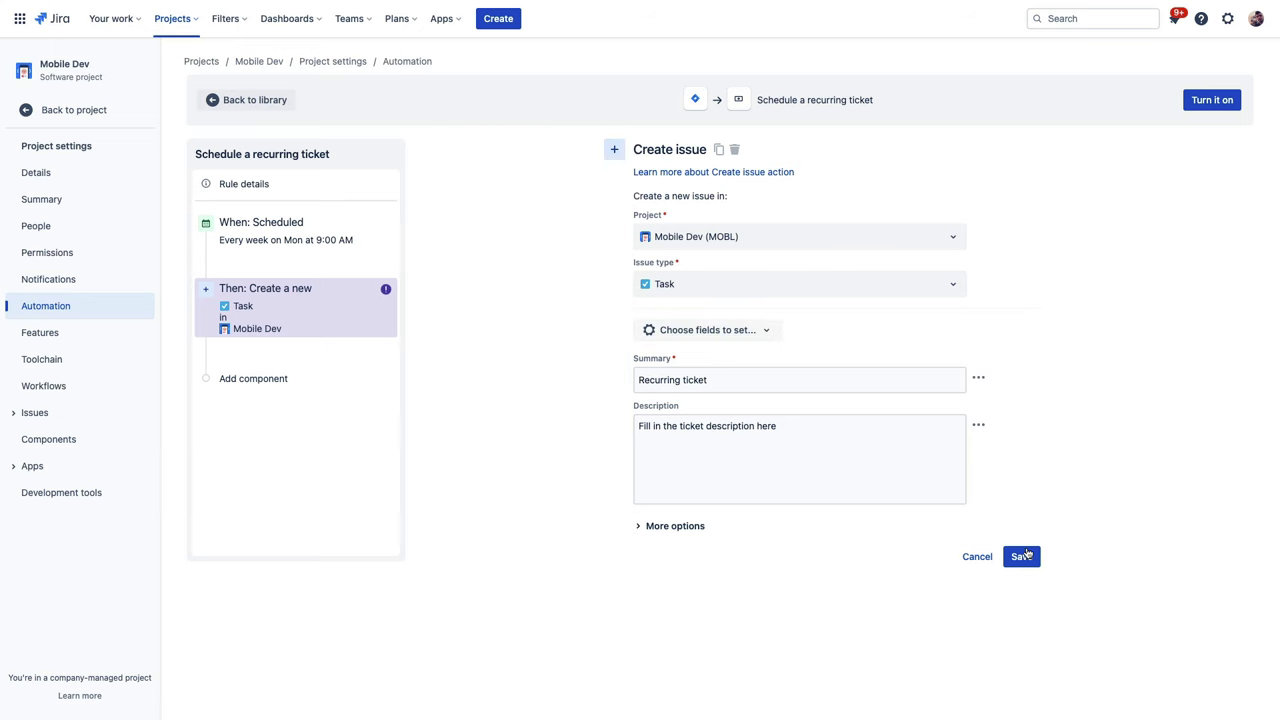
Save the create-issue action and turn on the recurring ticket rule
left_click(1021, 556)
left_click(1195, 105)
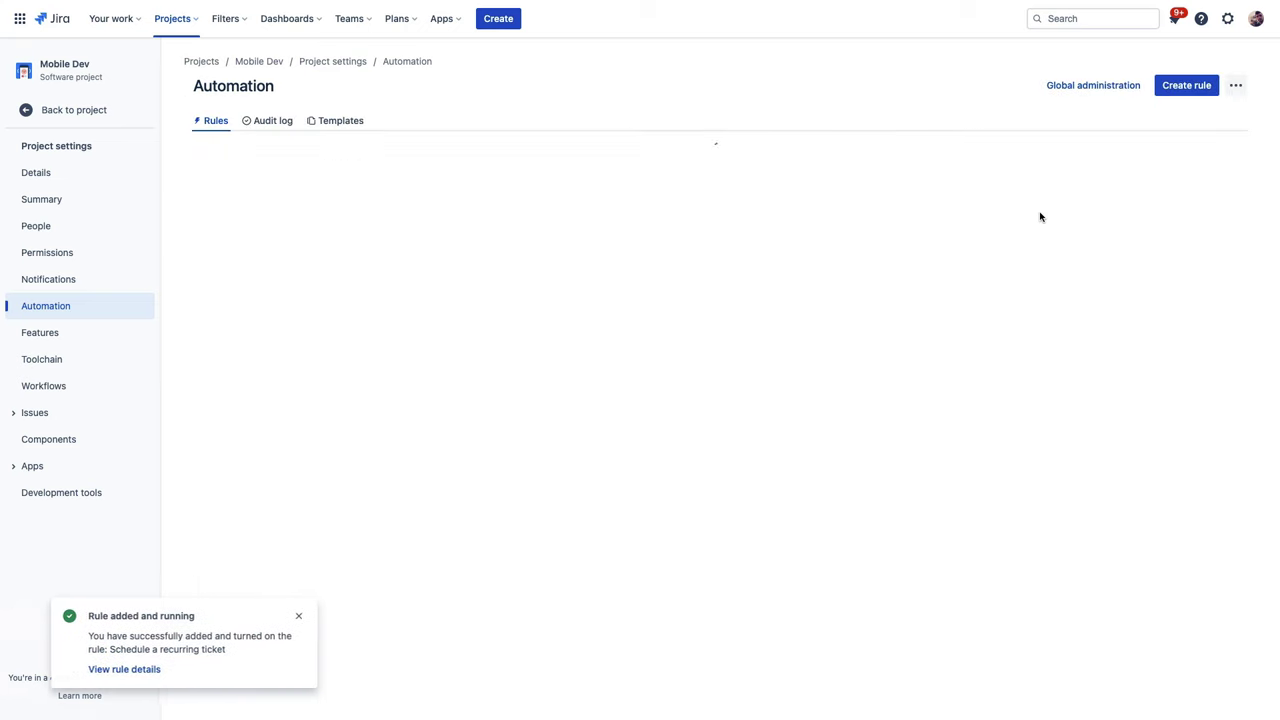
left_click(304, 619)
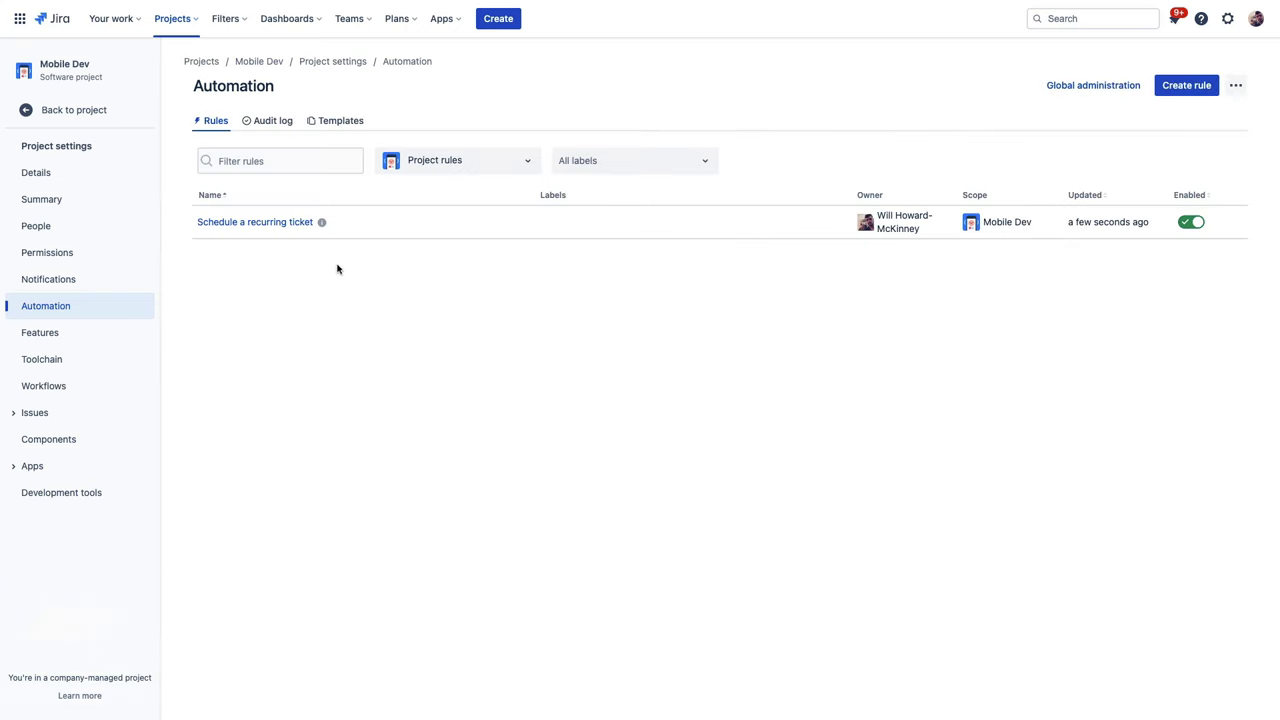
Browse the automation template library again, and open the Mobile Dev project's issue list
left_click(341, 122)
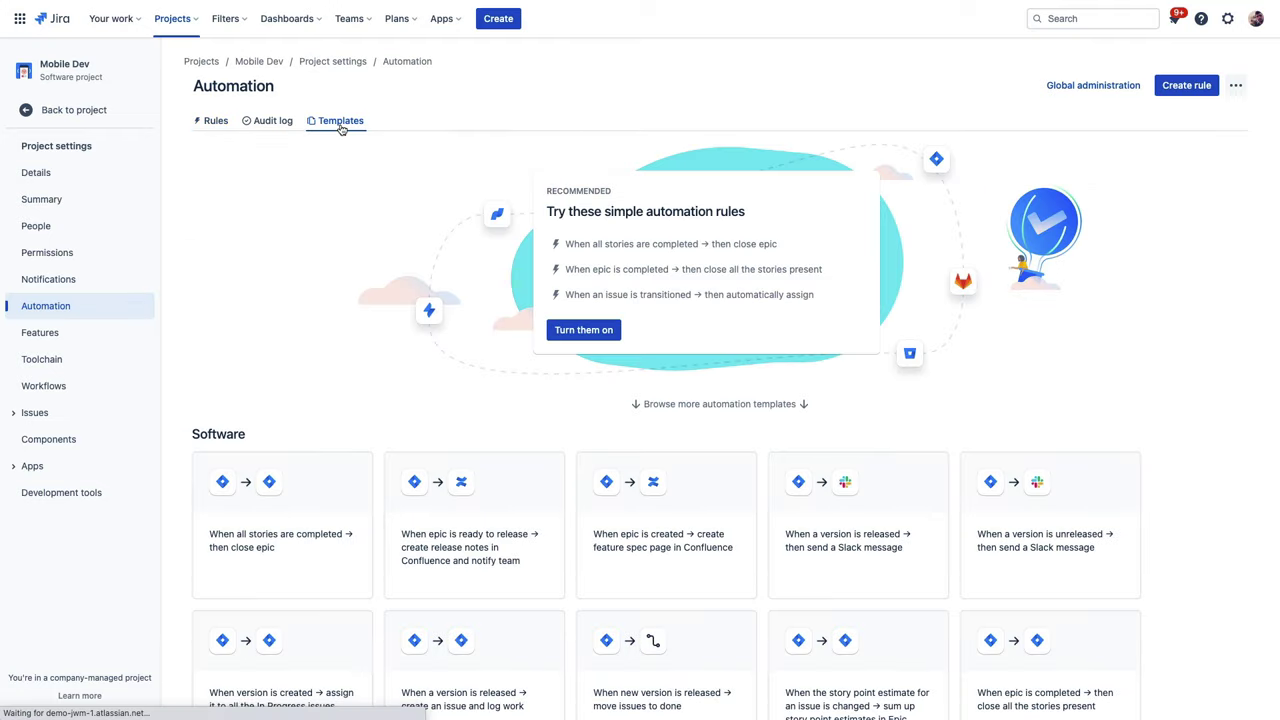
scroll(515, 355, "down", 10)
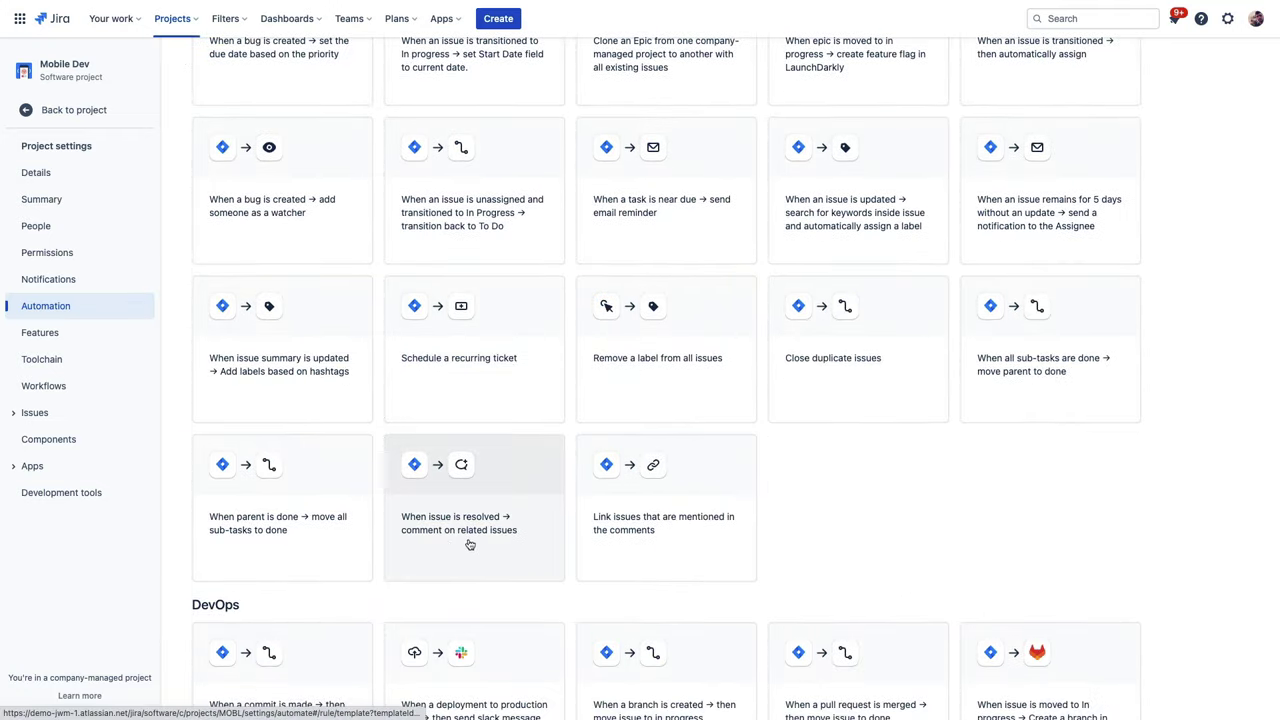
left_click(82, 114)
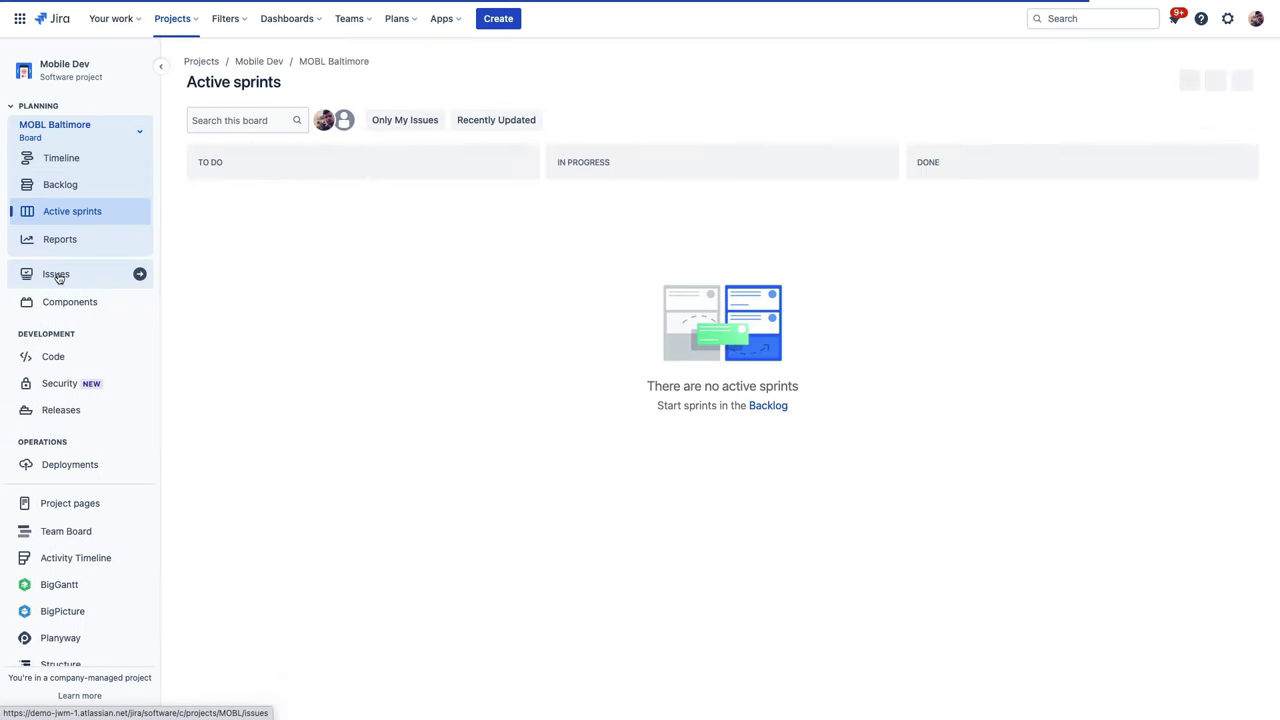
left_click(58, 277)
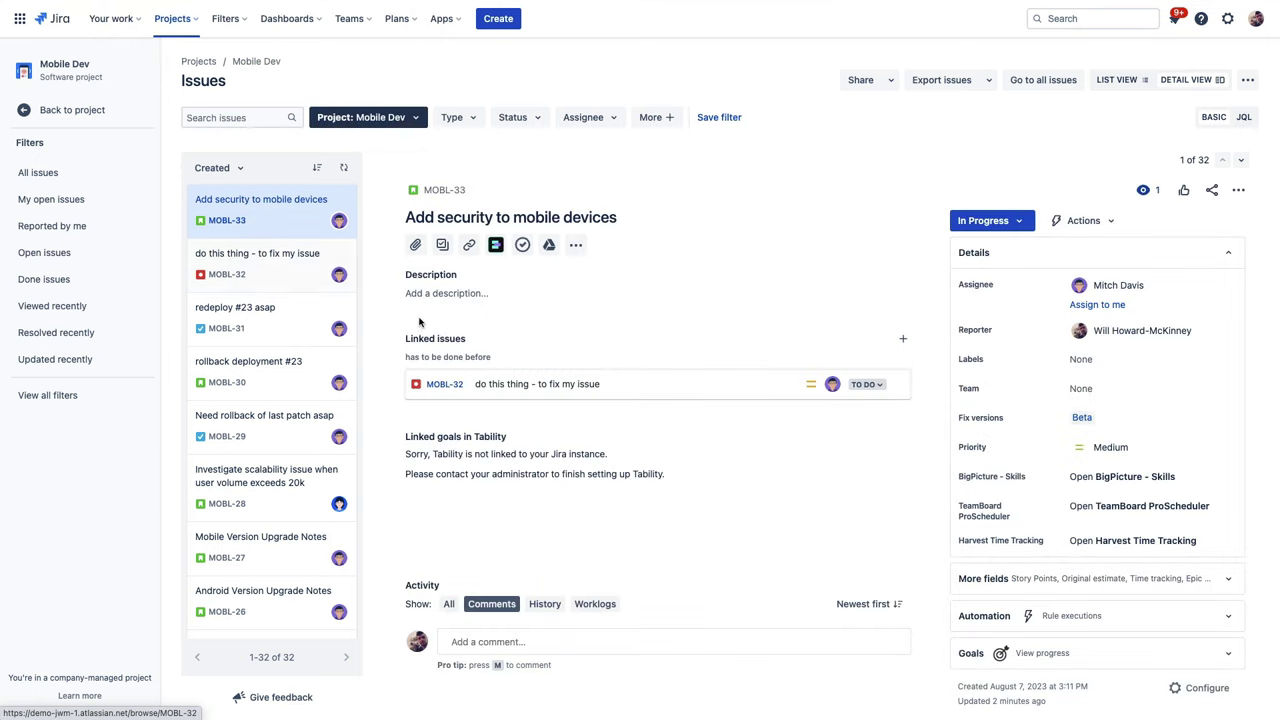
Examine the link types available for adding a linked issue to MOBL-33
left_click(904, 341)
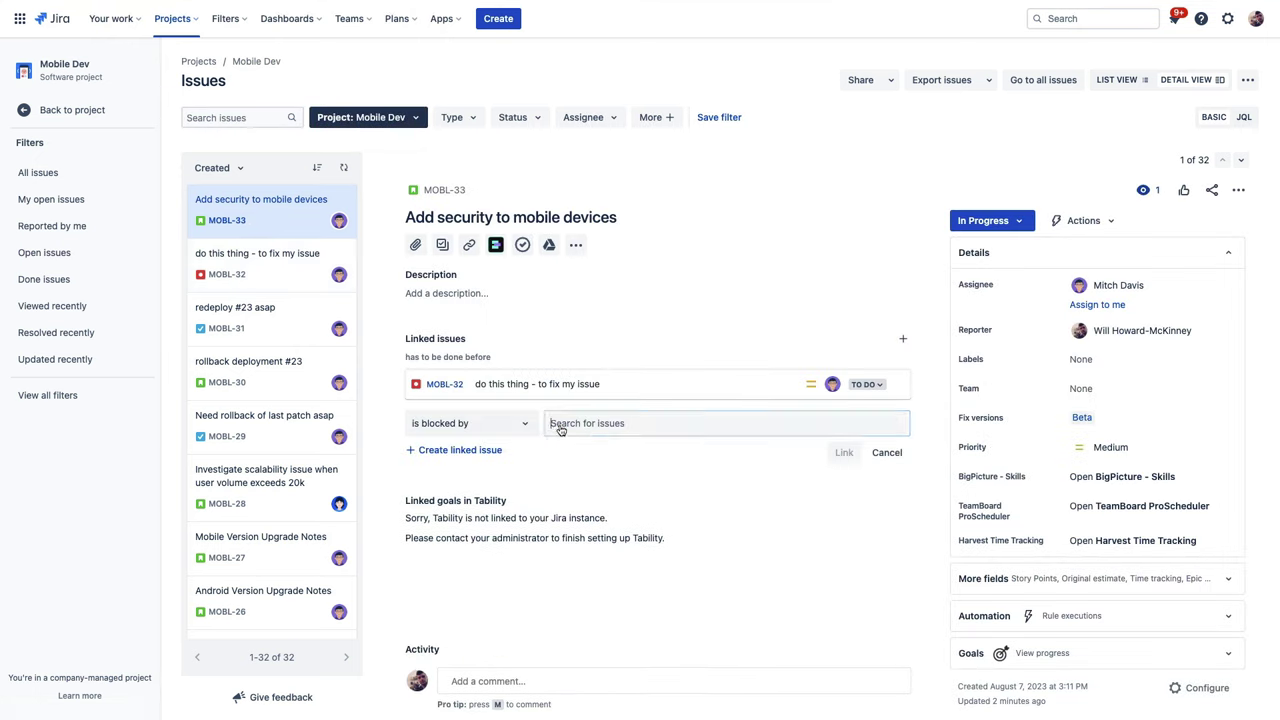
left_click(526, 423)
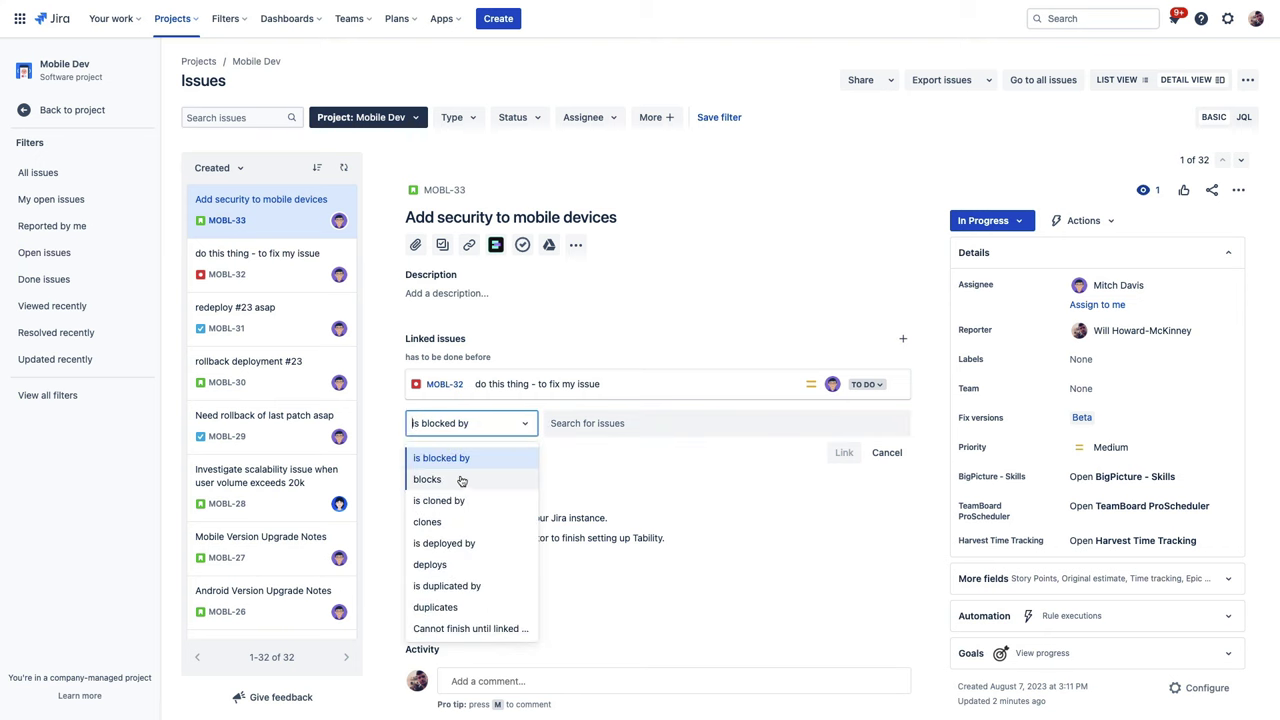
scroll(488, 500, "down", 5)
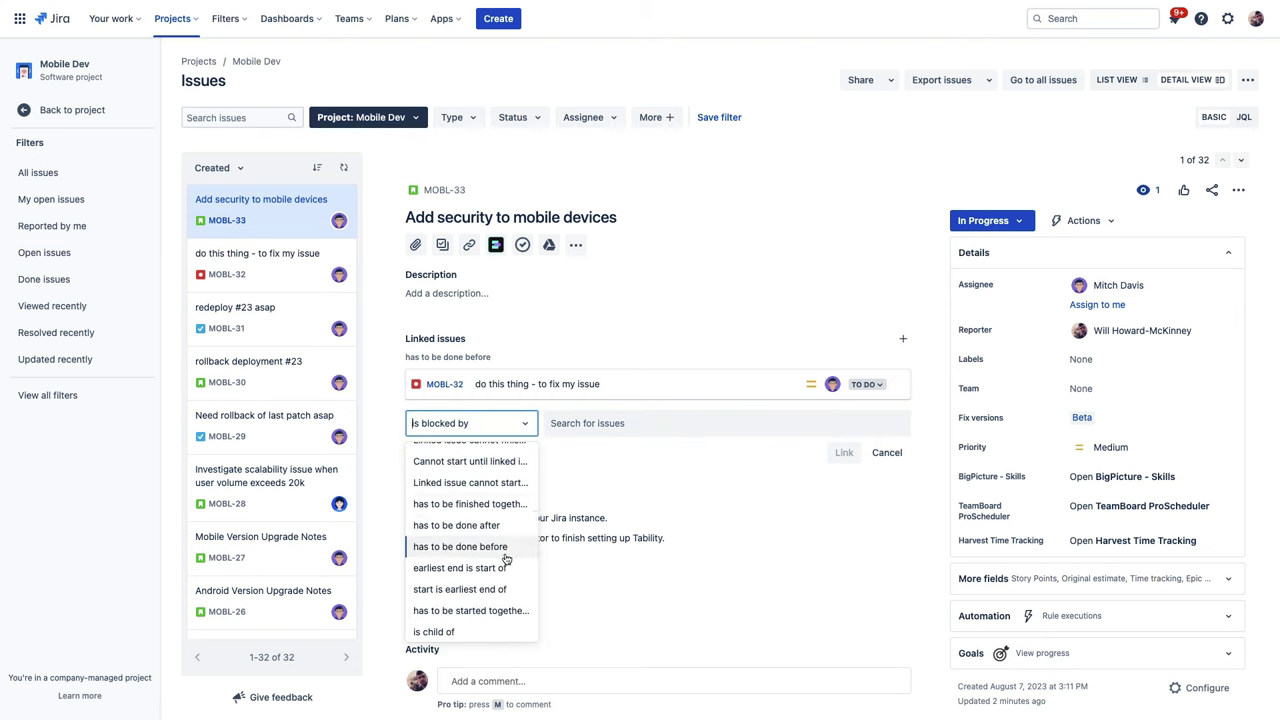
scroll(505, 559, "down", 5)
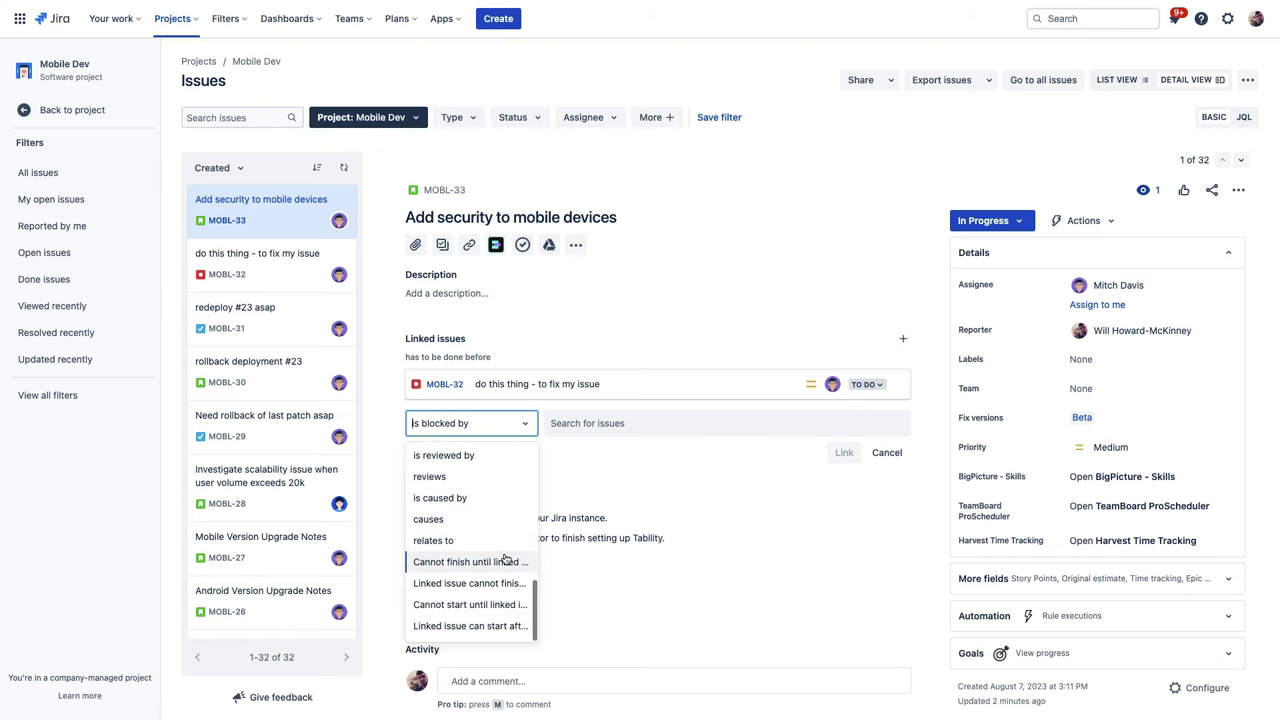
left_click_drag(423, 190, 455, 190)
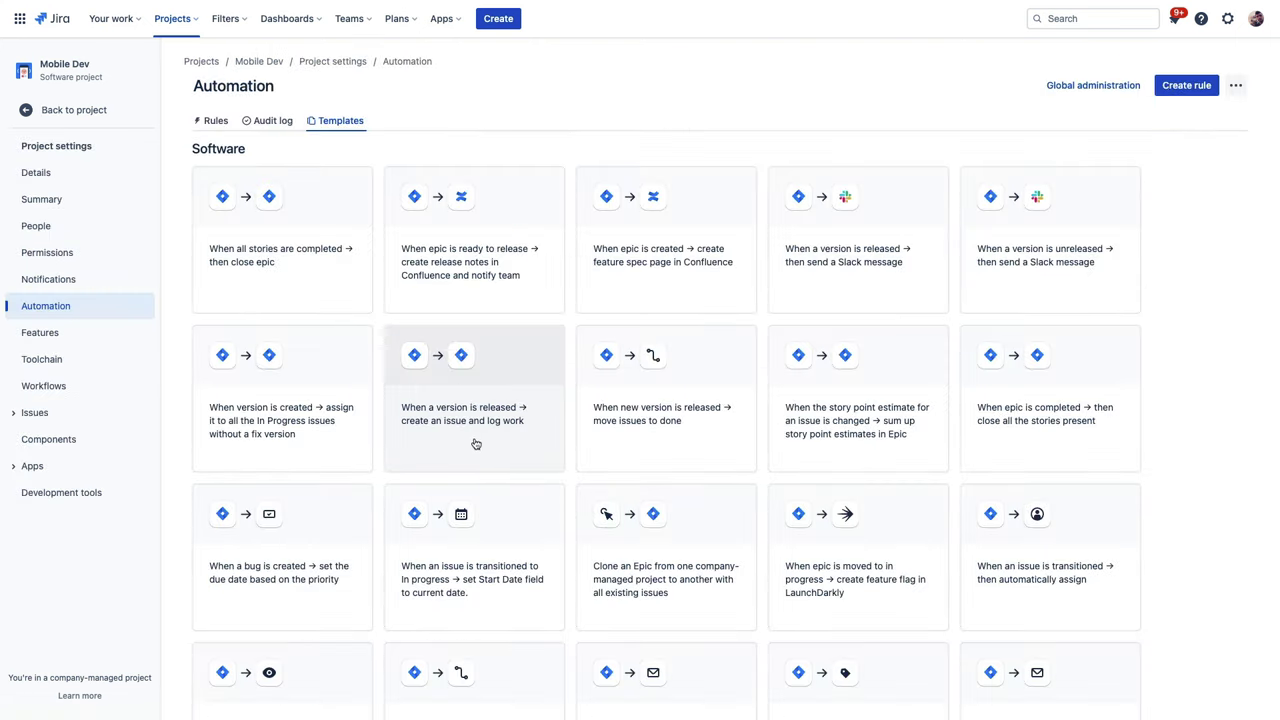
Turn on the "When issue is resolved → comment on related issues" template rule, limiting its linked-issues branch to the link type "has to be done before"
scroll(476, 444, "down", 5)
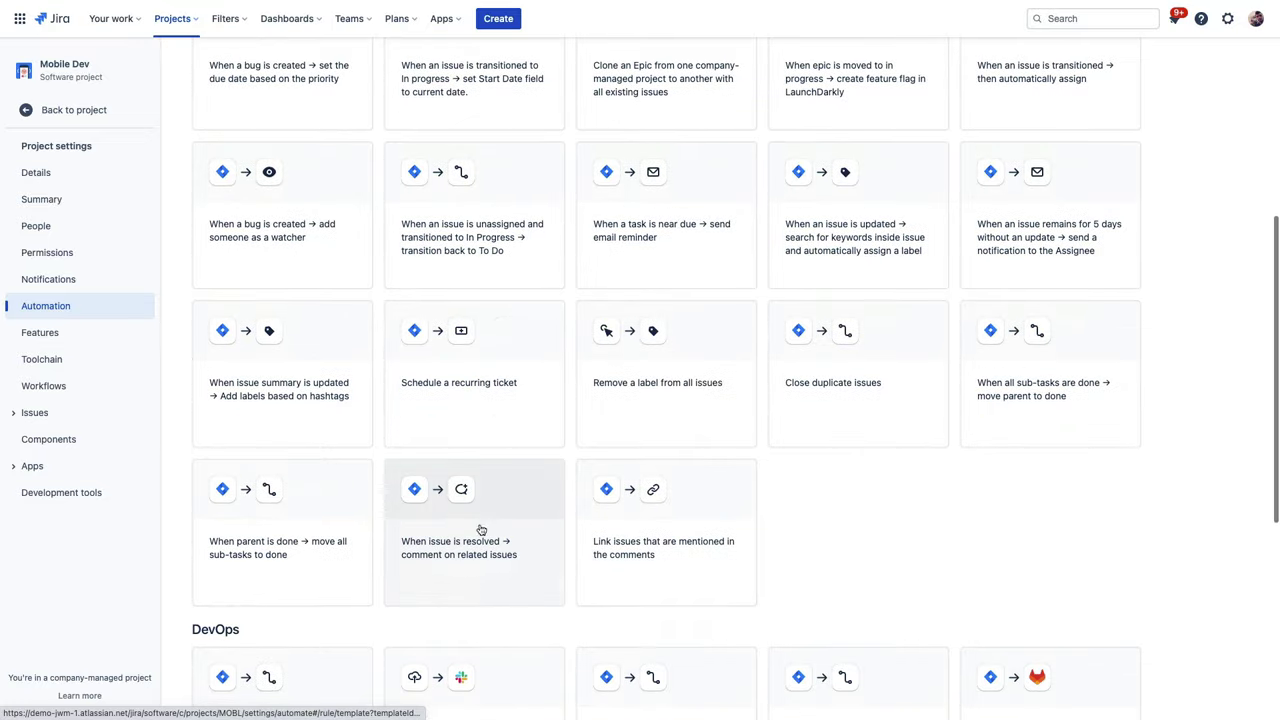
left_click(472, 567)
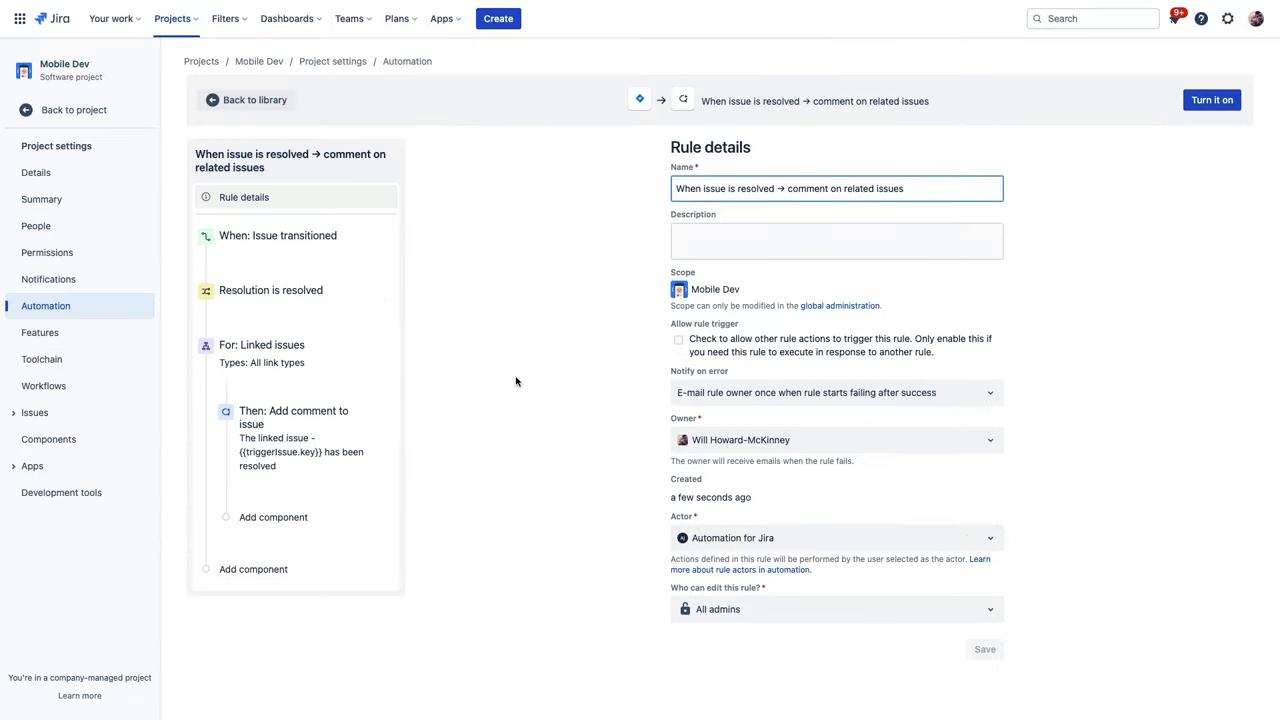
left_click(318, 364)
left_click(729, 280)
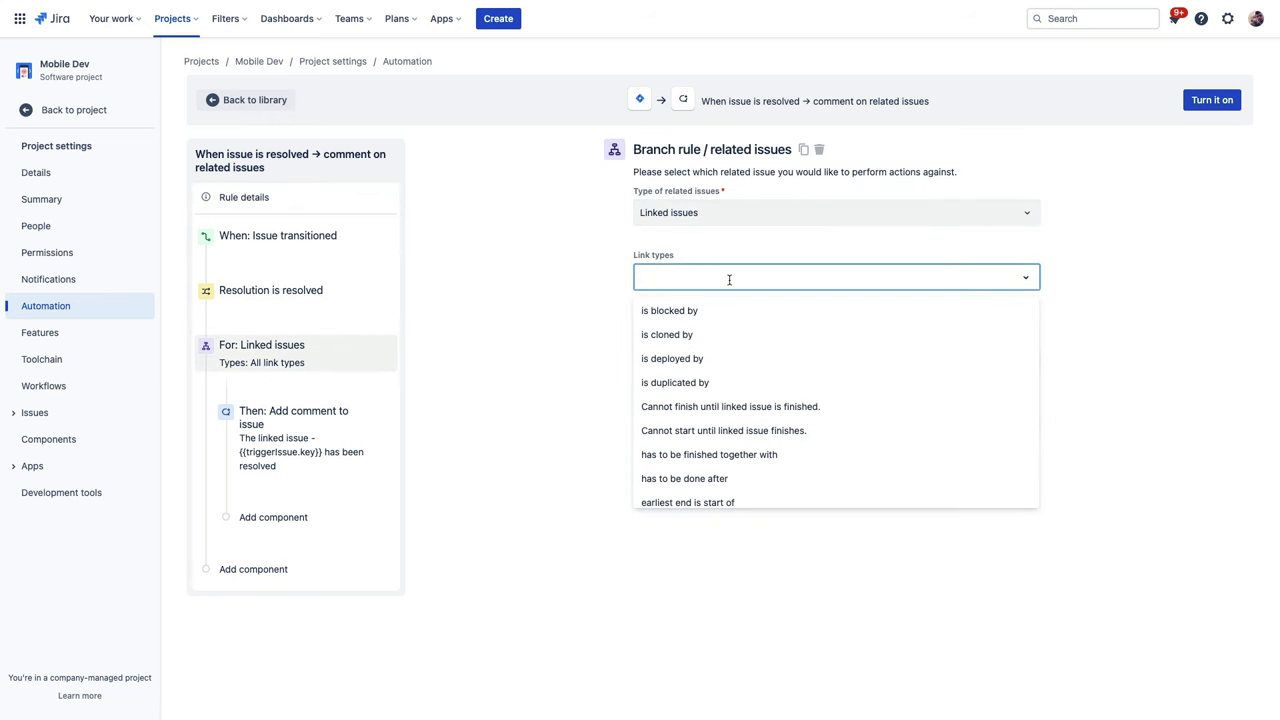
type("bef")
left_click(734, 311)
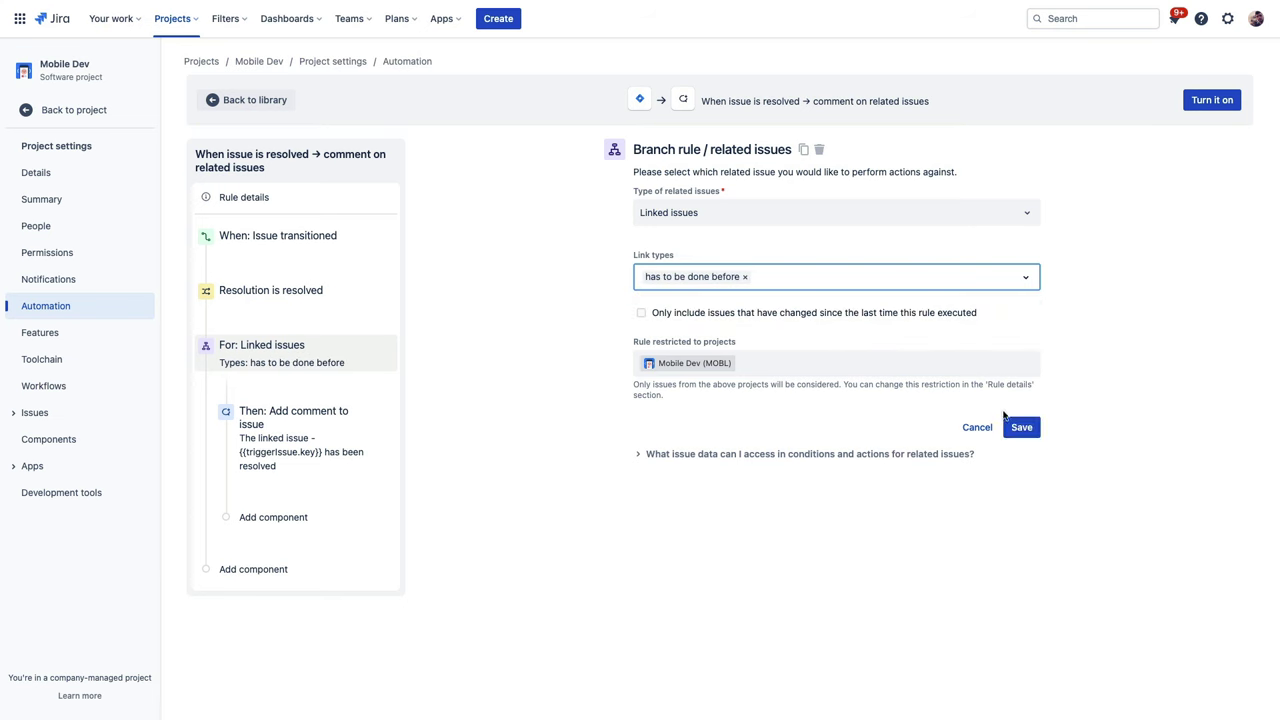
left_click(1021, 427)
left_click(1208, 100)
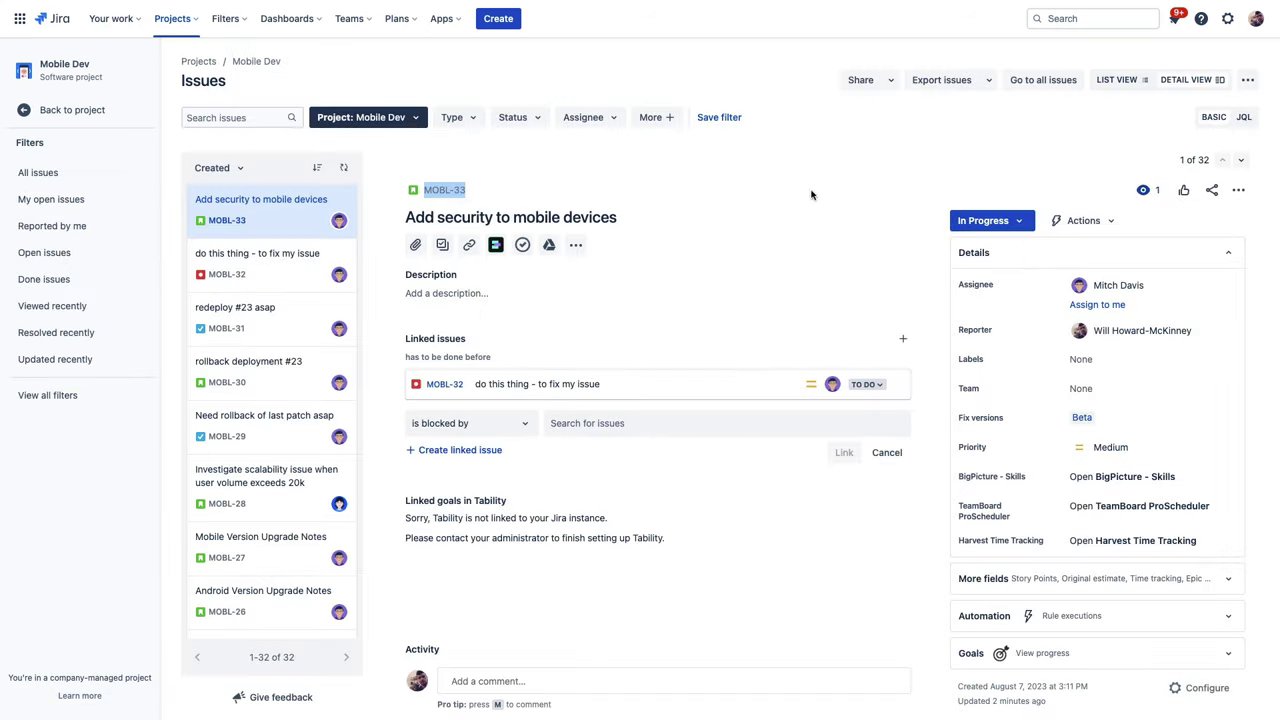
Change the status of MOBL-33 to Done and open its linked issue MOBL-32
left_click(987, 220)
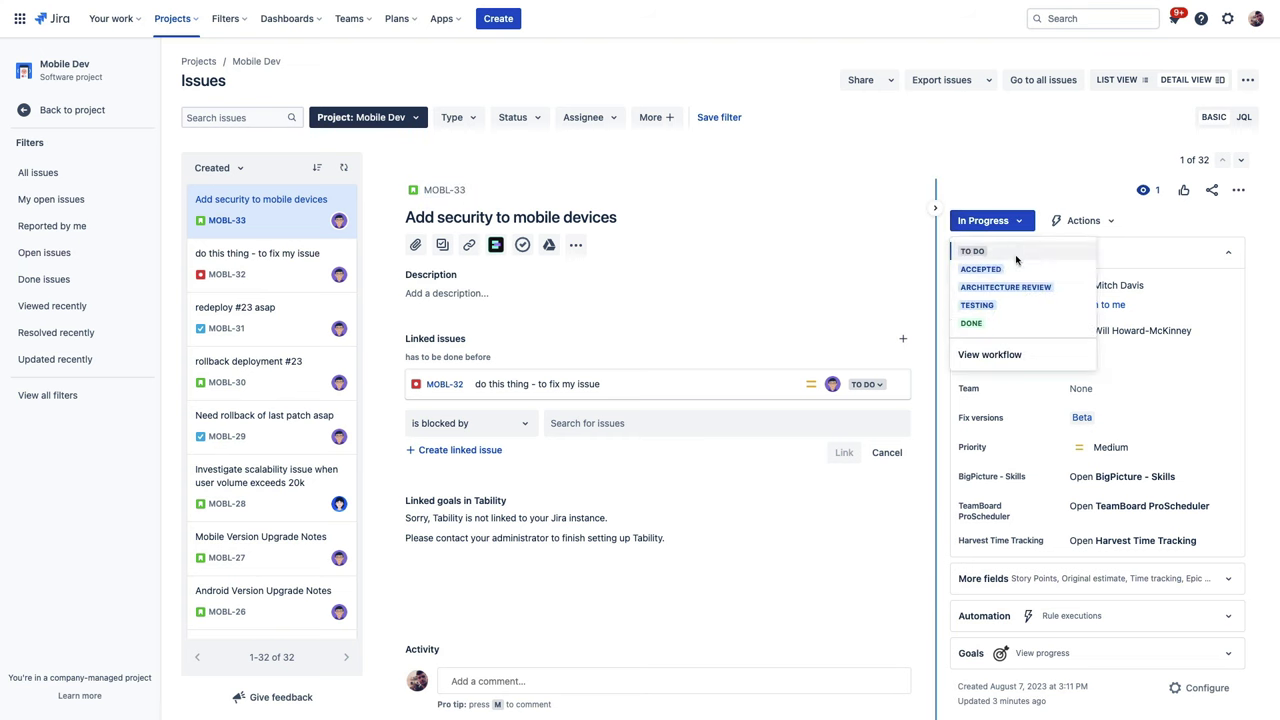
left_click(972, 322)
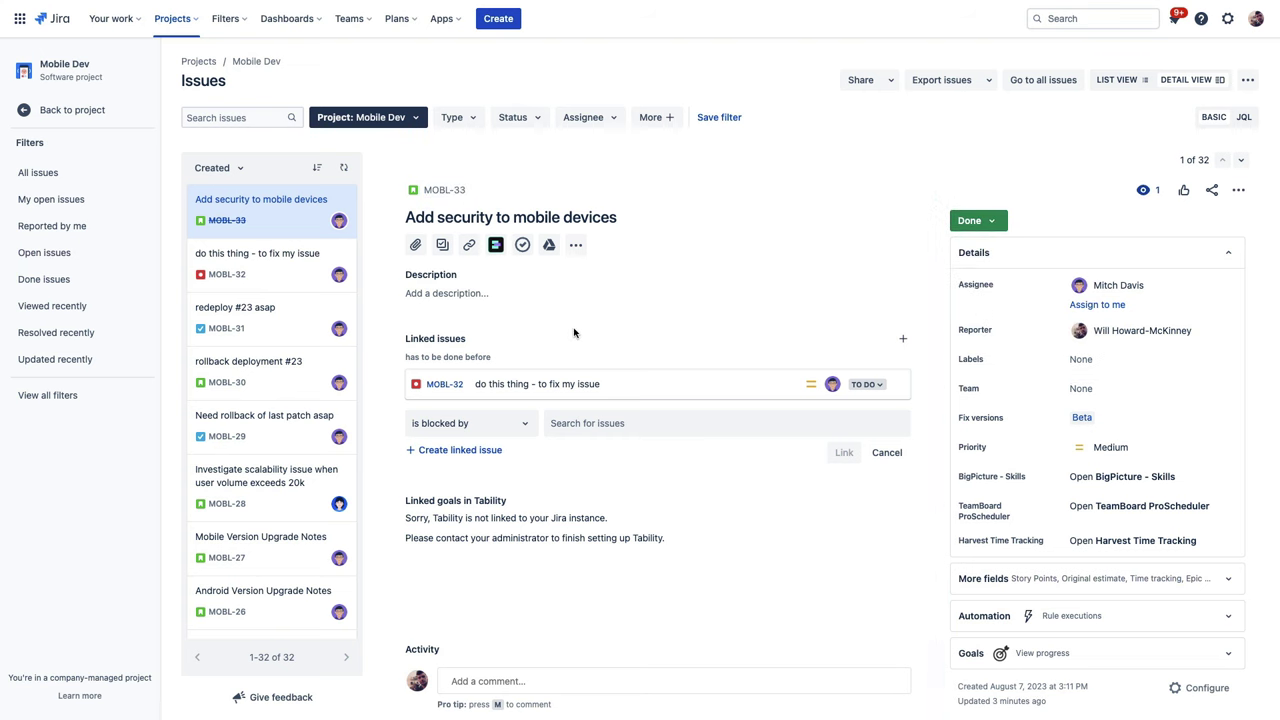
left_click(446, 384)
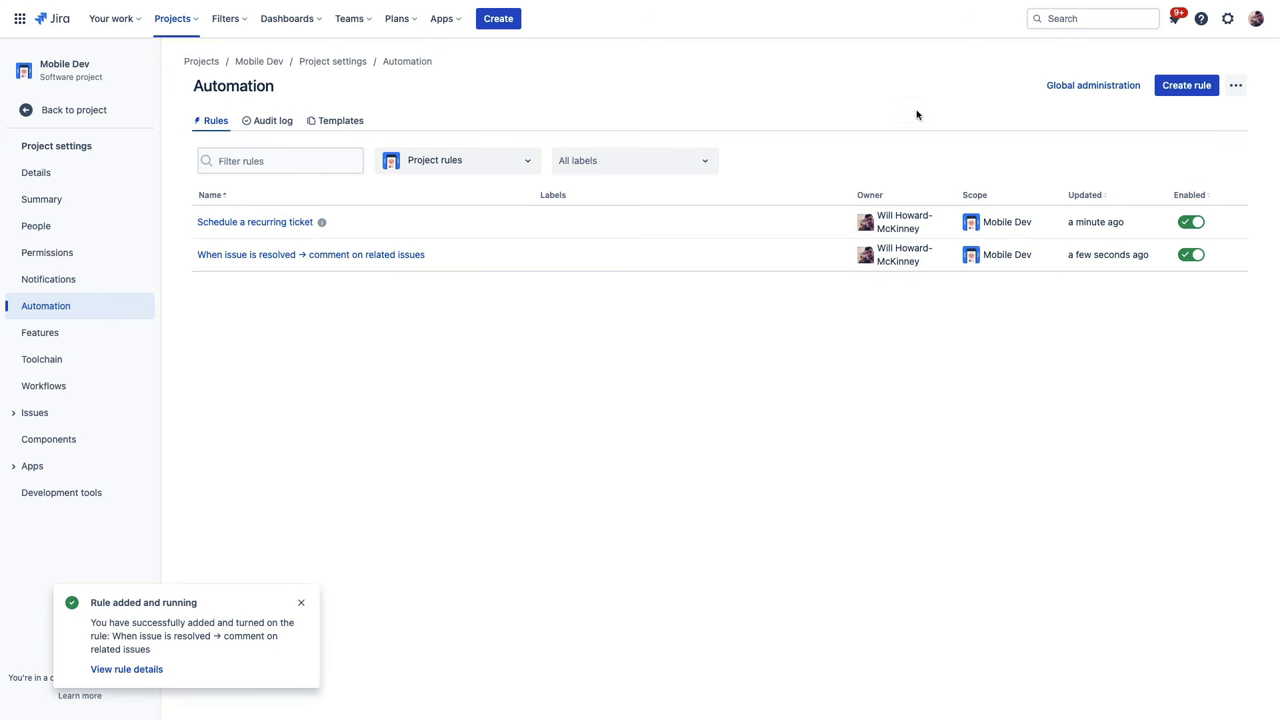
Create a new automation rule in the Mobile Dev project with the "Issue assigned" trigger
left_click(1172, 90)
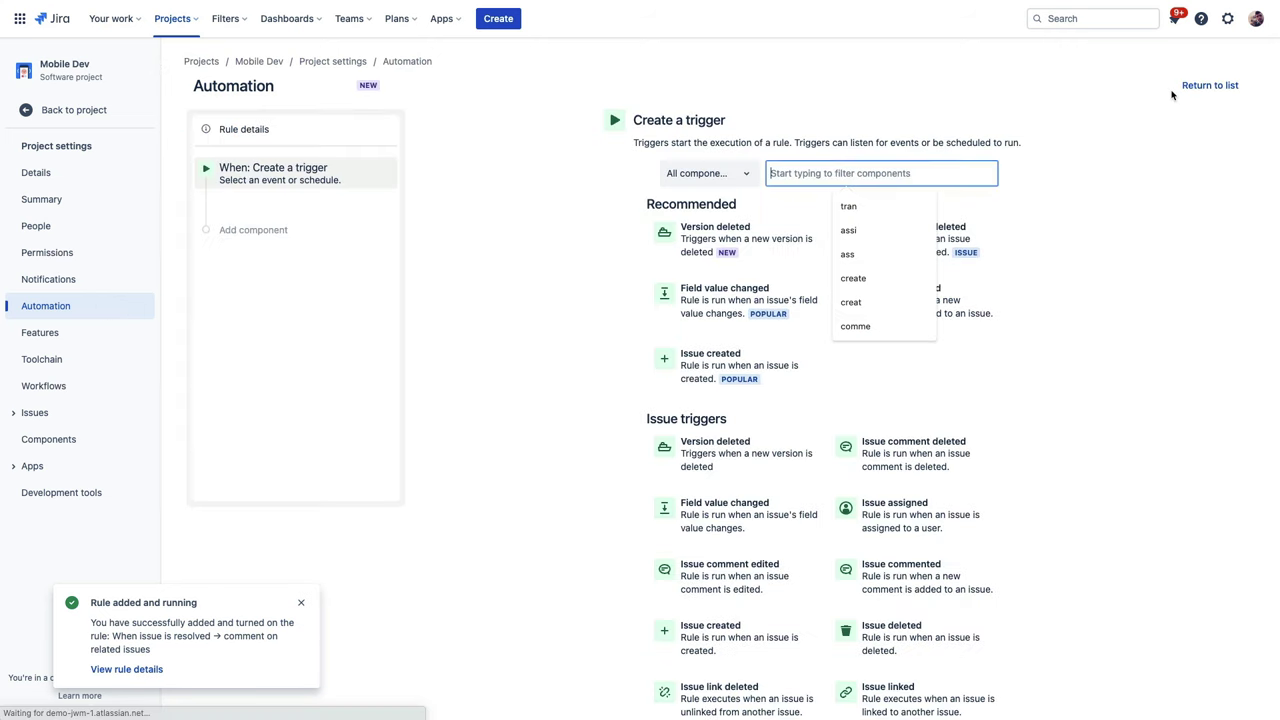
left_click(300, 602)
left_click(806, 173)
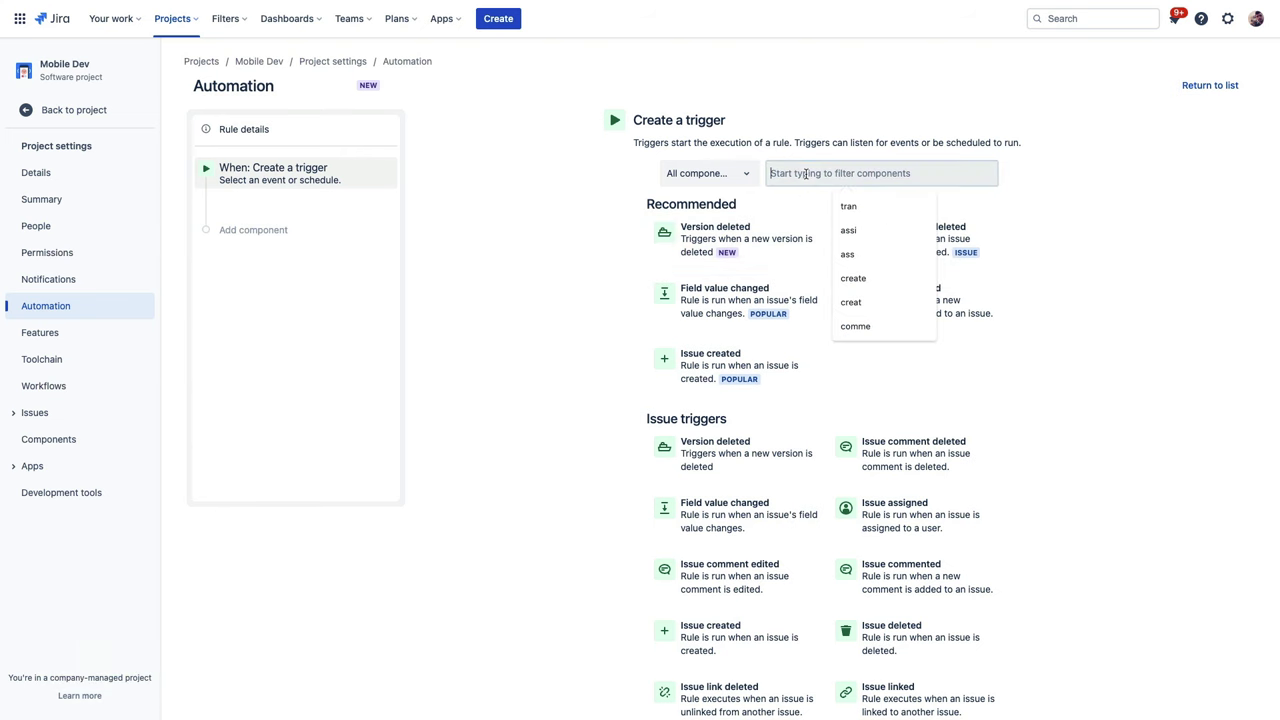
type("assi")
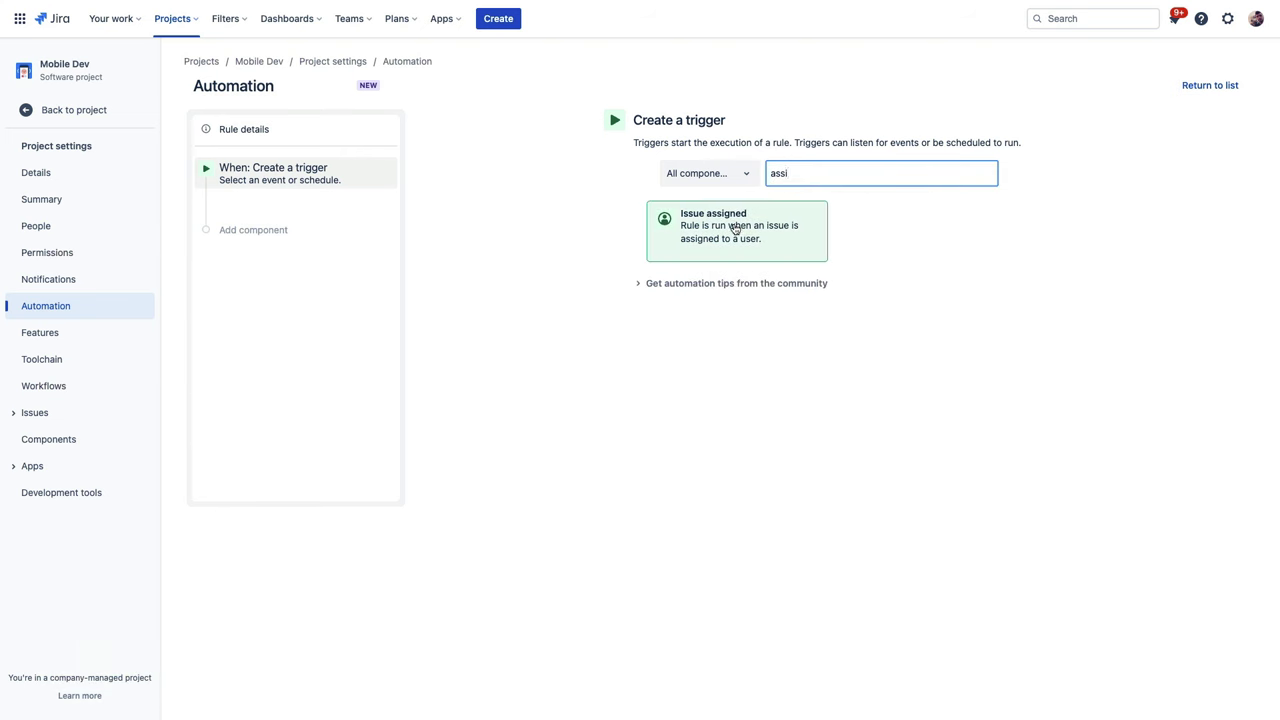
left_click(735, 229)
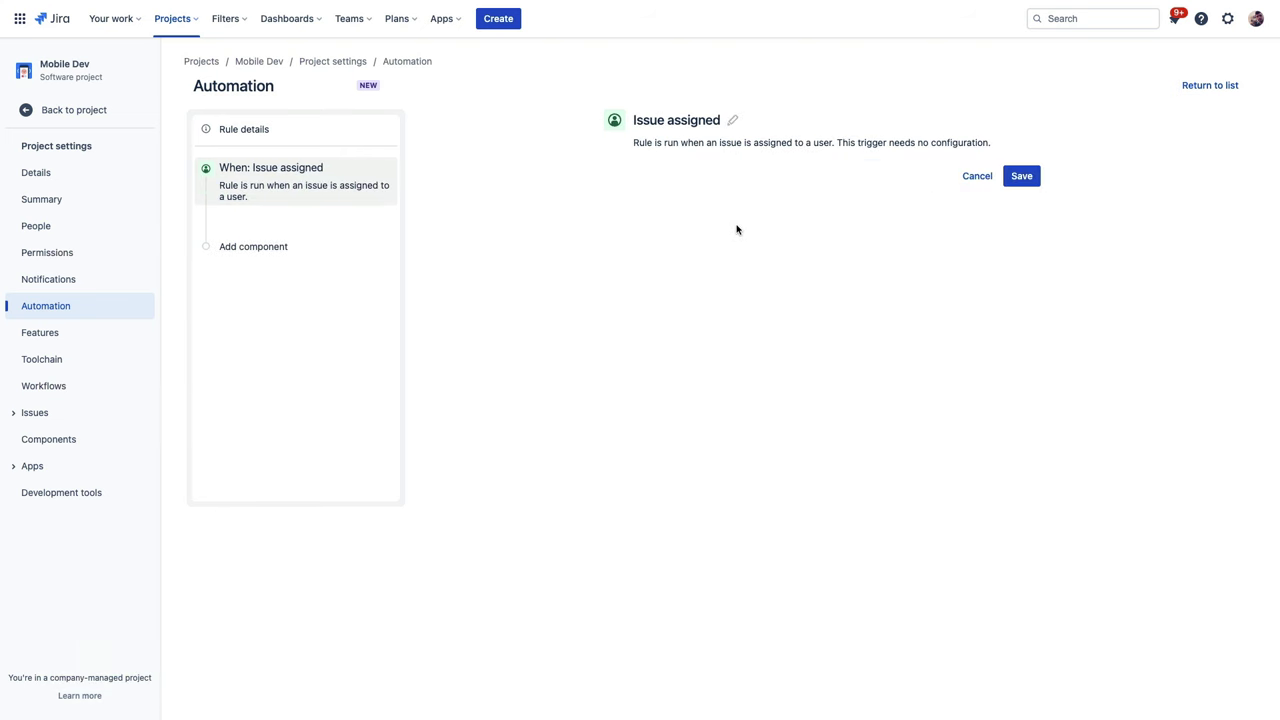
left_click(1012, 177)
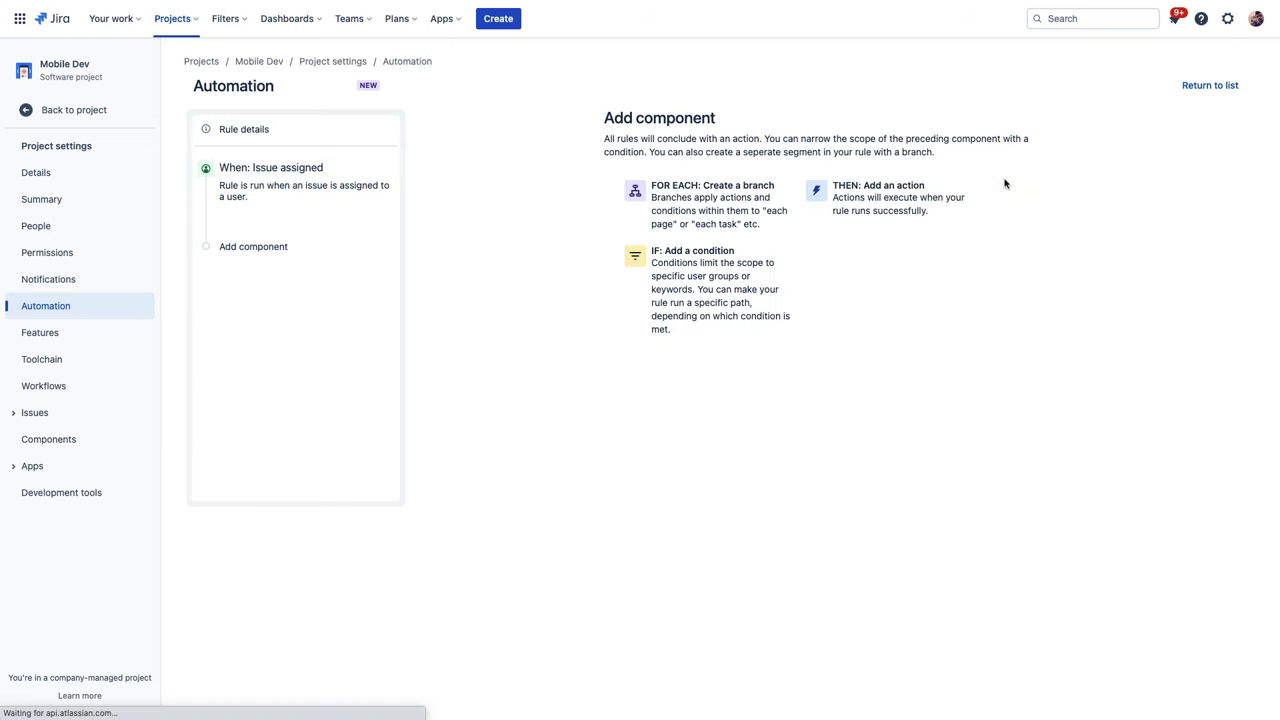
Add an issue fields condition to the rule requiring that Status equals To Do
left_click(706, 285)
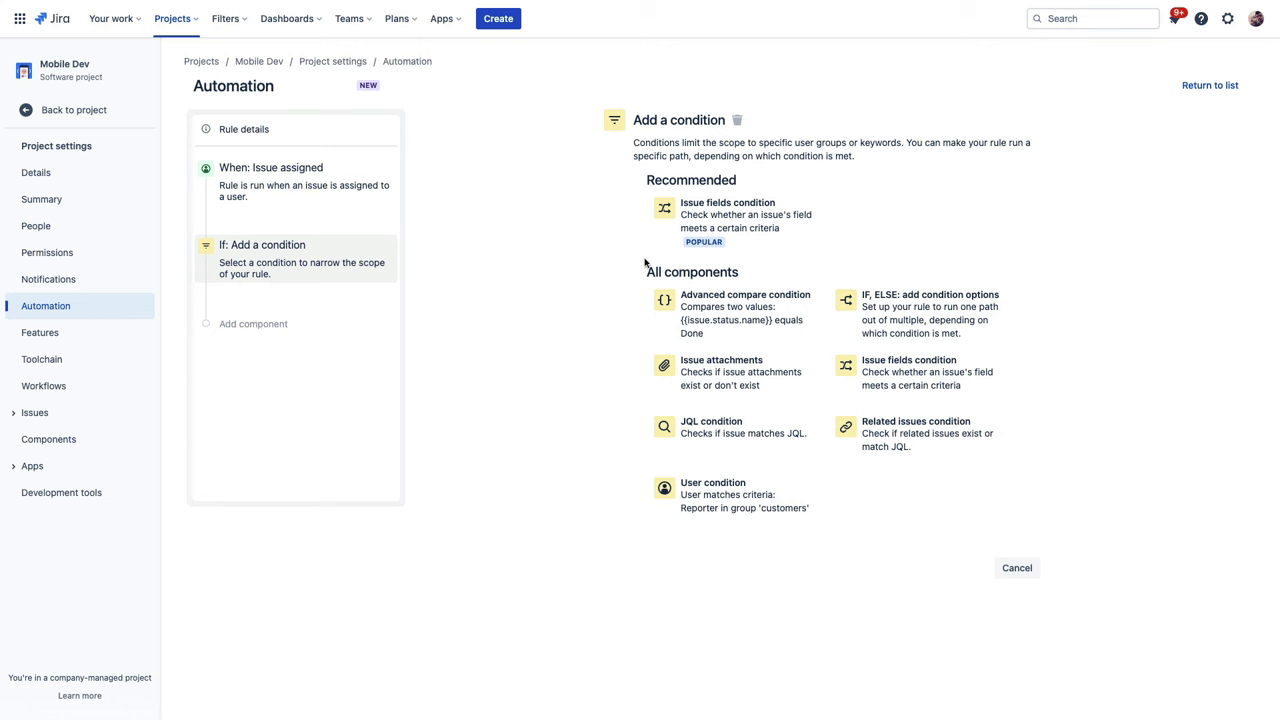
left_click(767, 230)
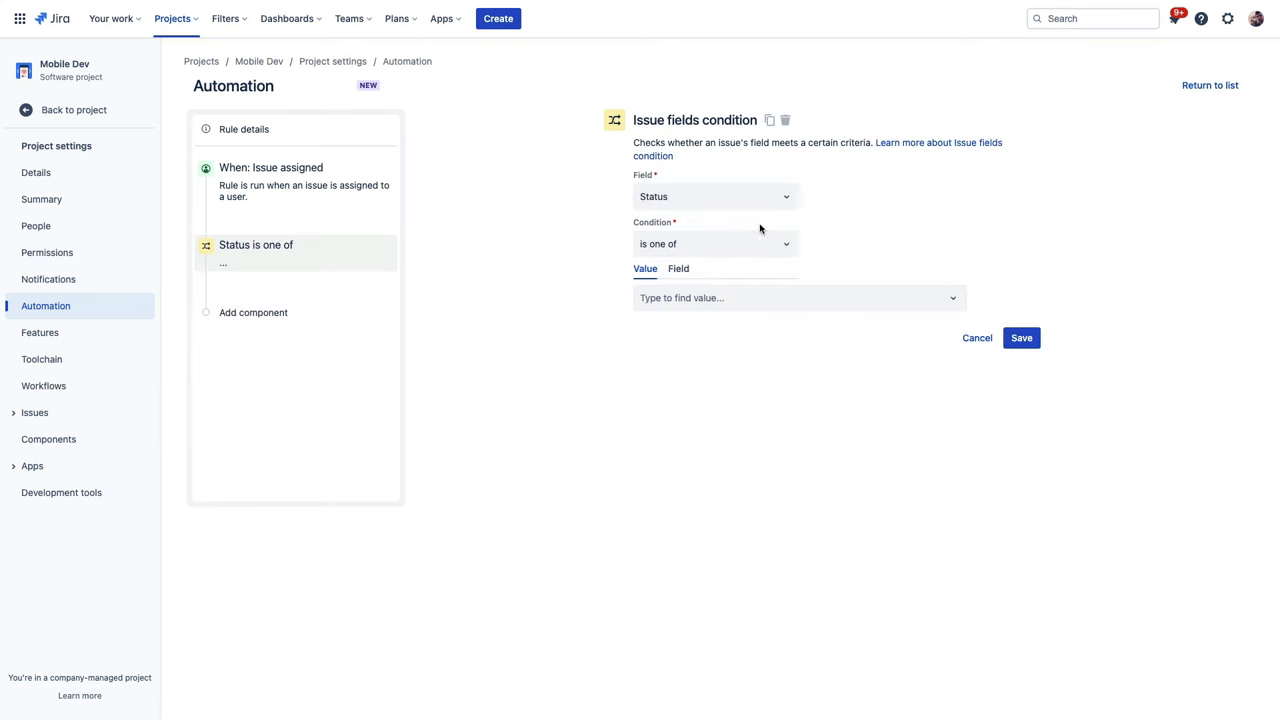
left_click(786, 243)
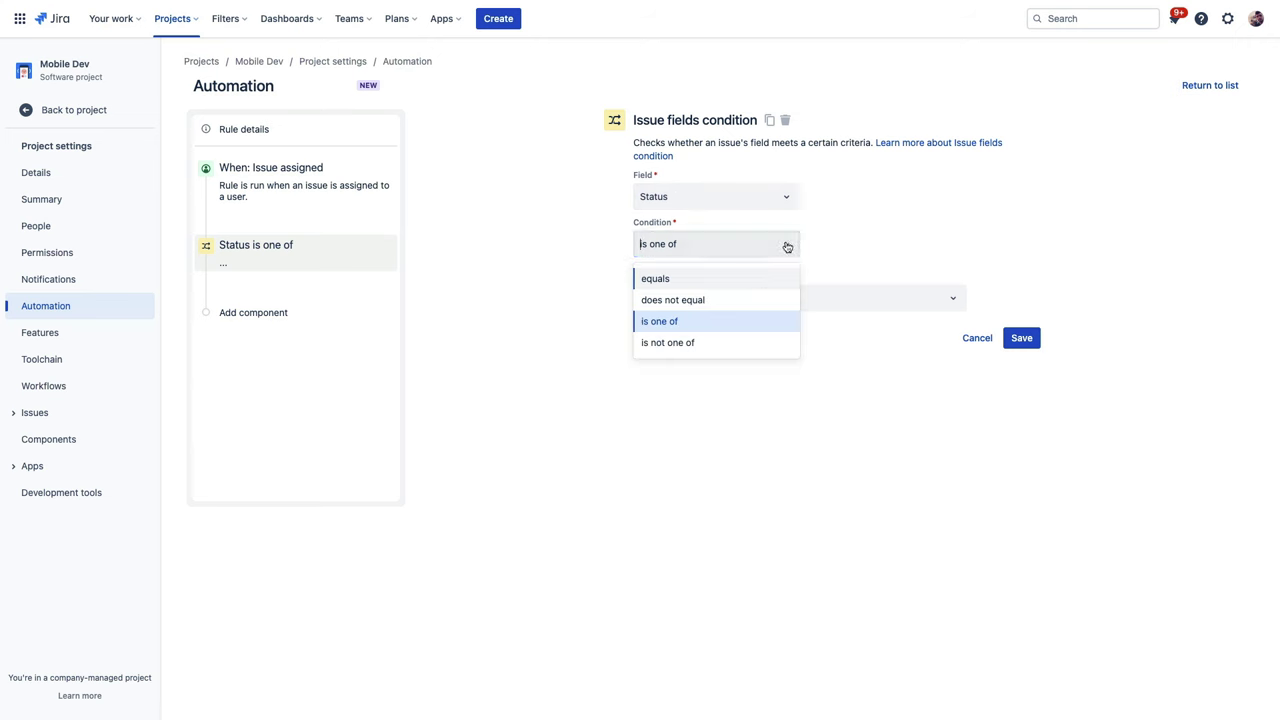
left_click(589, 291)
left_click(737, 245)
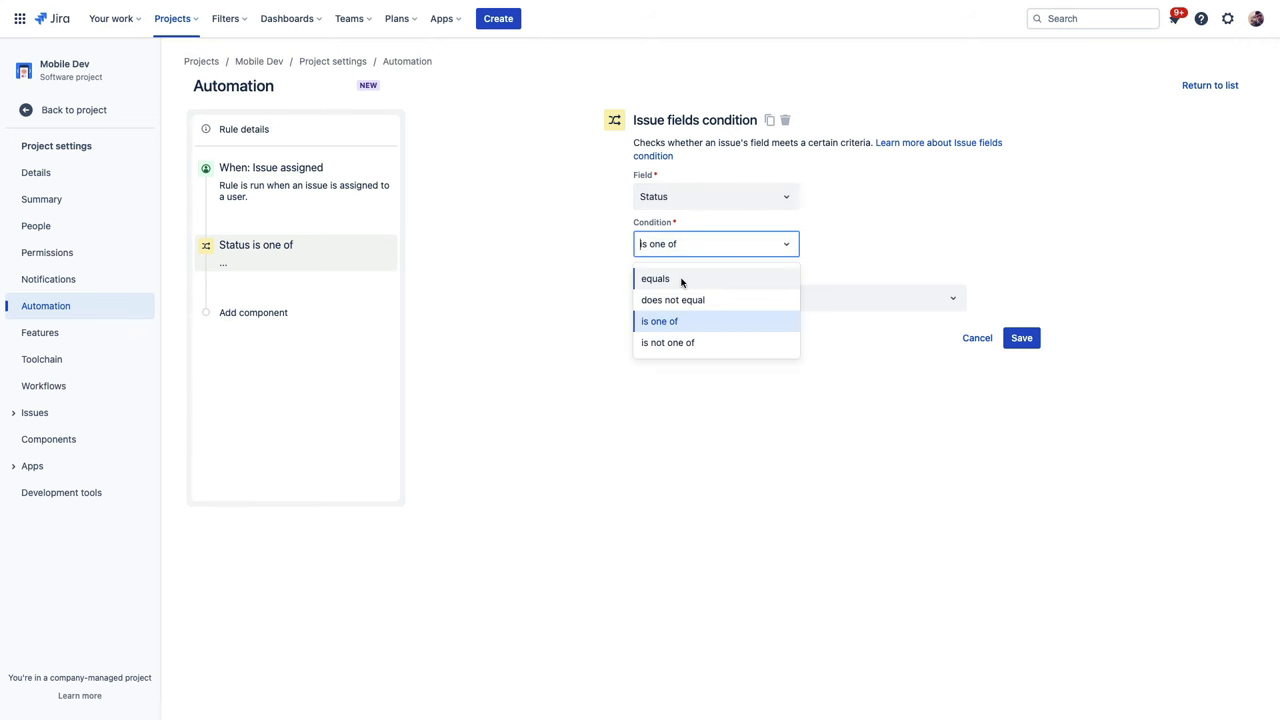
left_click(683, 281)
left_click(716, 300)
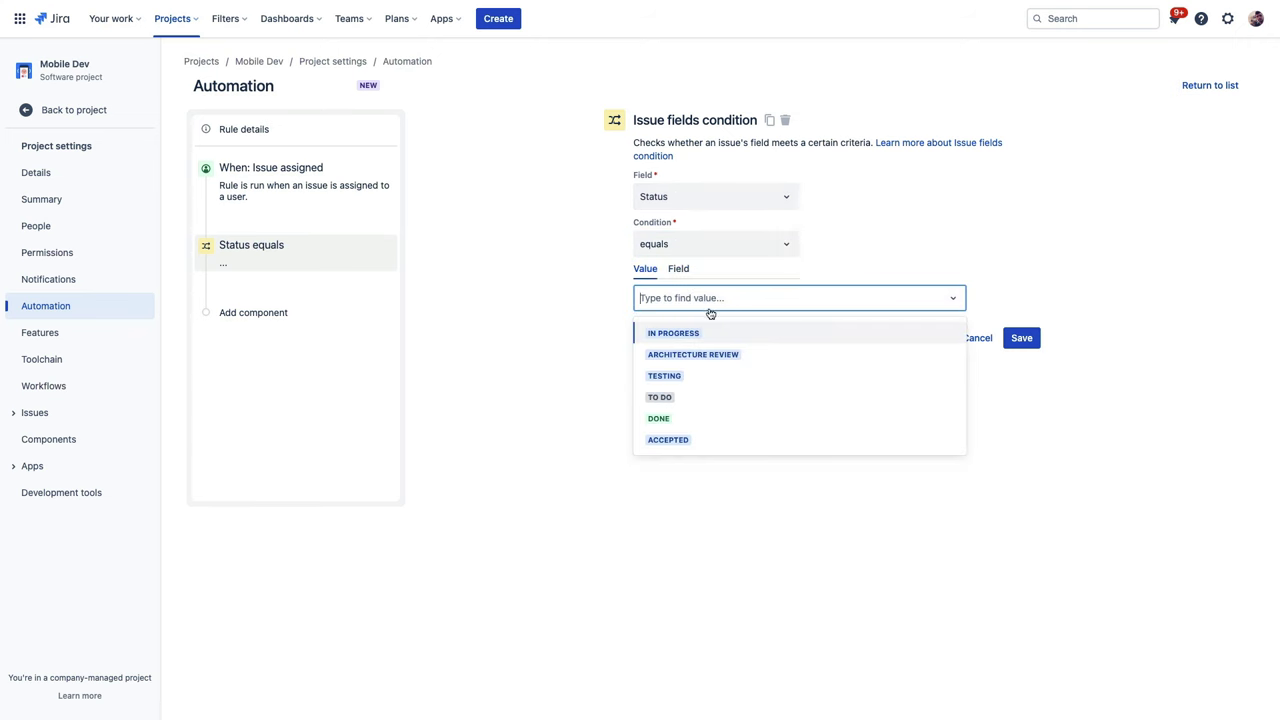
left_click(660, 397)
left_click(1020, 340)
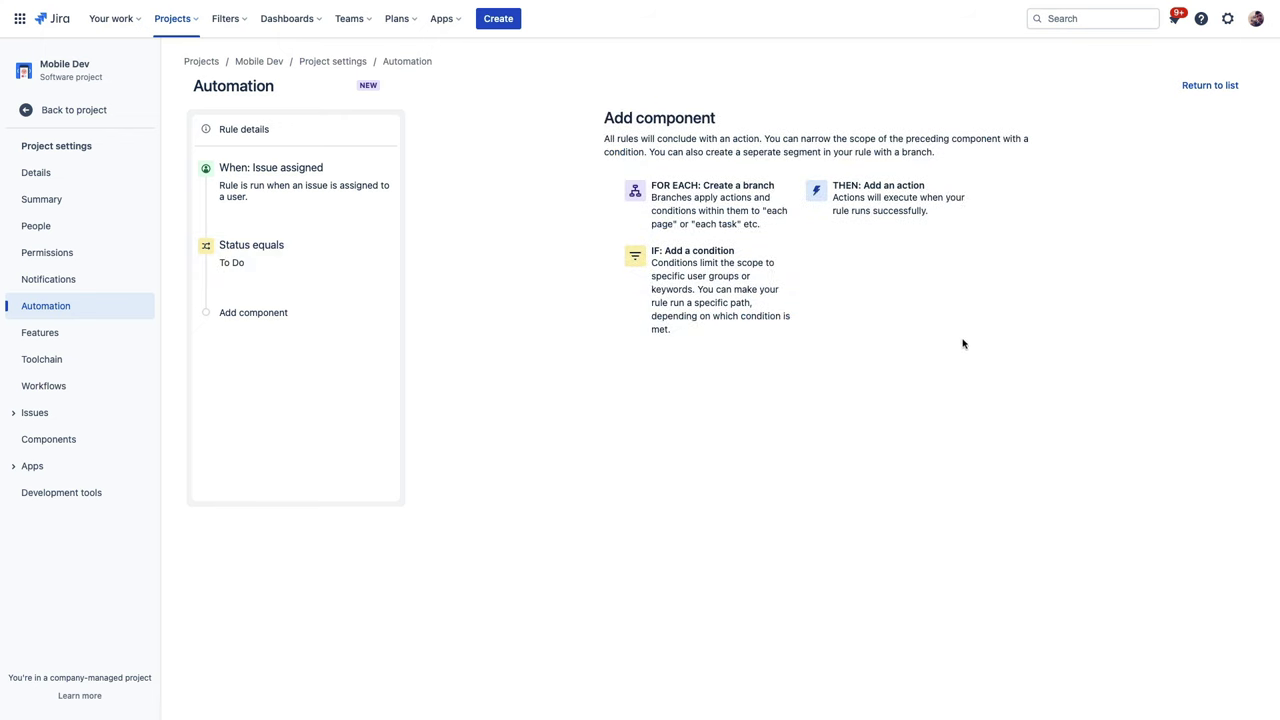
Add a "Transition issue" action to the rule with In Progress as the destination status
left_click(885, 208)
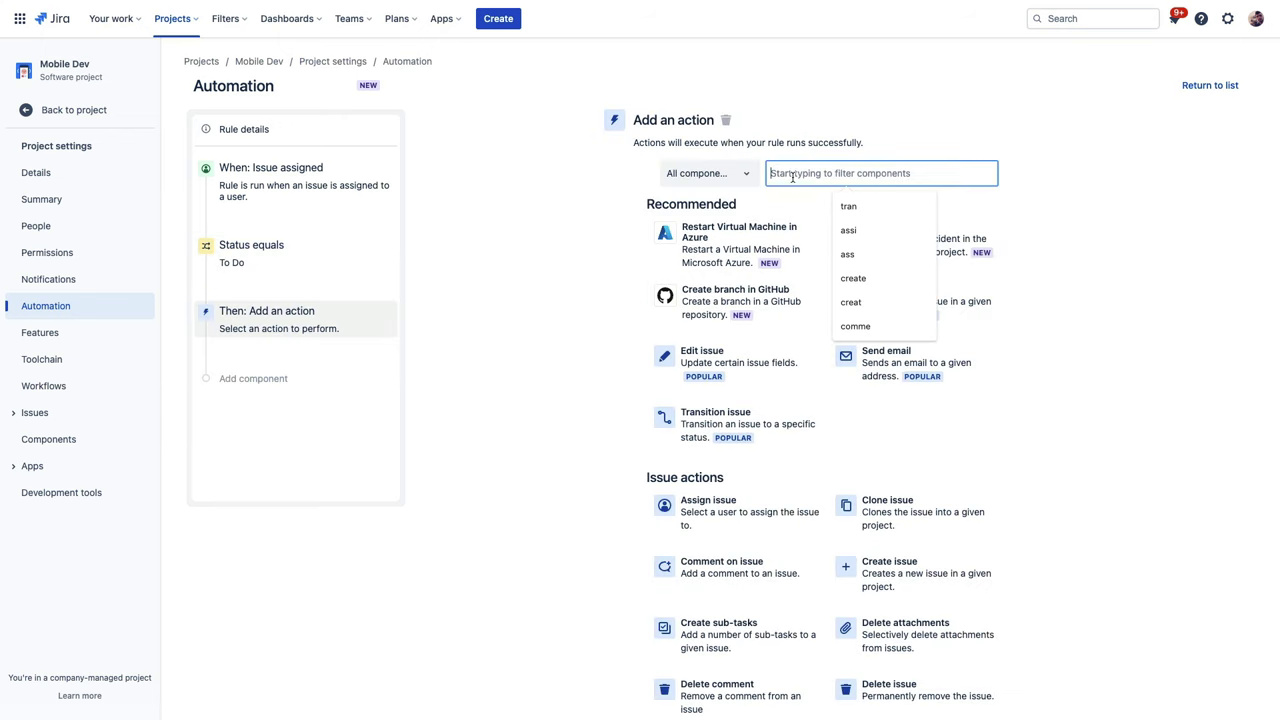
type("tra")
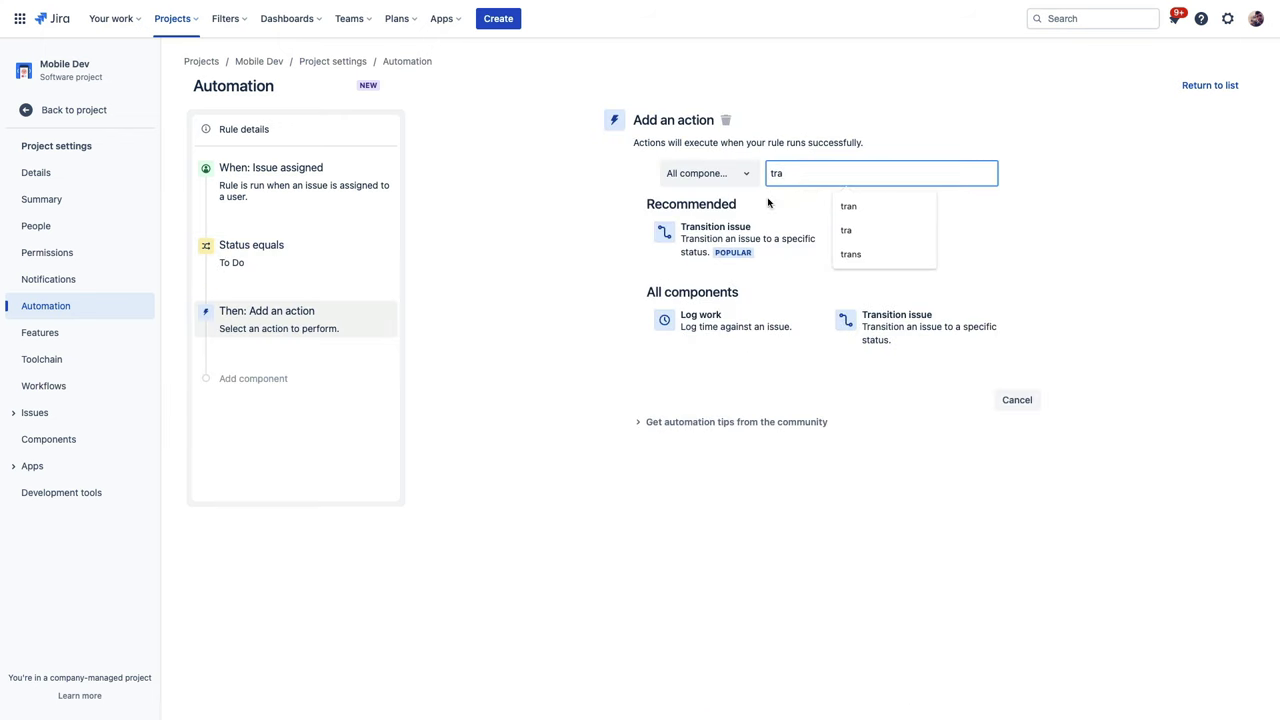
left_click(748, 236)
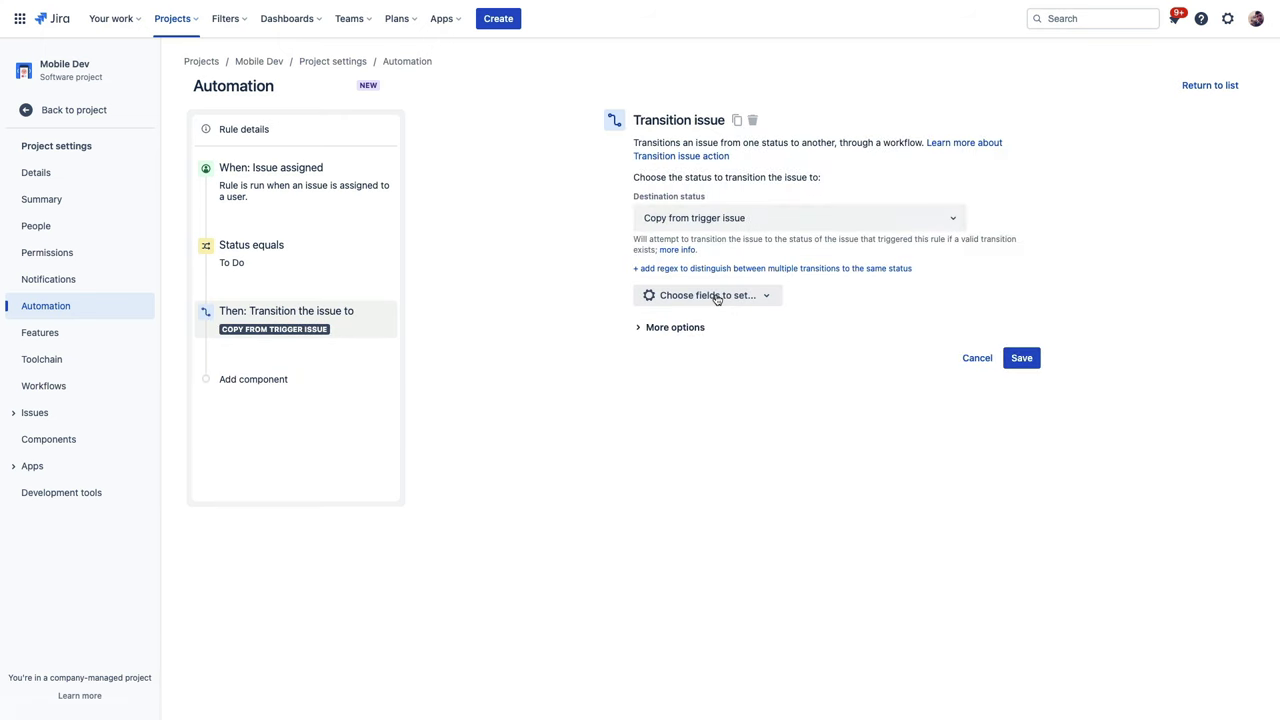
left_click(774, 217)
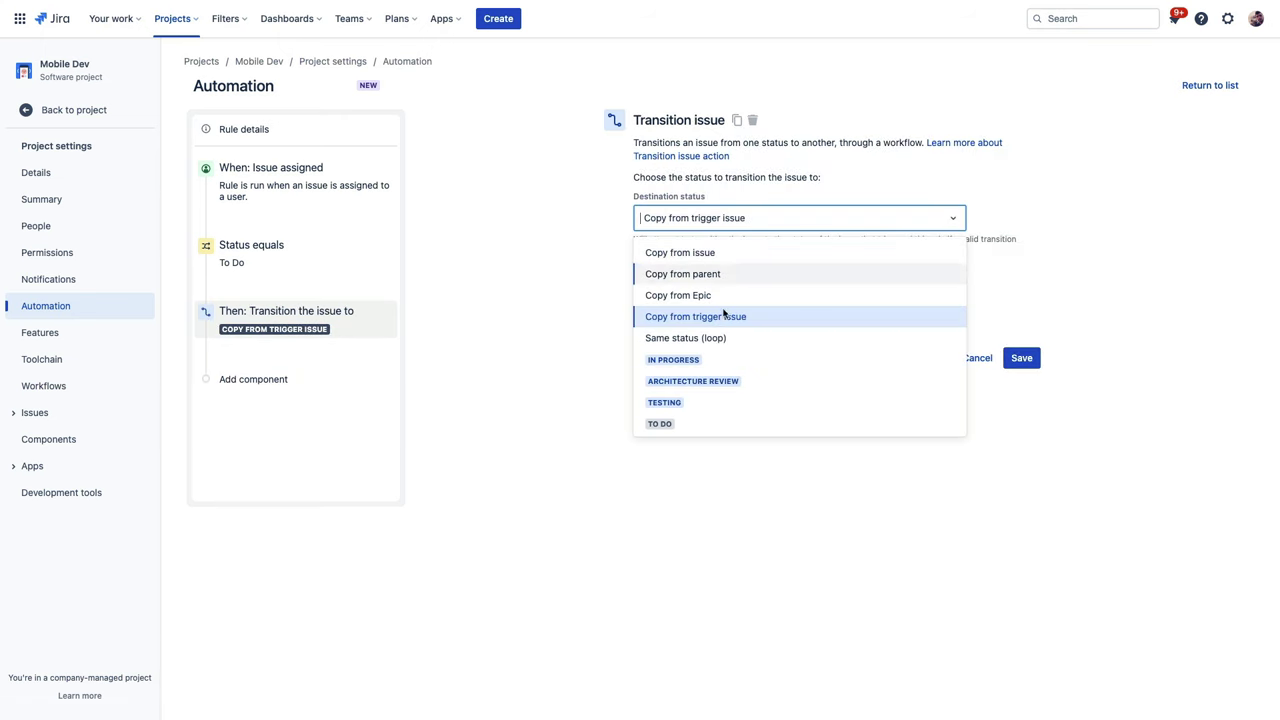
left_click(683, 360)
left_click(1016, 357)
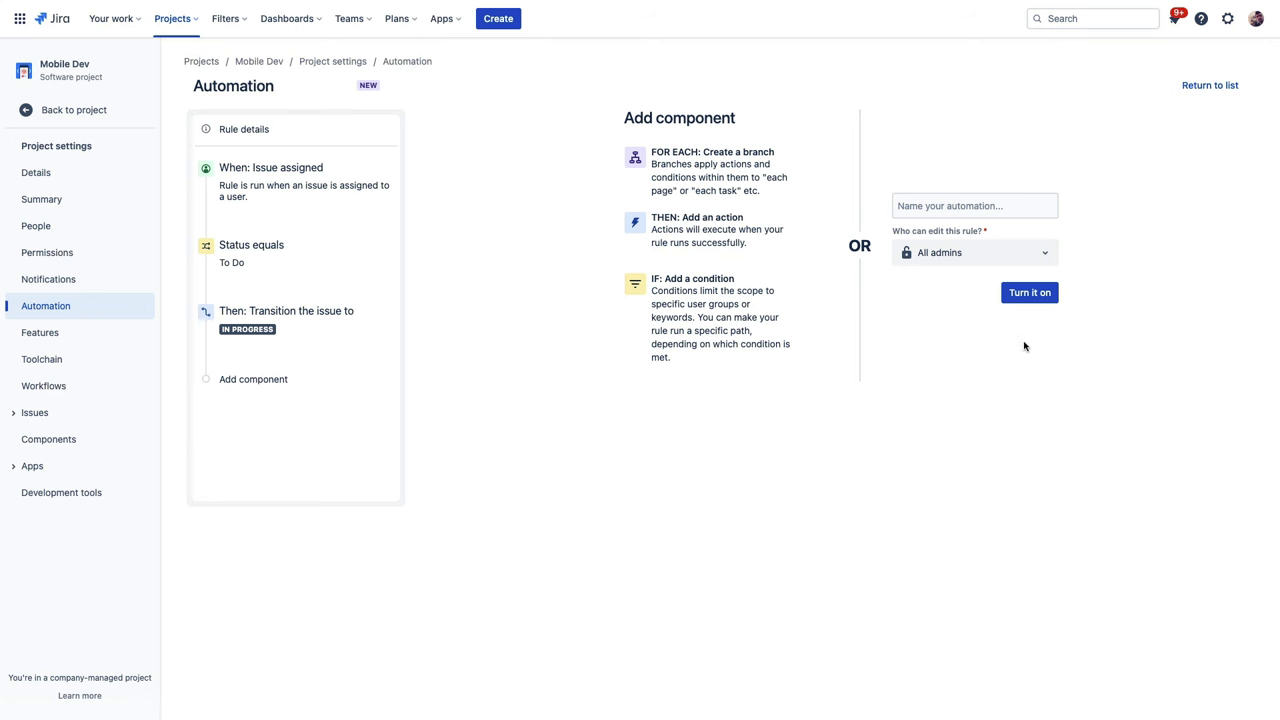
Name the rule "Transition on Assignment", turn it on, and return to the rule list
left_click(928, 203)
type("tr")
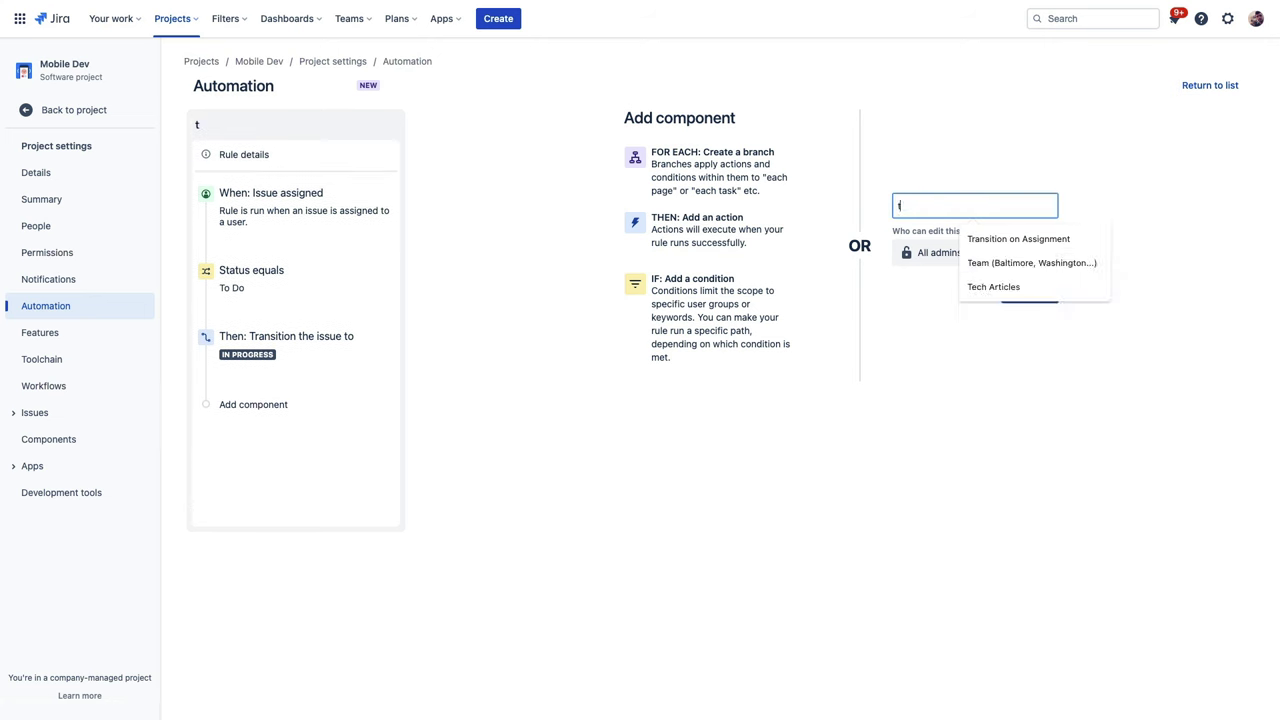
left_click(1035, 239)
left_click(1030, 291)
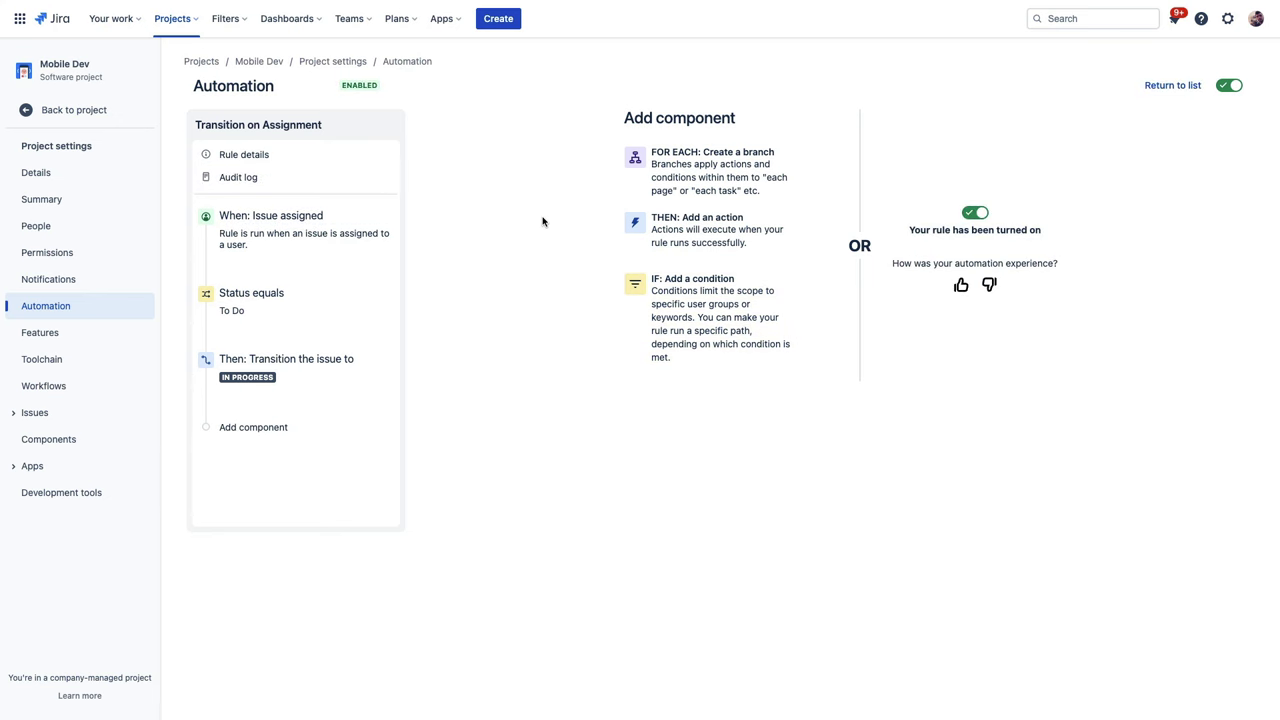
left_click(1162, 88)
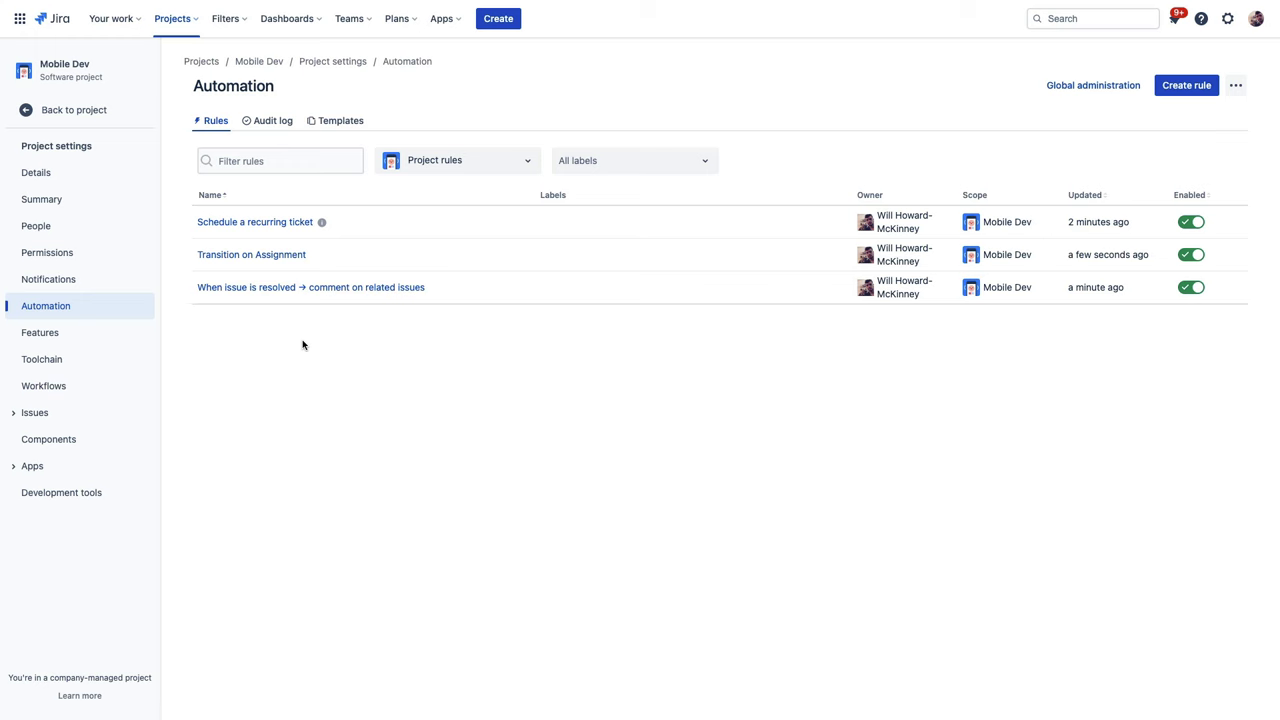
Start another new rule and look through all the available trigger types, from issue triggers to release management
left_click(1177, 88)
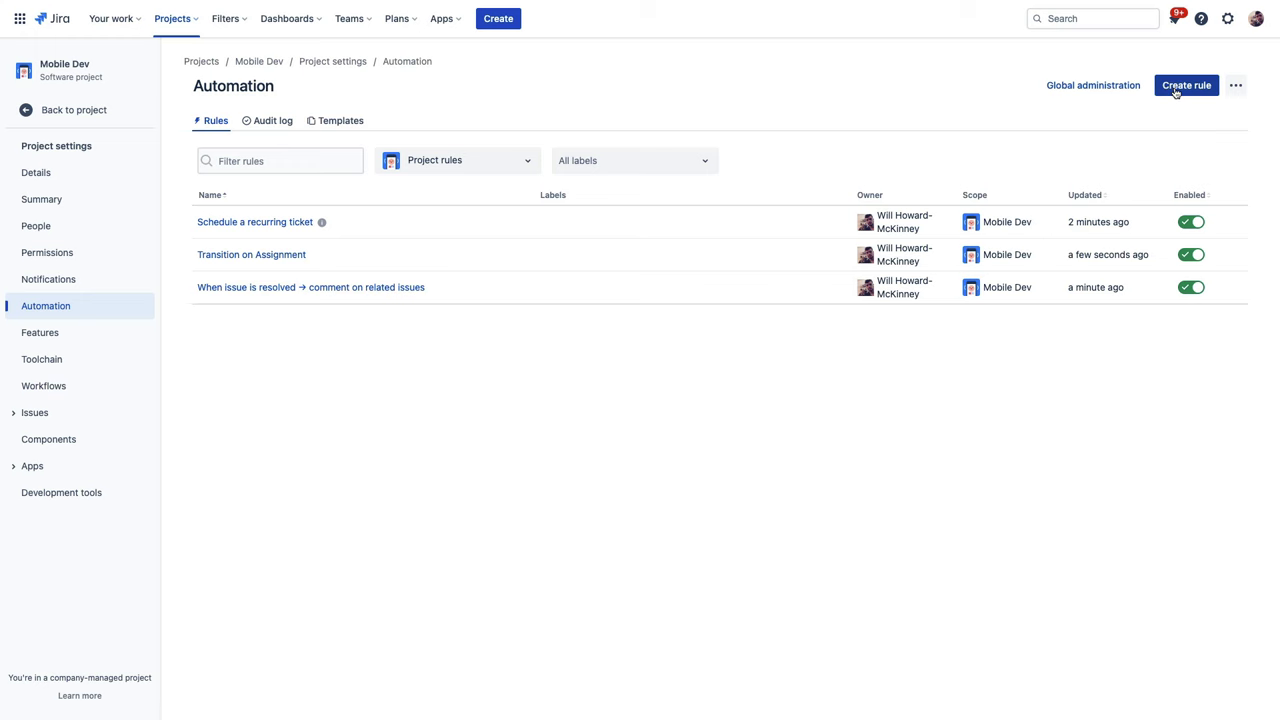
scroll(566, 337, "down", 2)
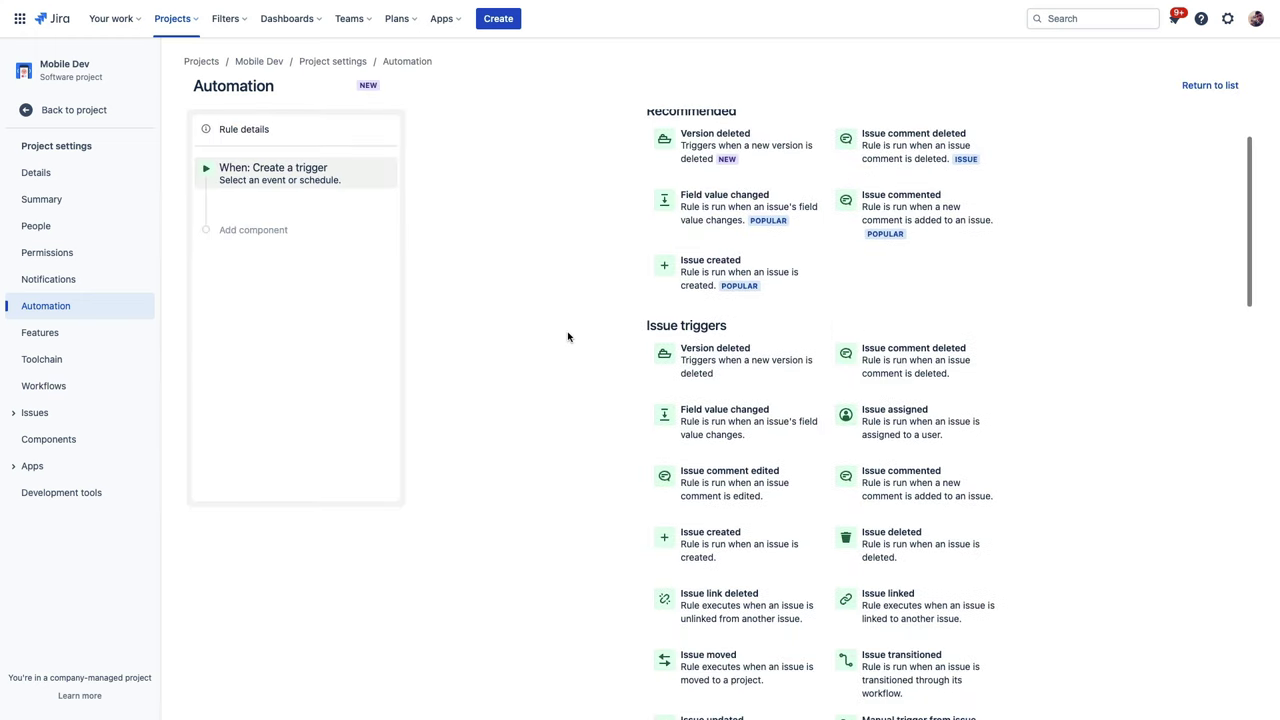
scroll(566, 337, "down", 3)
scroll(567, 337, "down", 3)
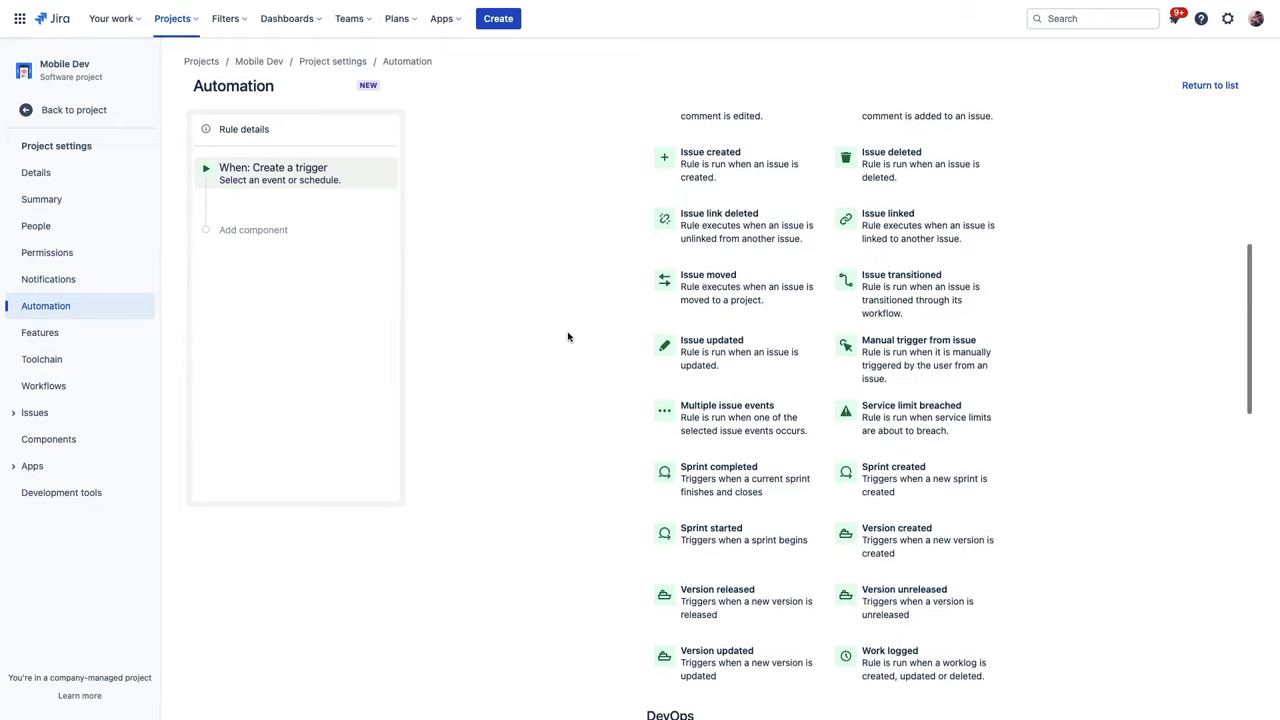
scroll(567, 337, "down", 3)
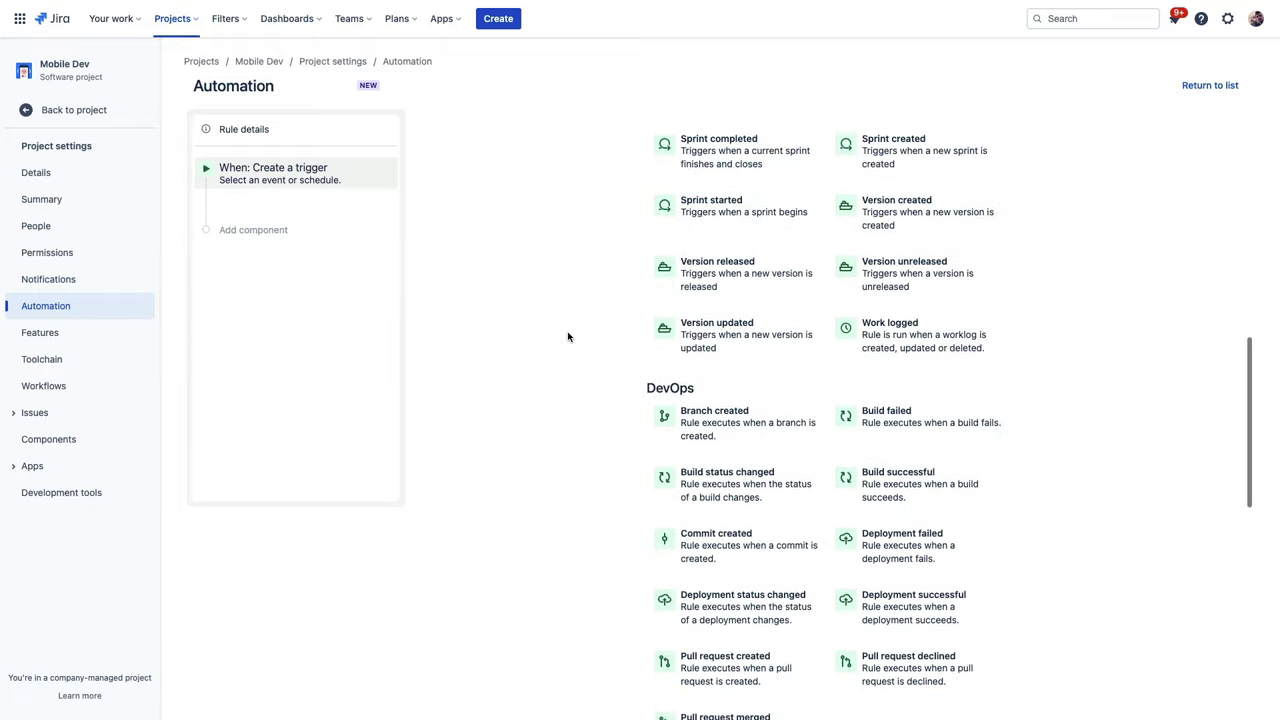
scroll(567, 337, "down", 3)
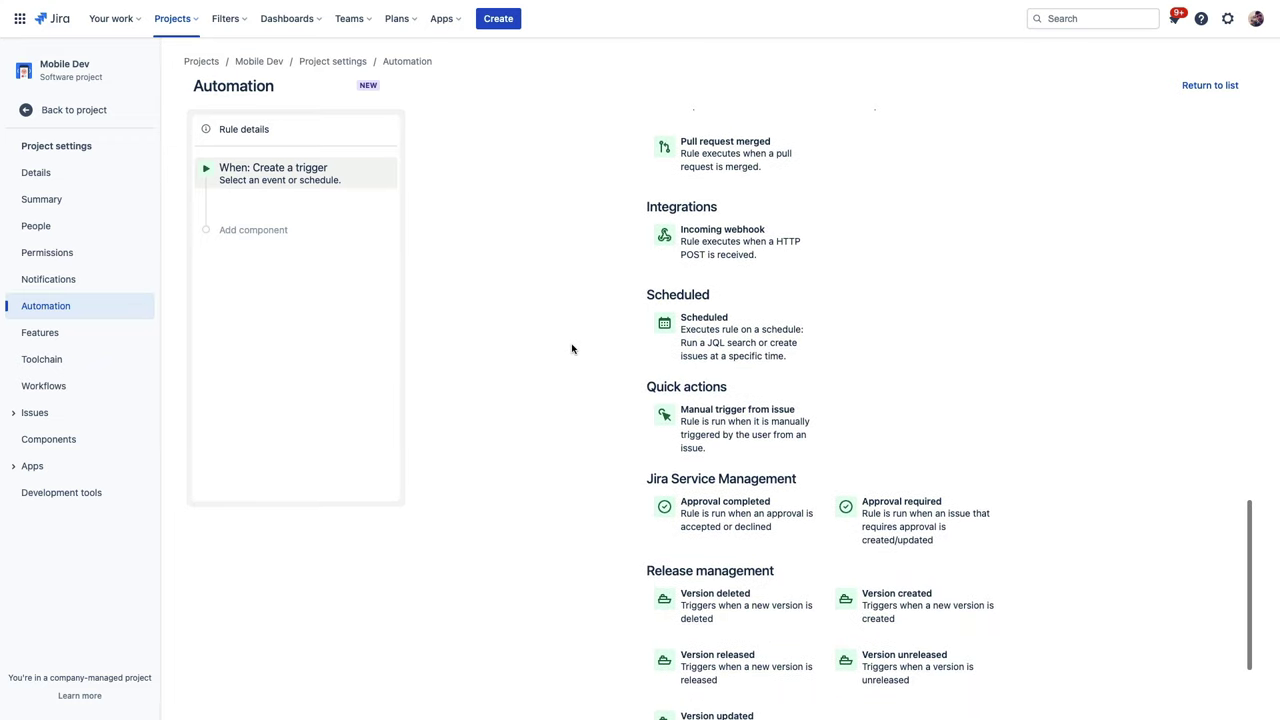
scroll(572, 348, "up", 10)
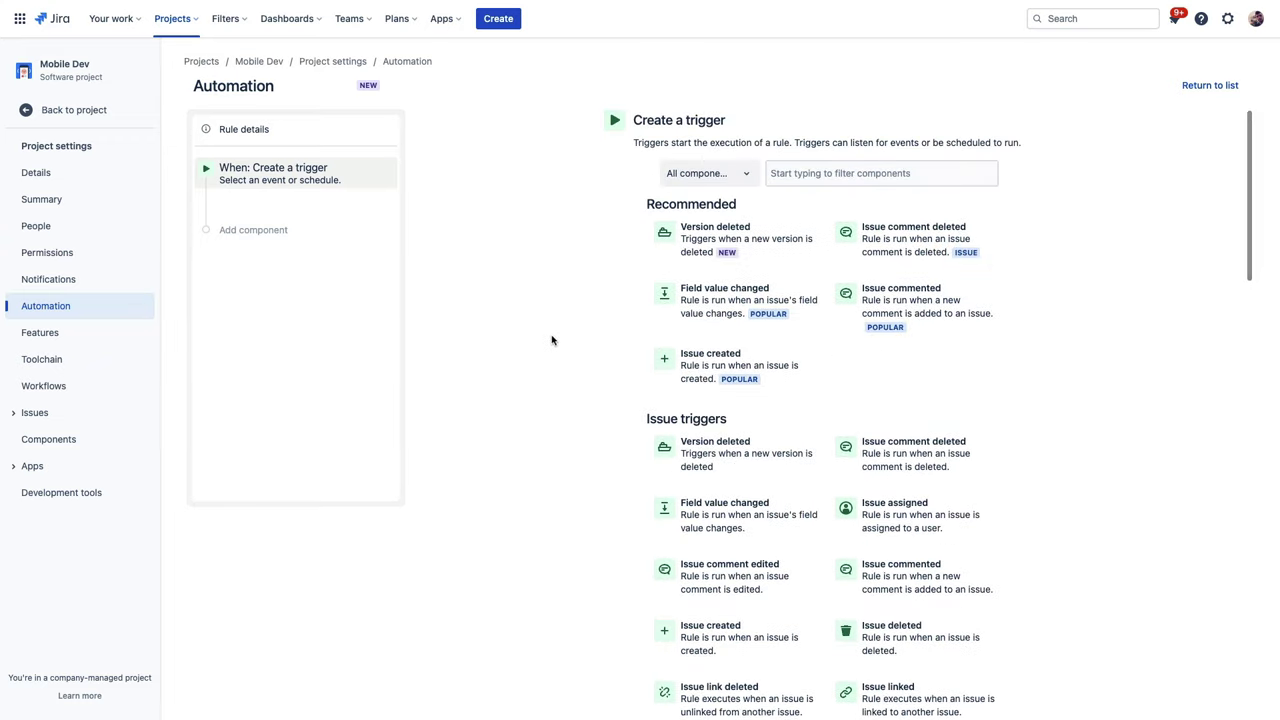
Switch to the IT Support project and open the Automation page in its project settings
left_click(195, 26)
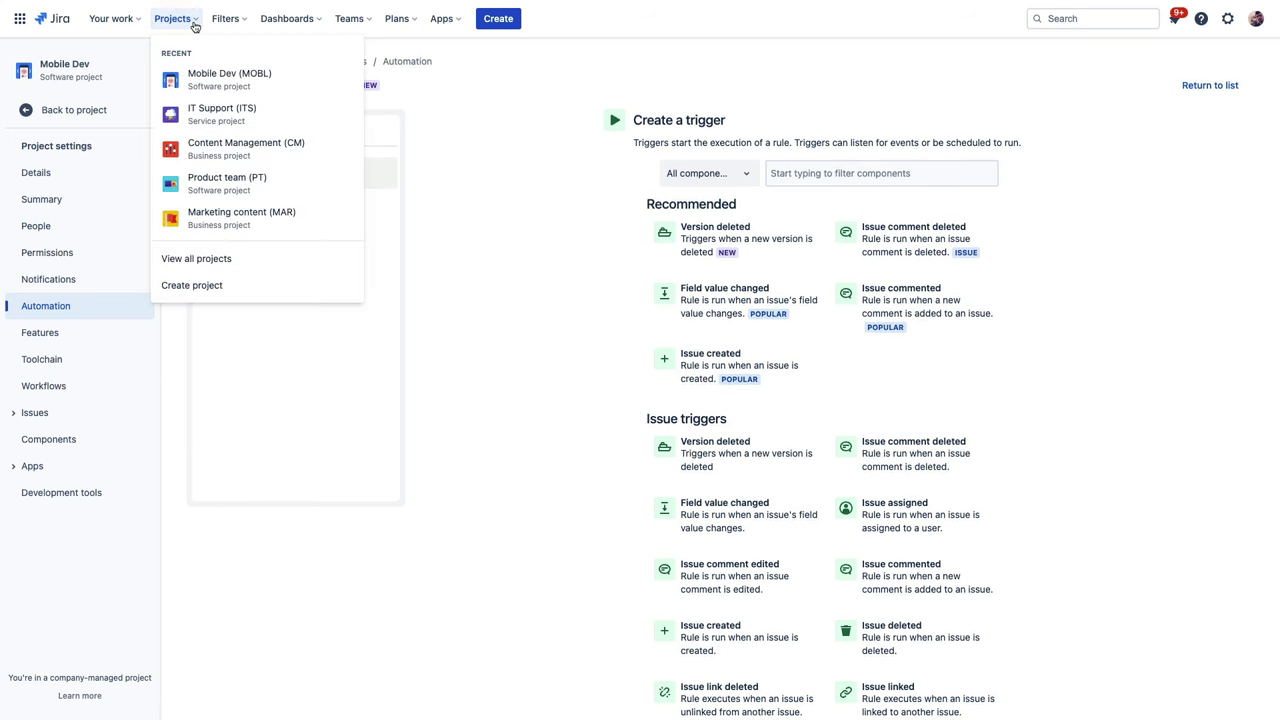
left_click(268, 113)
scroll(78, 380, "down", 5)
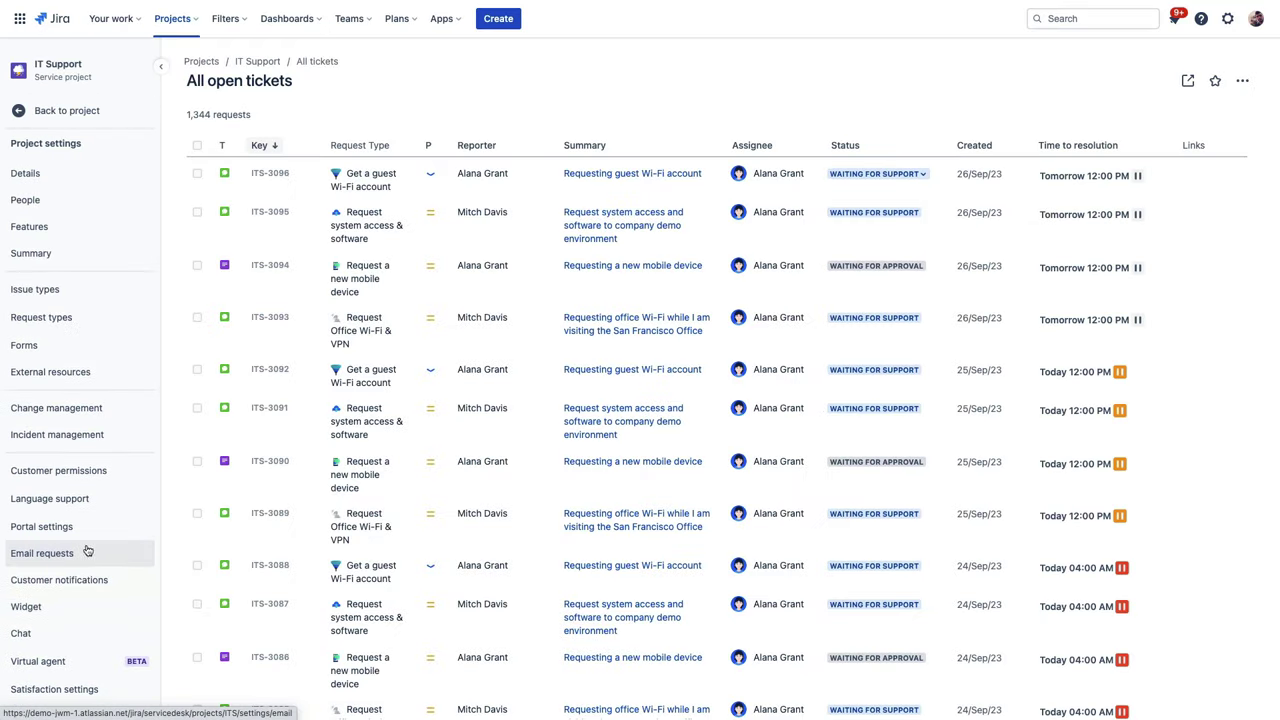
left_click(85, 545)
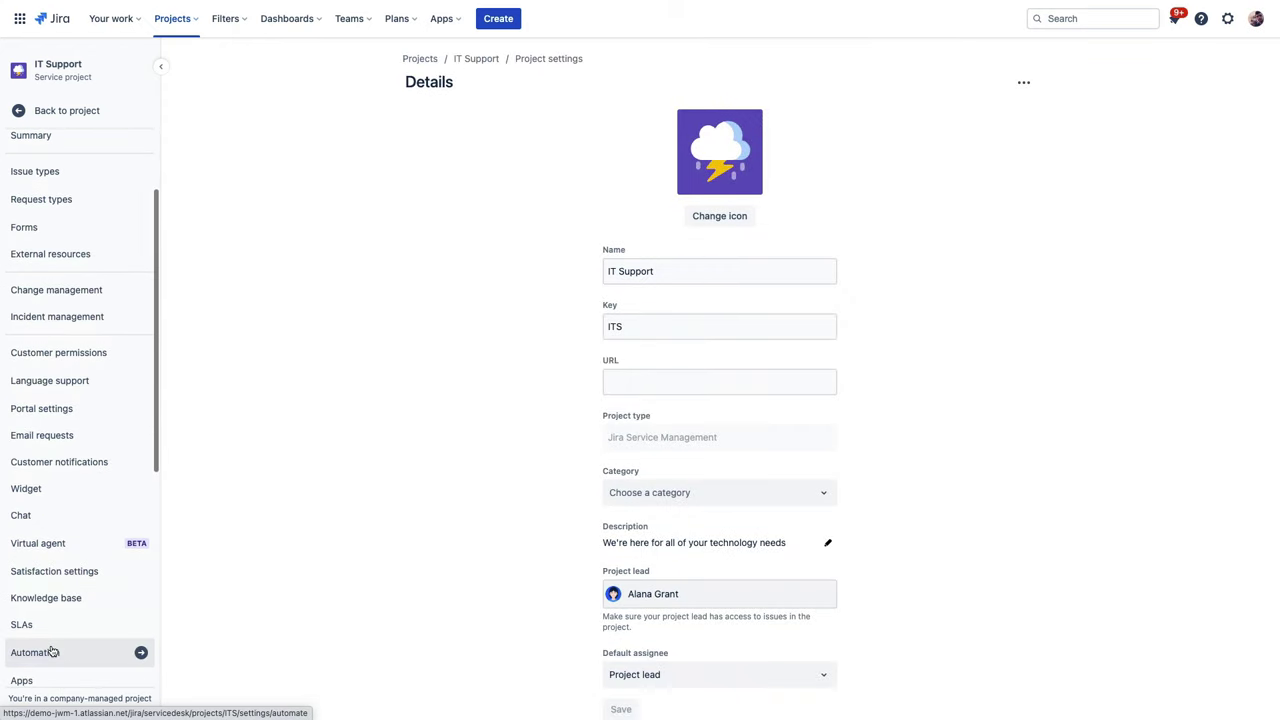
left_click(51, 651)
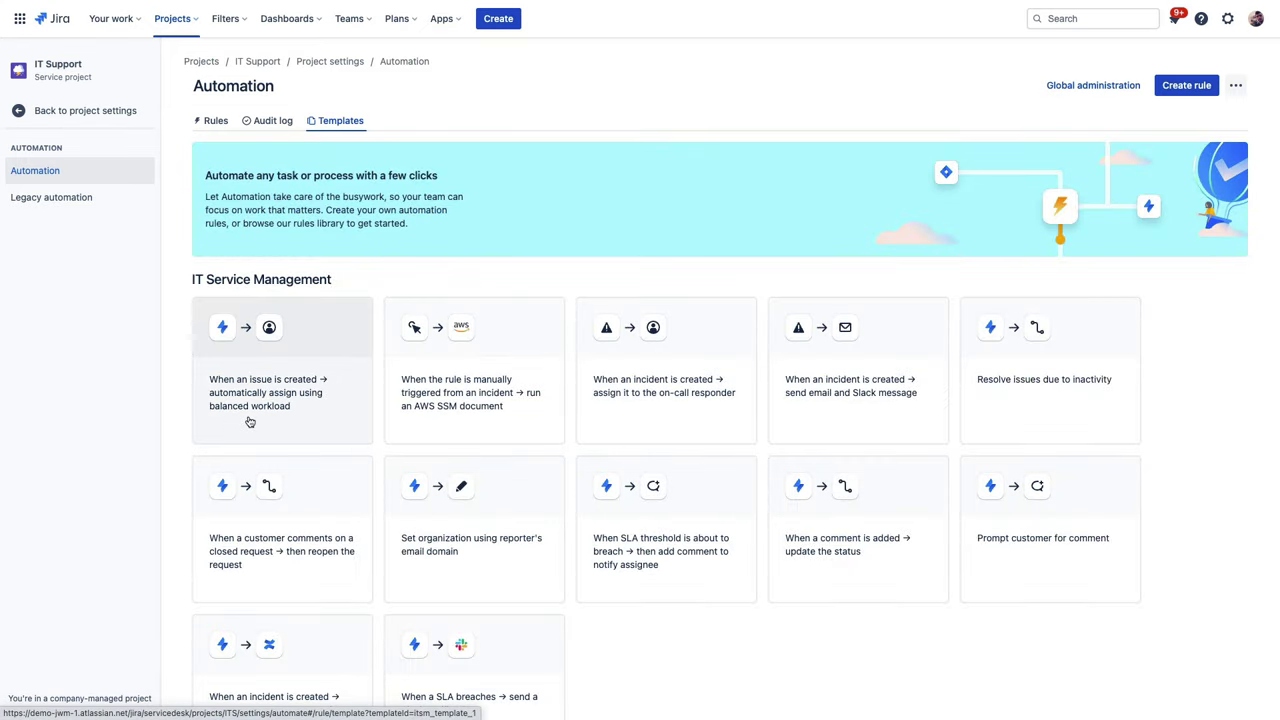
Review the assignment methods of the "When an issue is created → automatically assign using balanced workload" template and turn the rule on
left_click(248, 423)
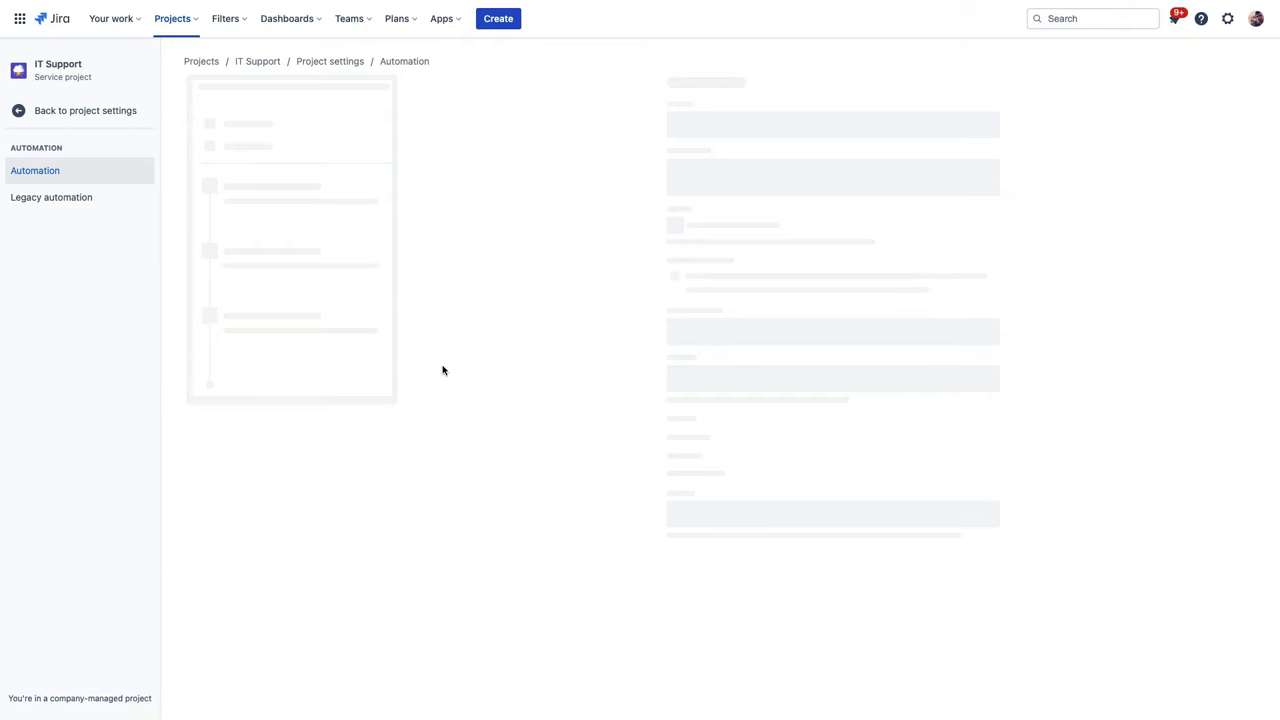
left_click(306, 390)
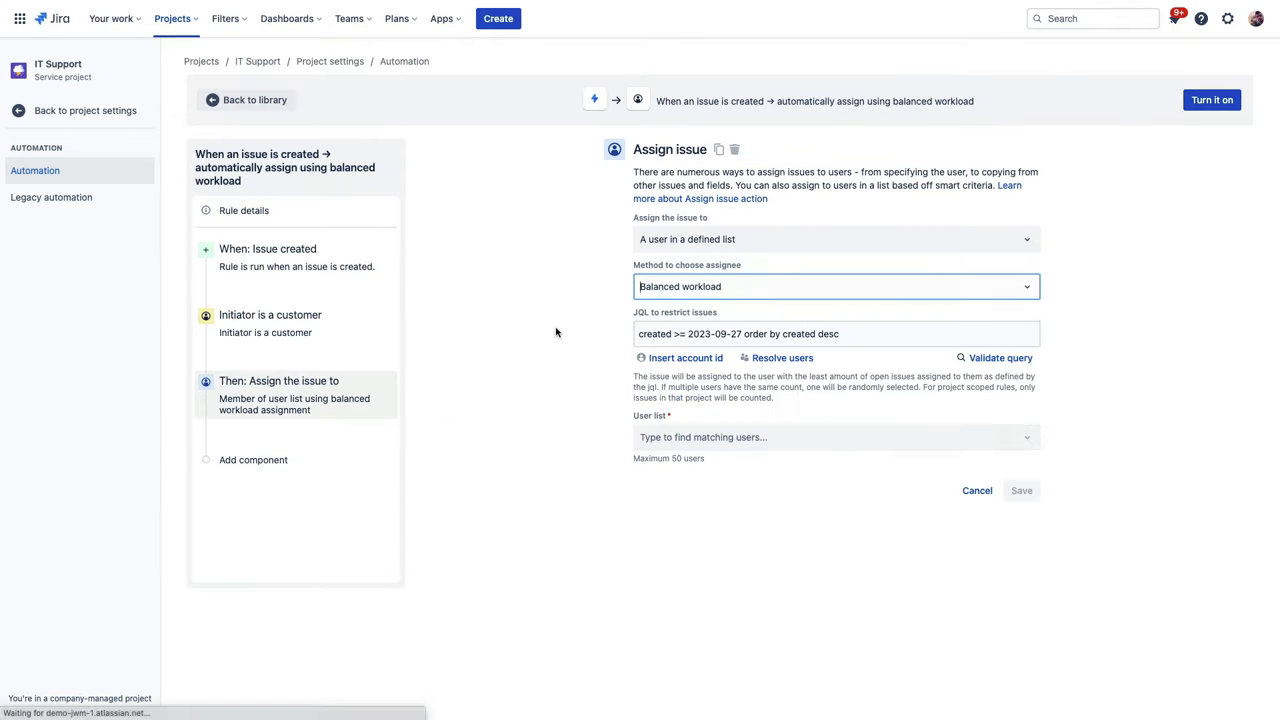
left_click(1029, 287)
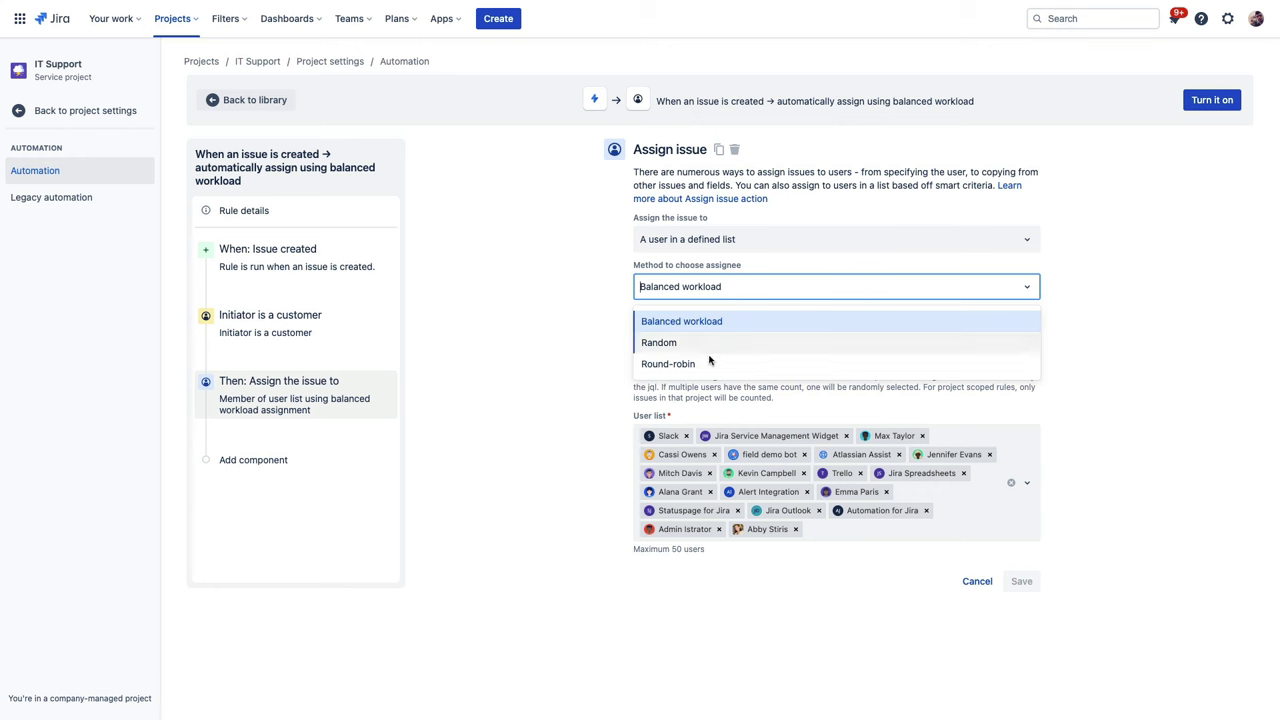
left_click(1161, 279)
left_click(1204, 106)
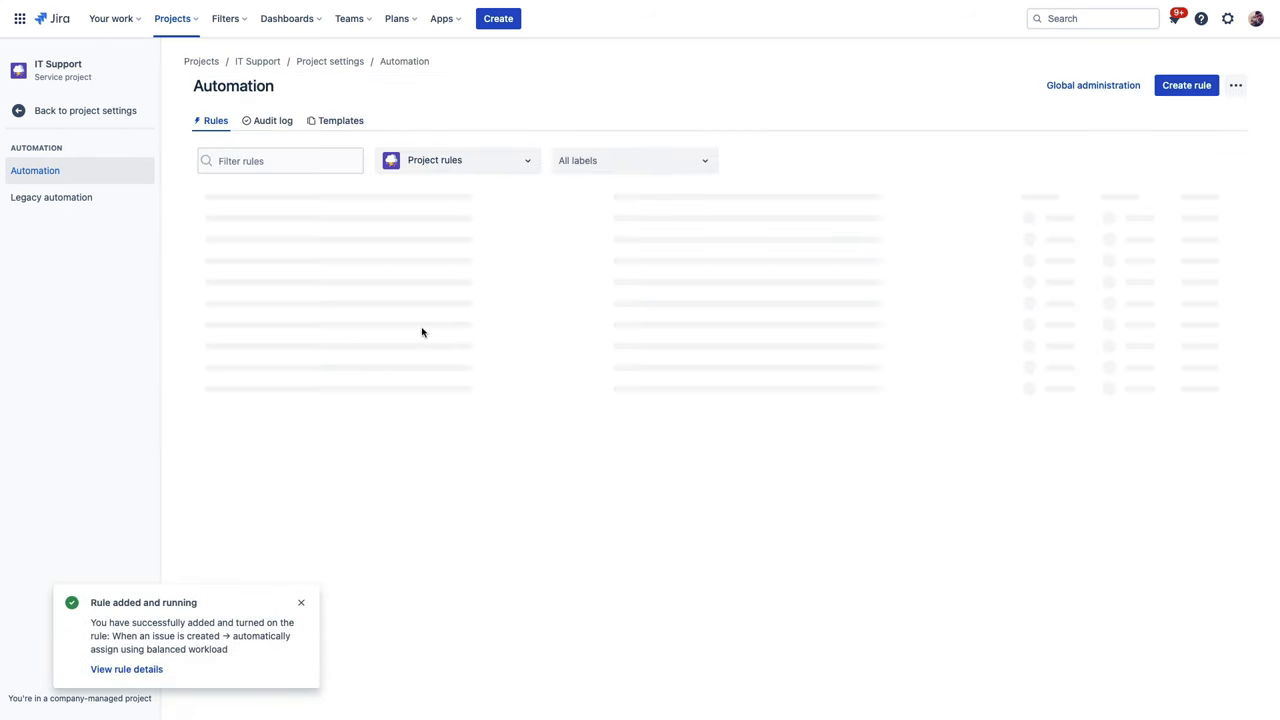
left_click(301, 606)
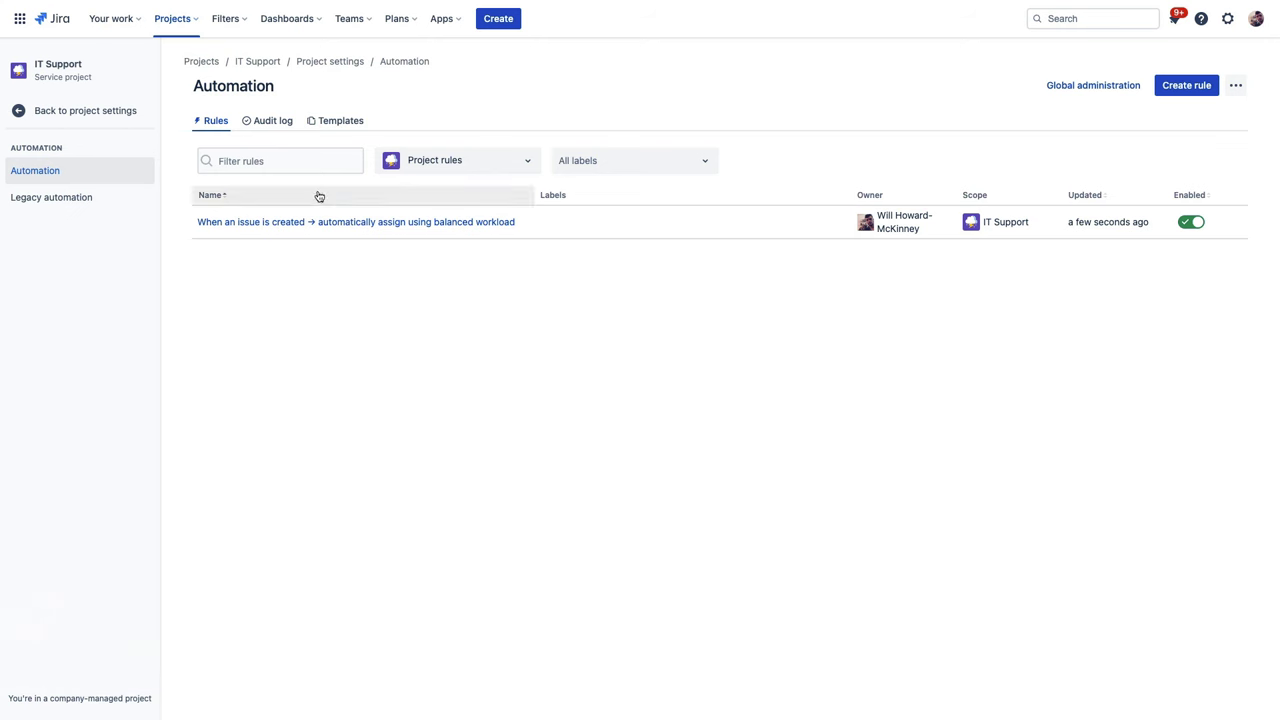
Review the scheduled trigger and comment action of the "Prompt customer for comment" template, turn the rule on, and reopen the template library
left_click(340, 122)
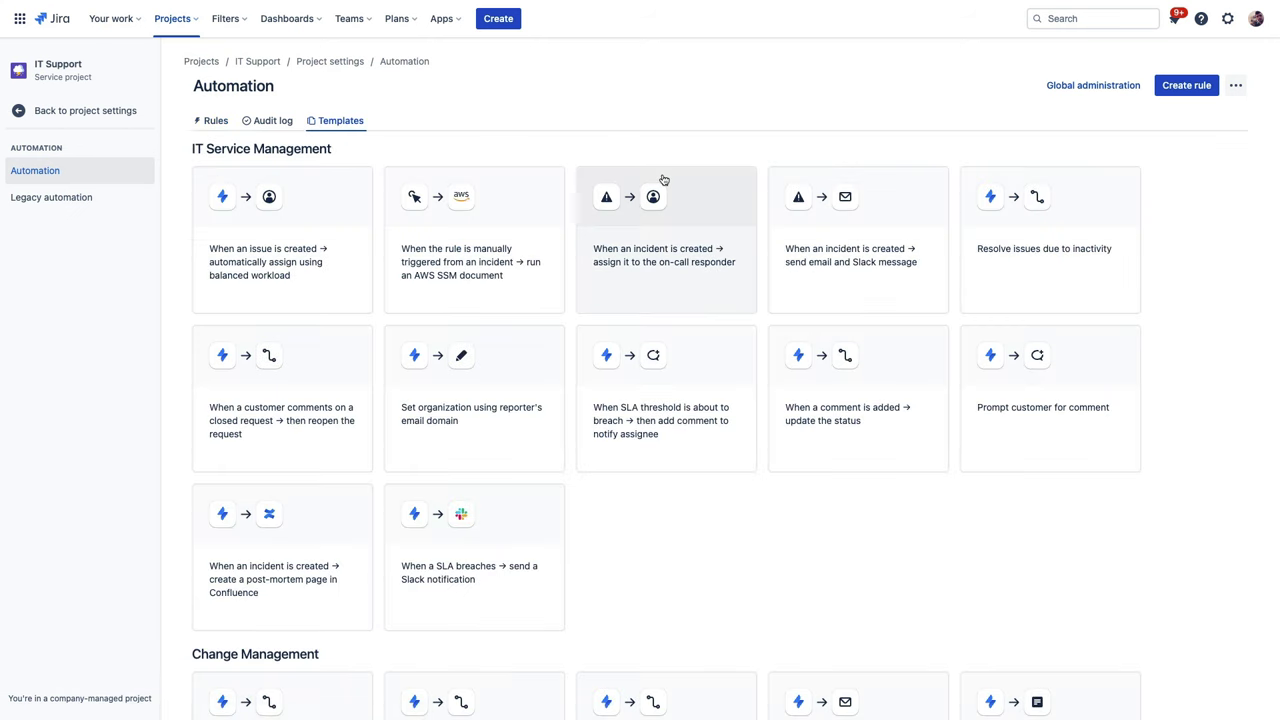
left_click(1040, 422)
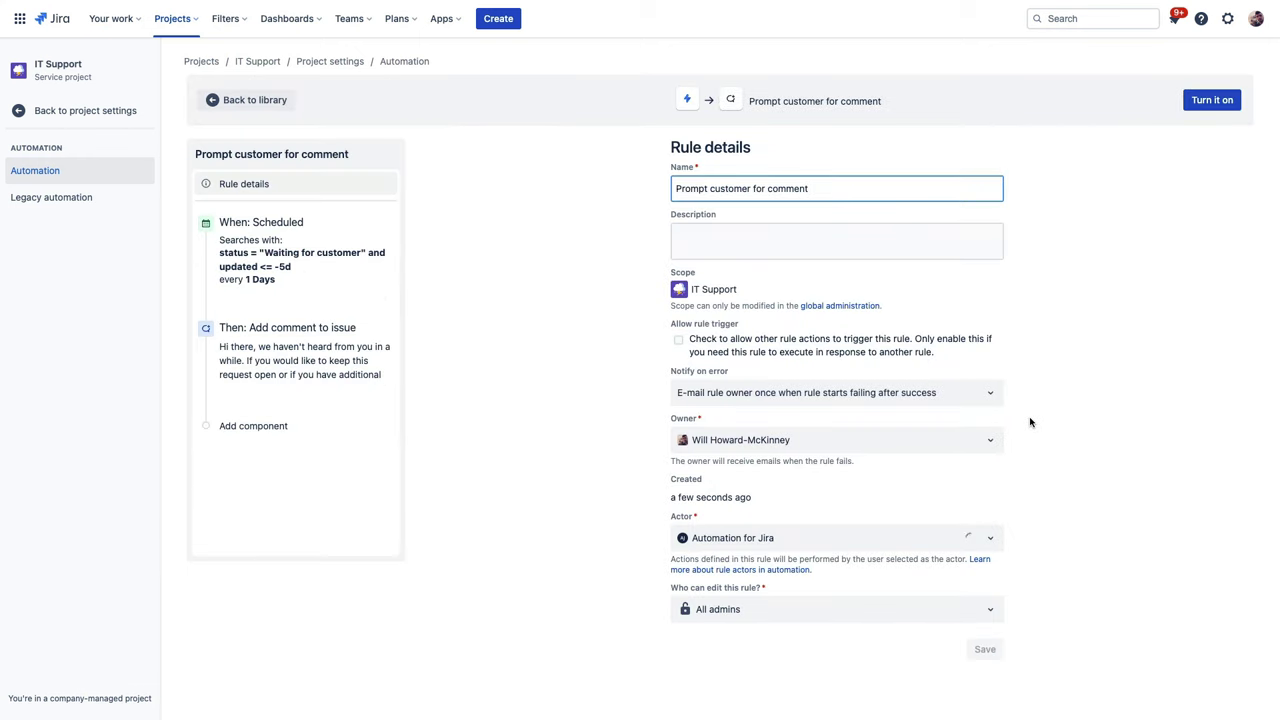
left_click(338, 270)
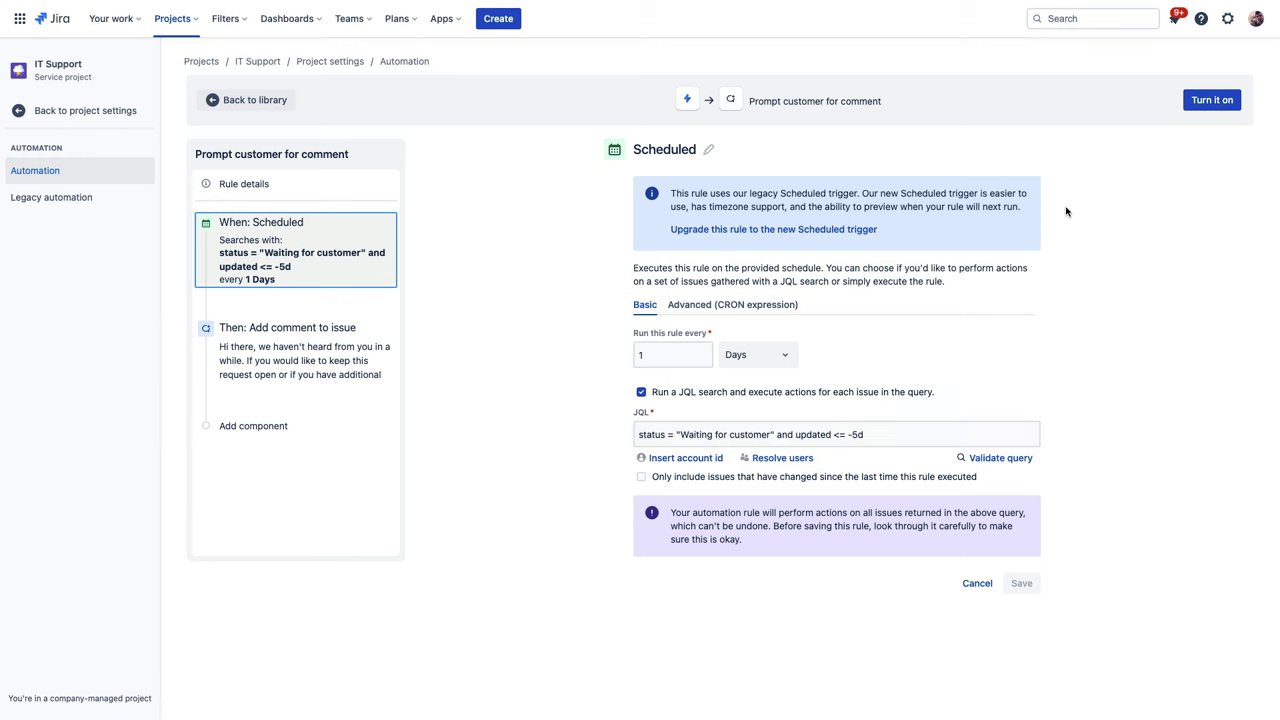
left_click(305, 342)
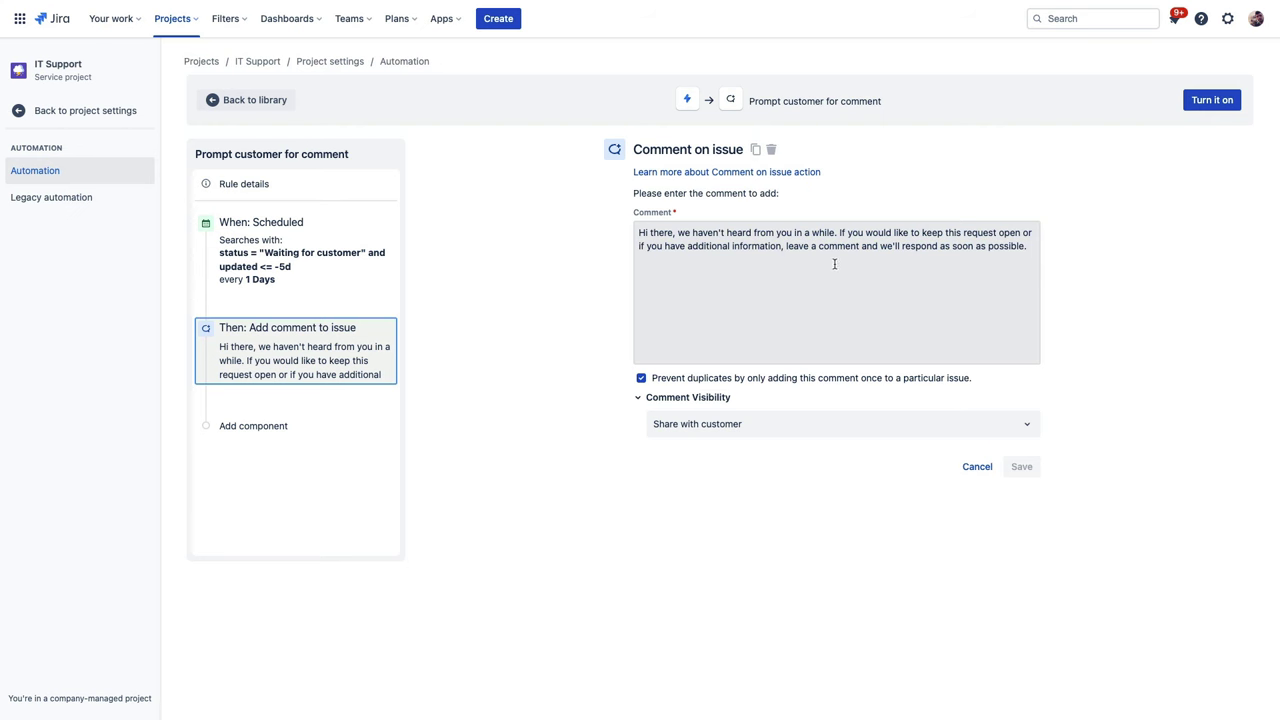
left_click(1211, 100)
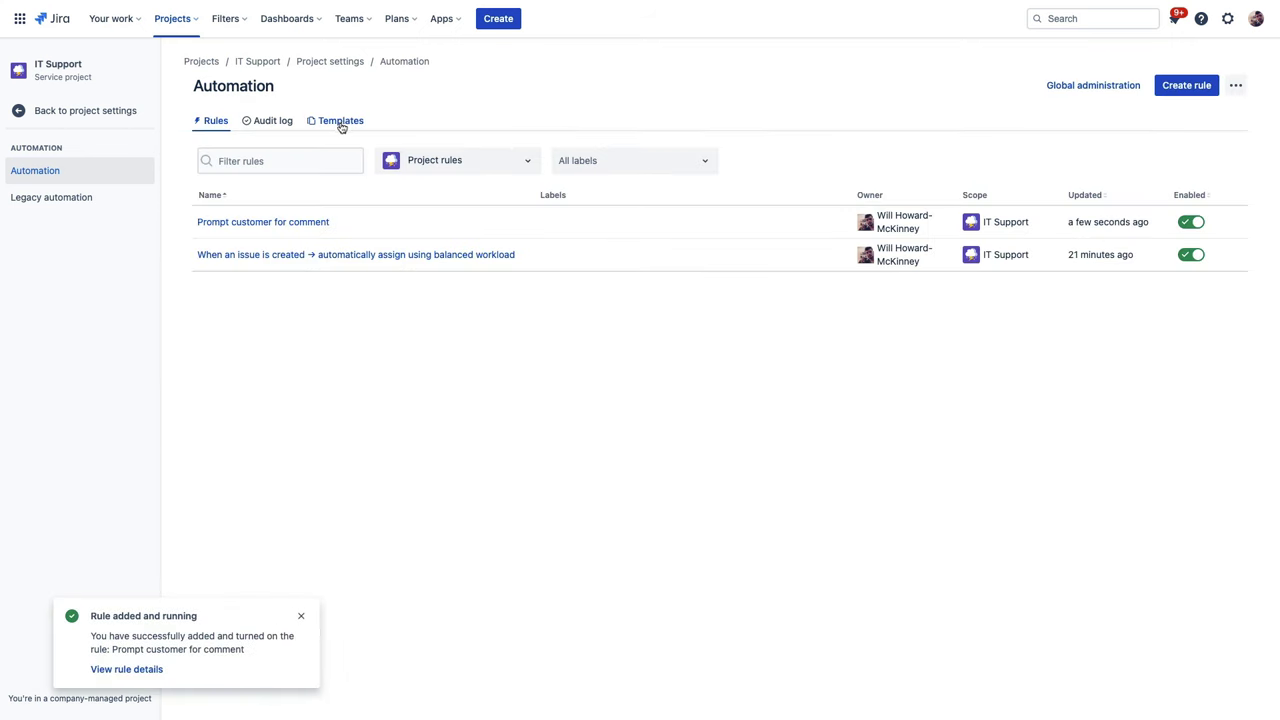
left_click(341, 121)
left_click(300, 616)
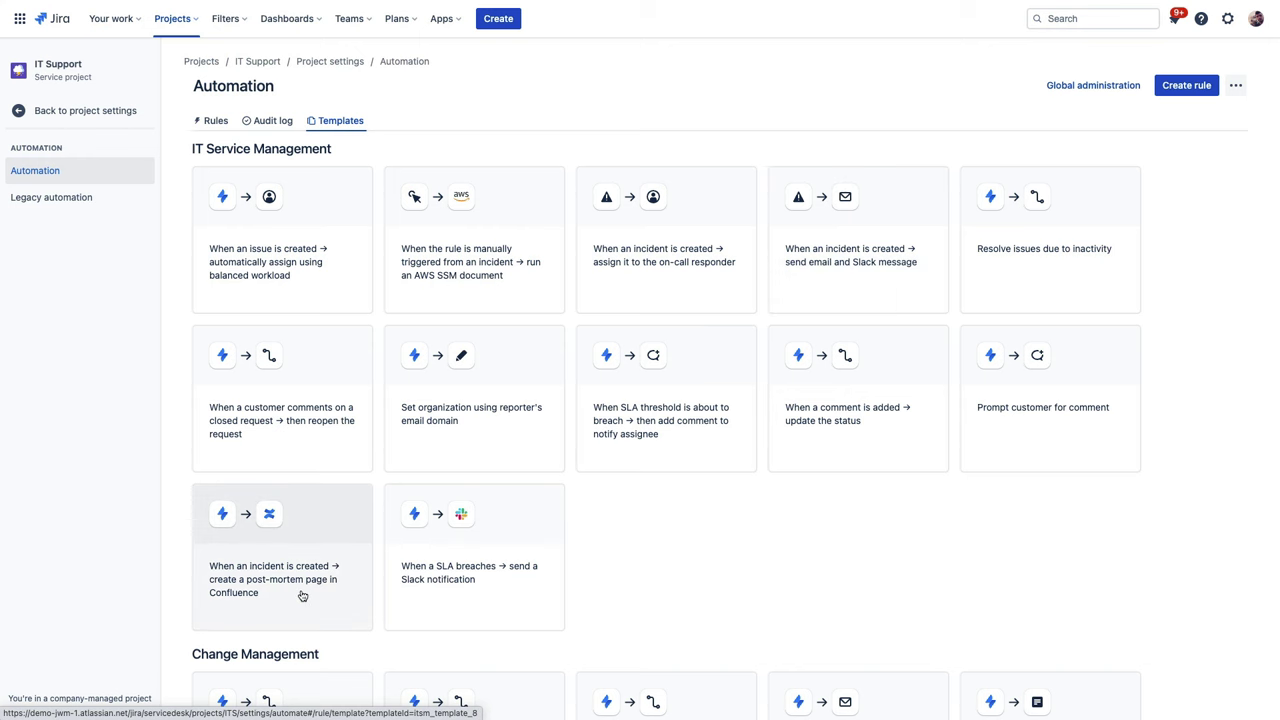
Switch to the Marketing content project and view the automation rule list in its project settings
left_click(197, 21)
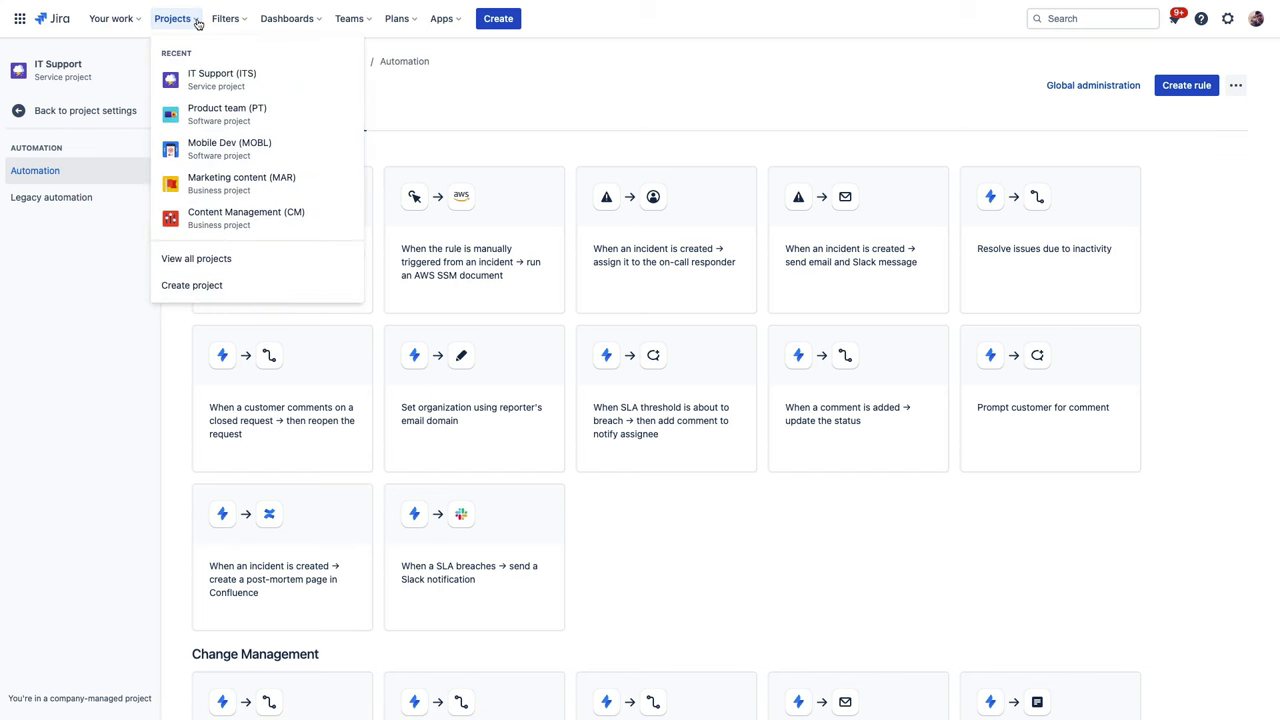
left_click(243, 182)
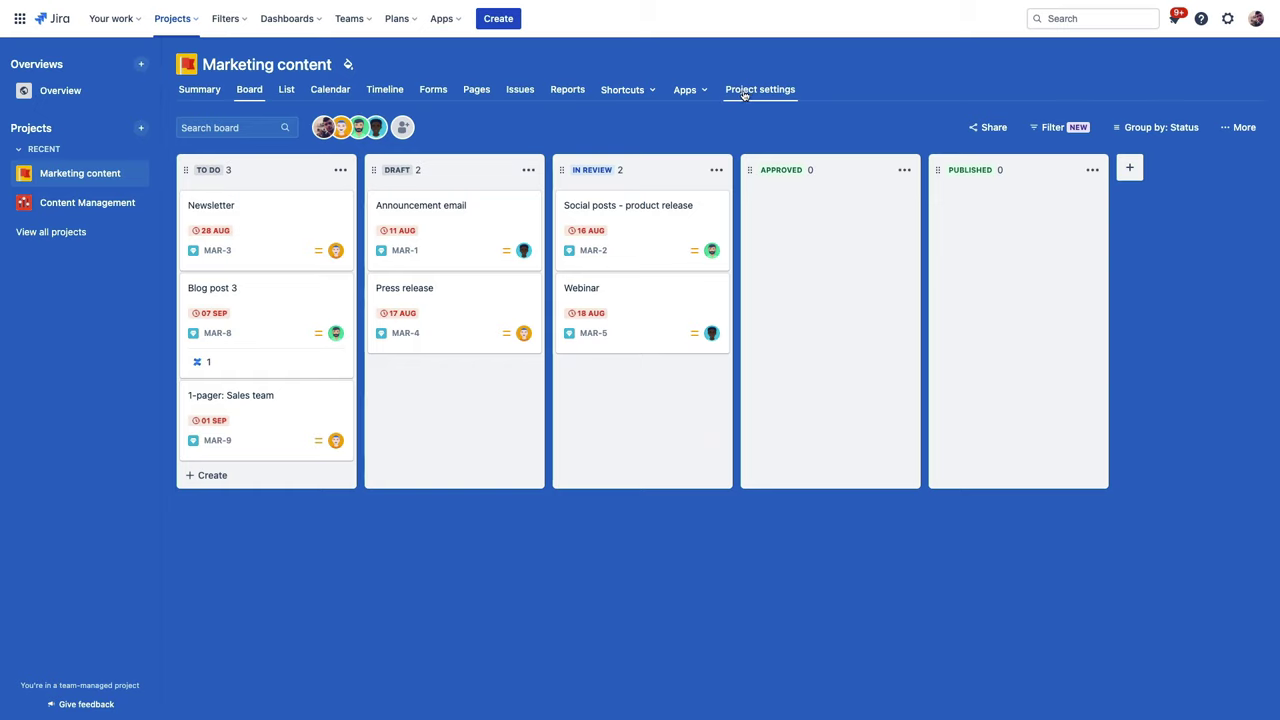
left_click(745, 92)
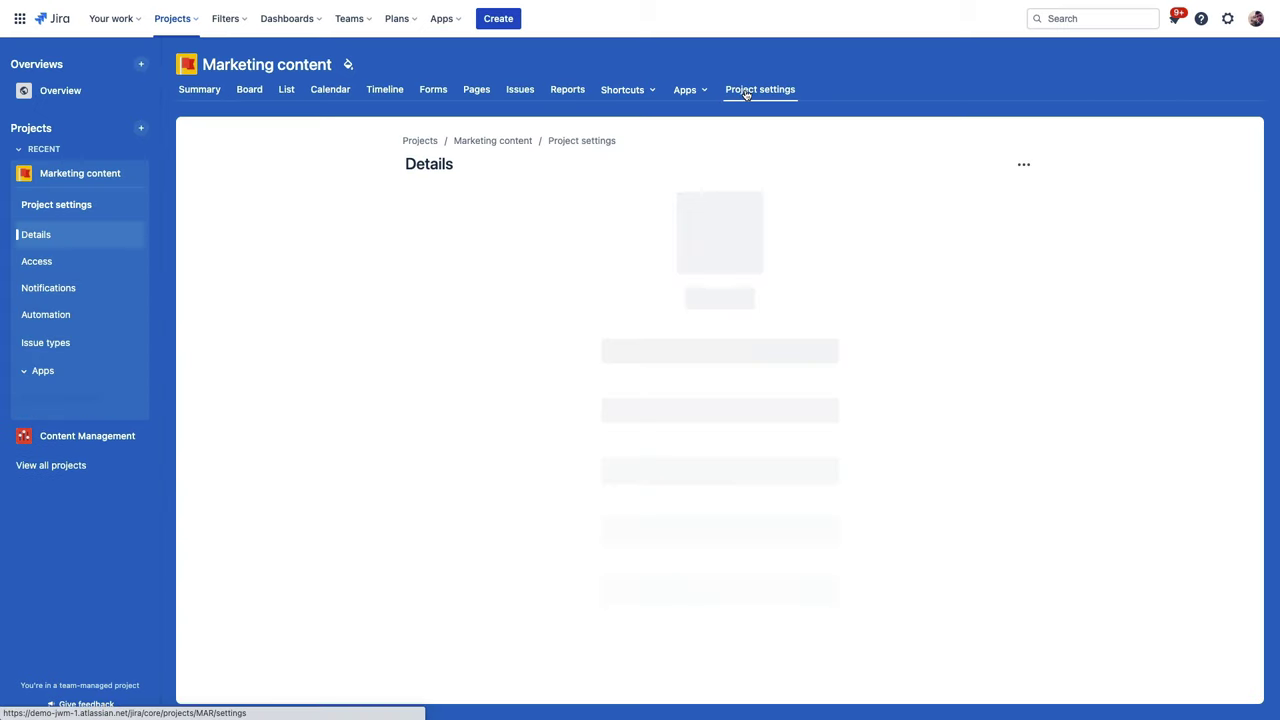
left_click(60, 315)
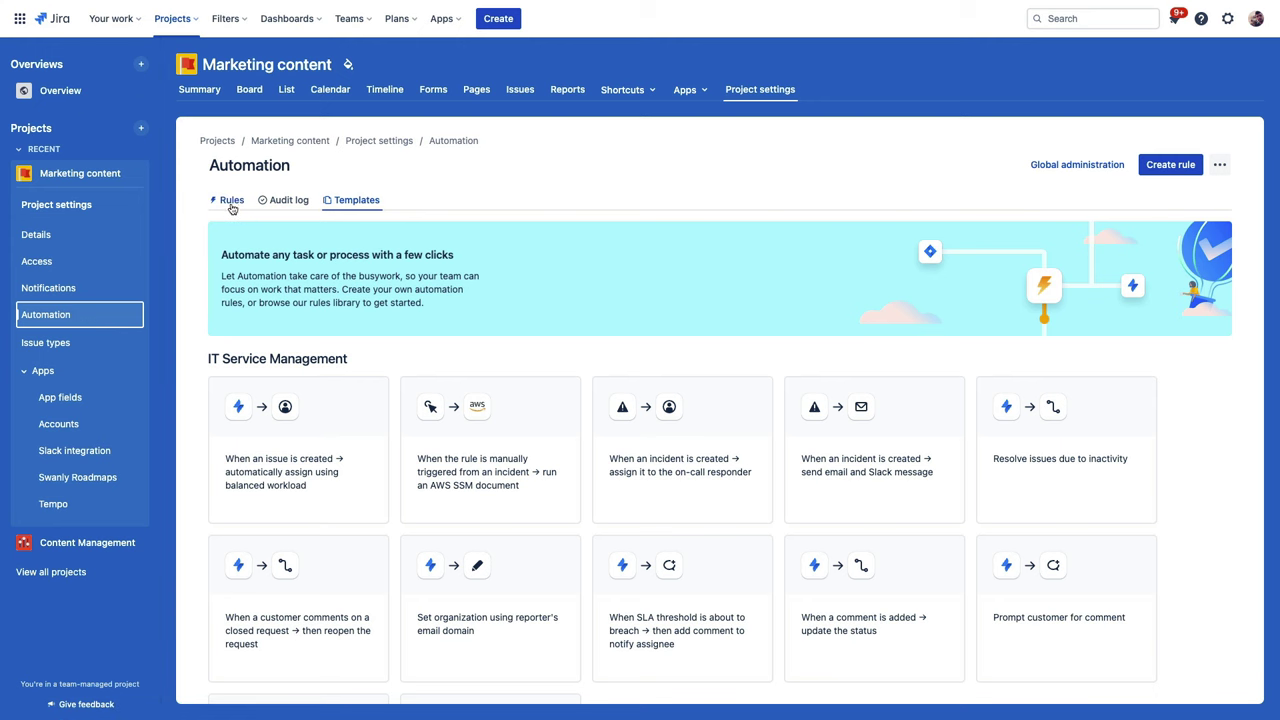
left_click(230, 202)
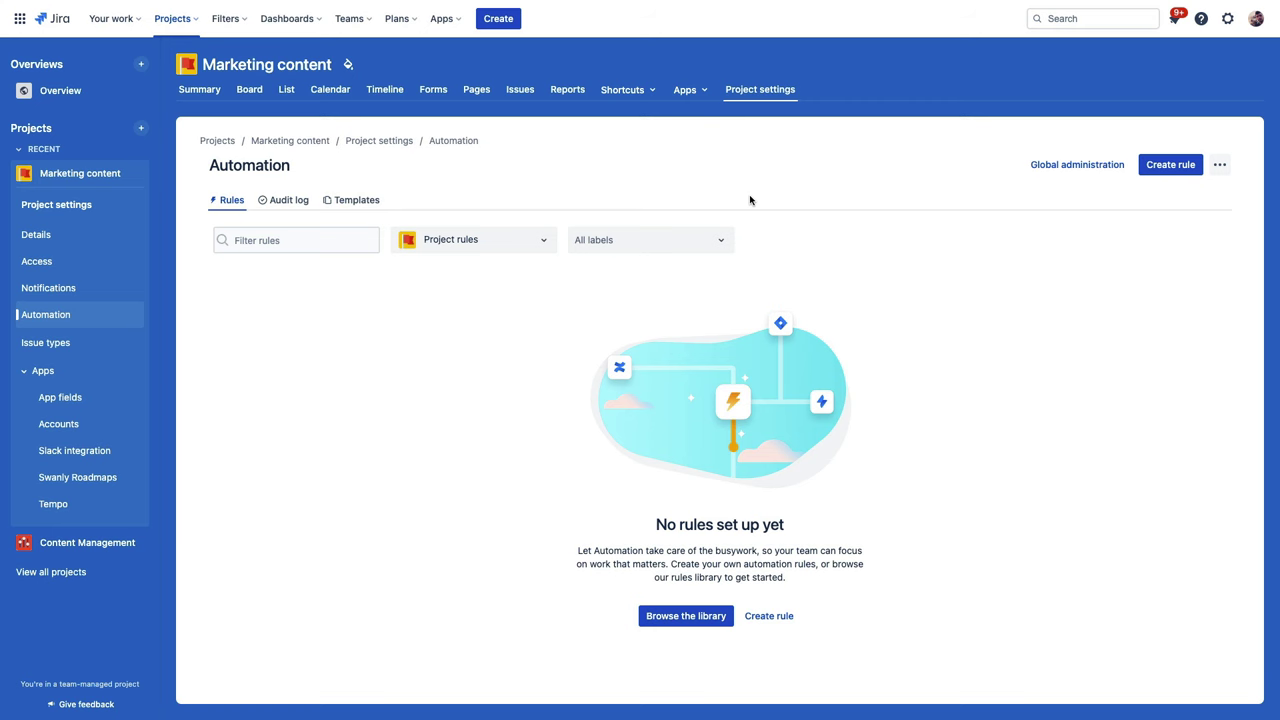
Switch to the Mobile Dev project and open its "Transition on Assignment" automation rule for viewing
left_click(180, 19)
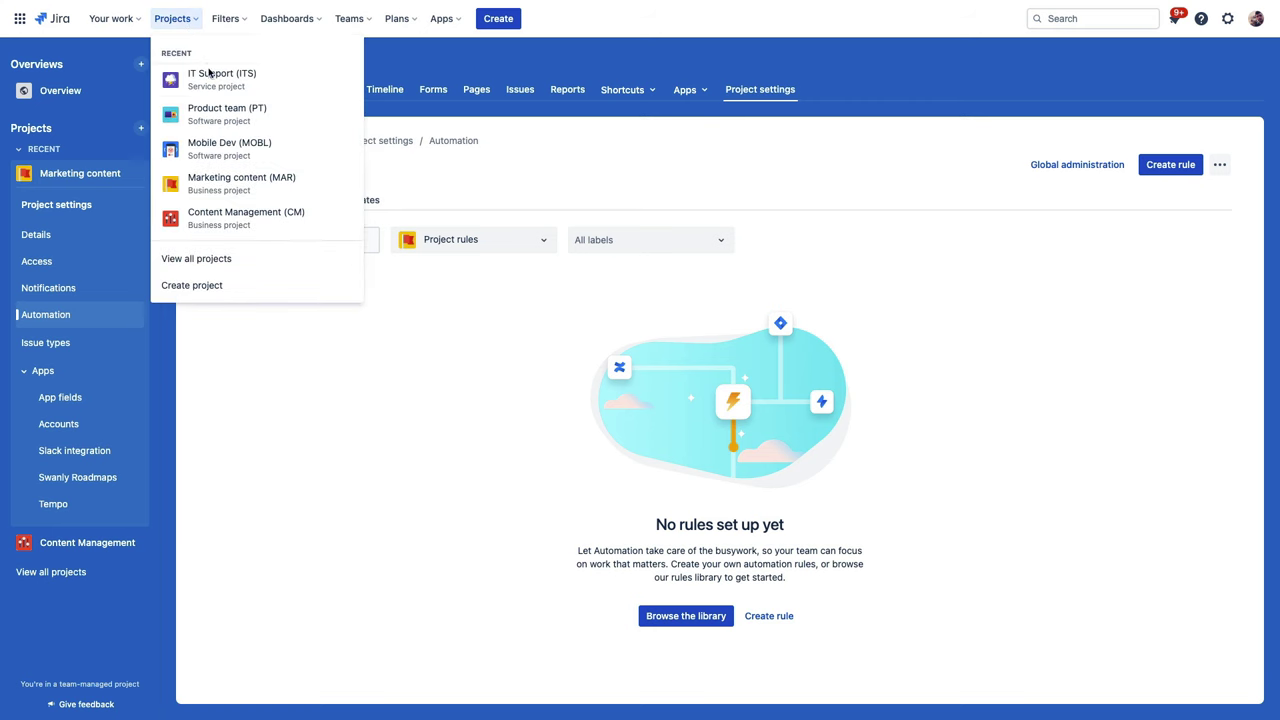
left_click(229, 185)
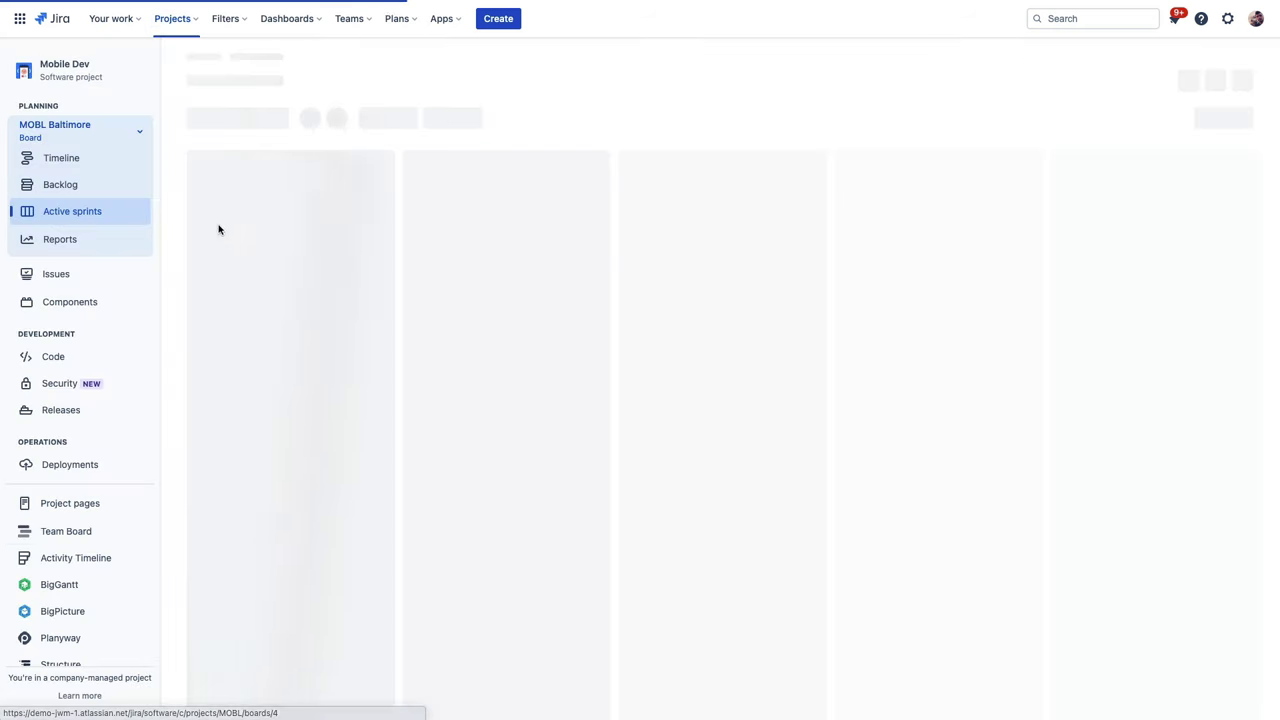
scroll(78, 600, "down", 3)
left_click(82, 645)
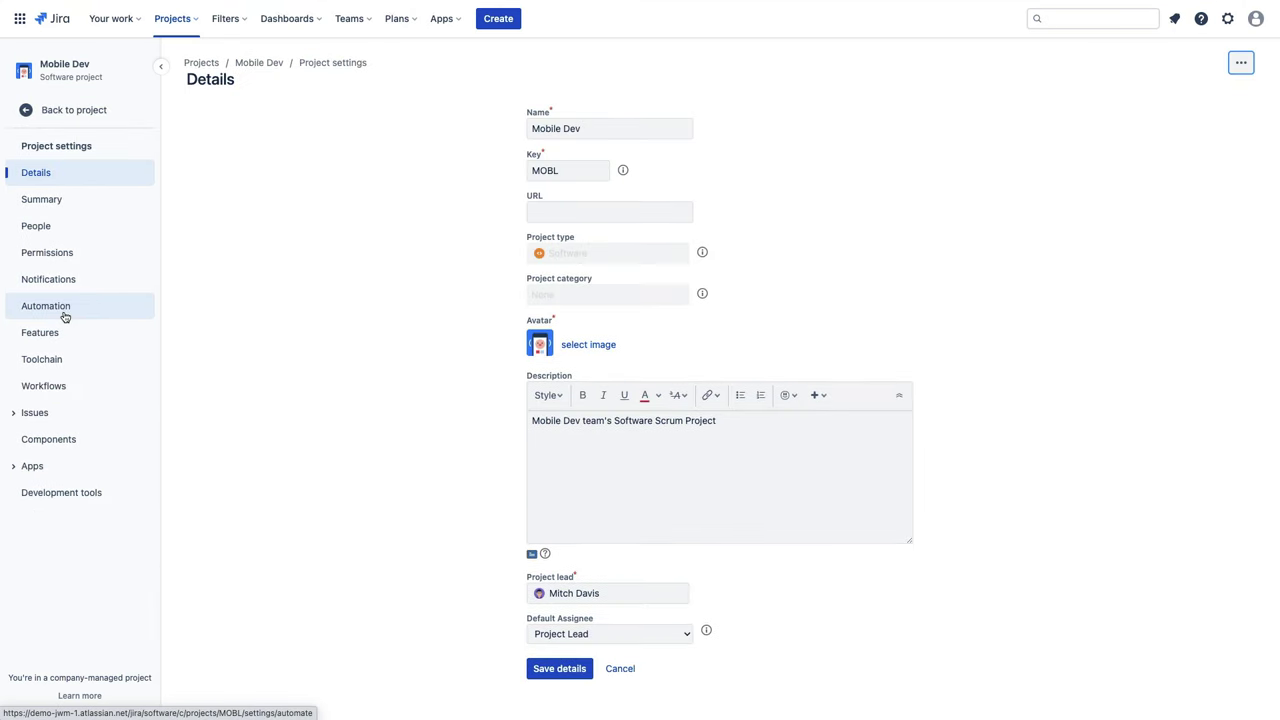
left_click(70, 316)
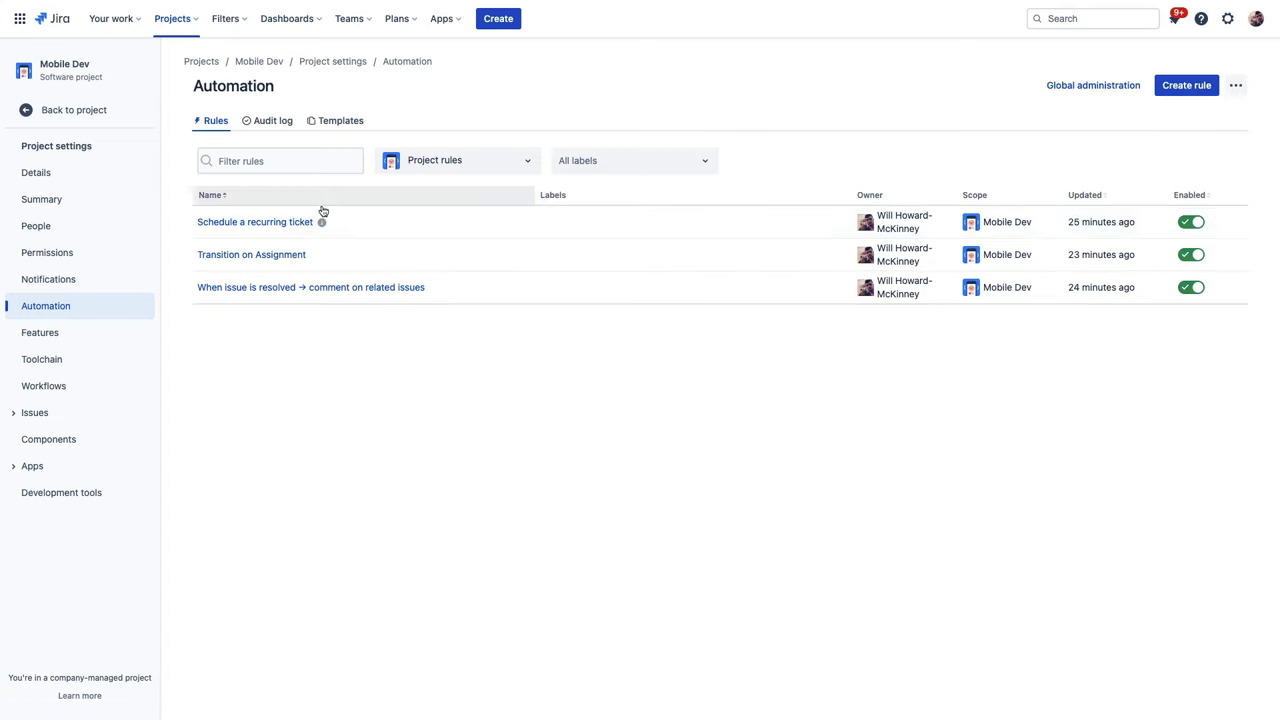
left_click(300, 257)
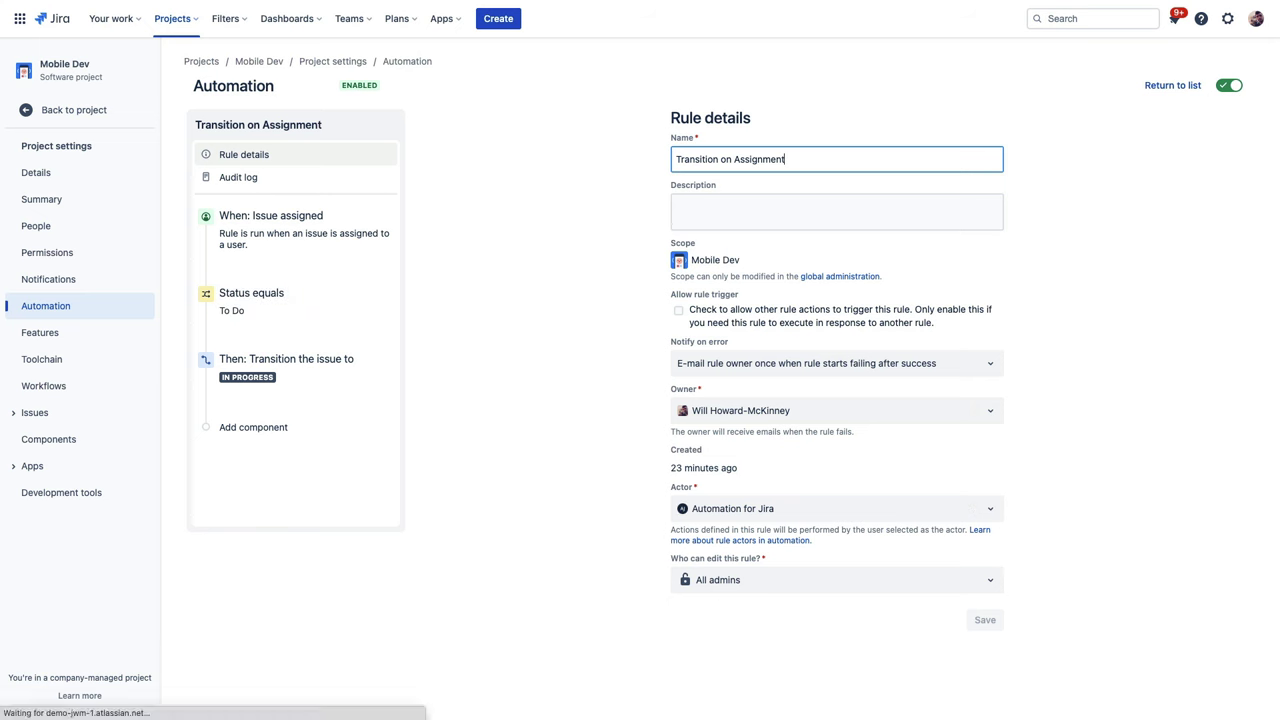
Switch to the Product team project and view its automation rules in the project settings
left_click(172, 18)
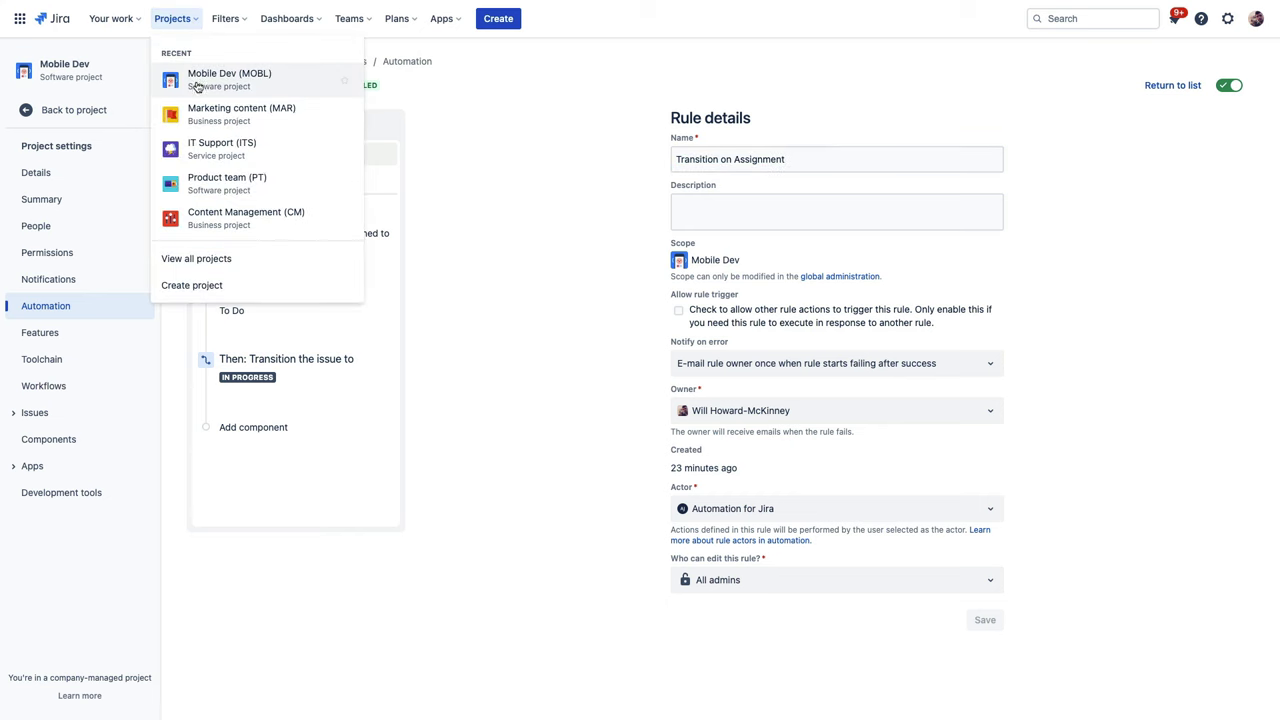
left_click(229, 183)
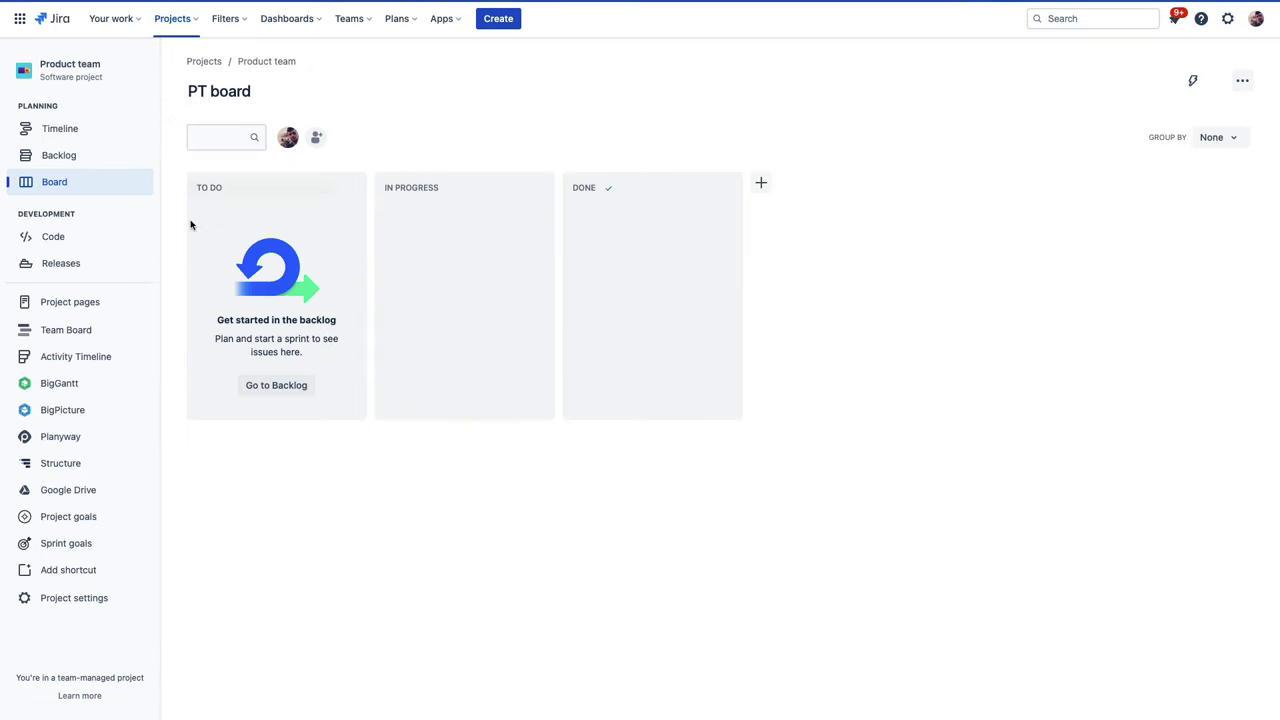
left_click(70, 600)
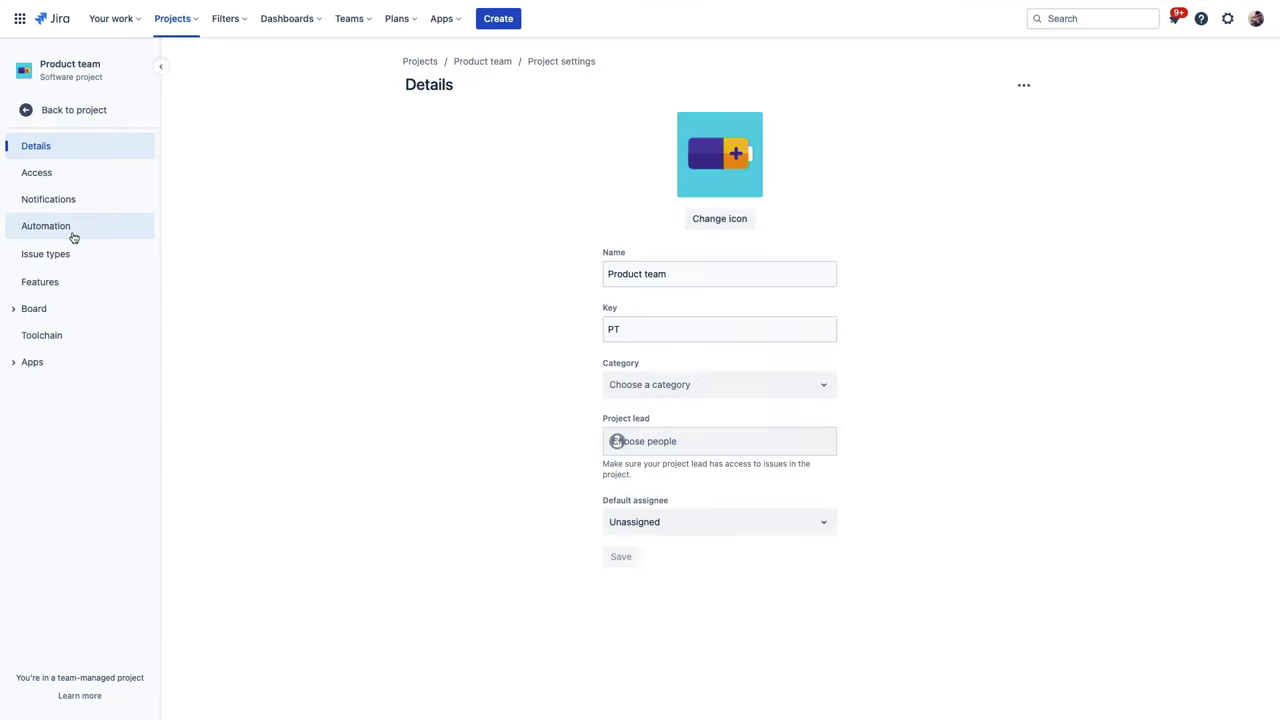
left_click(70, 236)
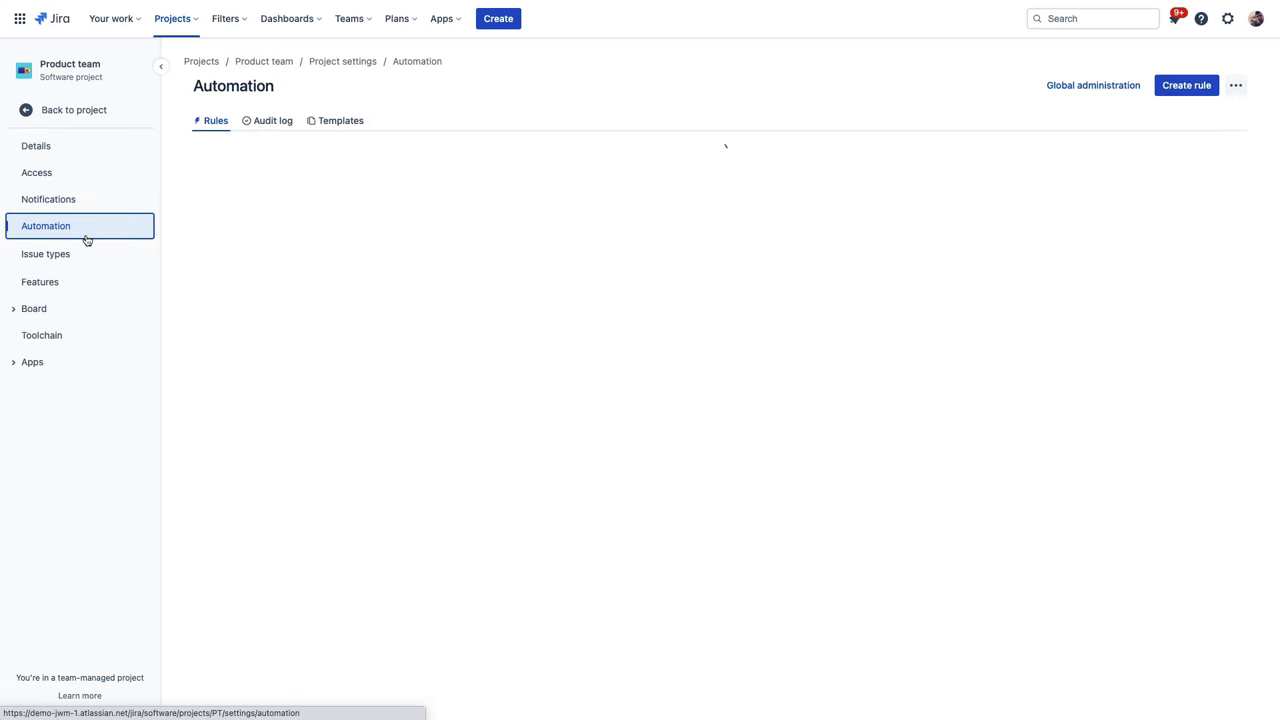
left_click(212, 121)
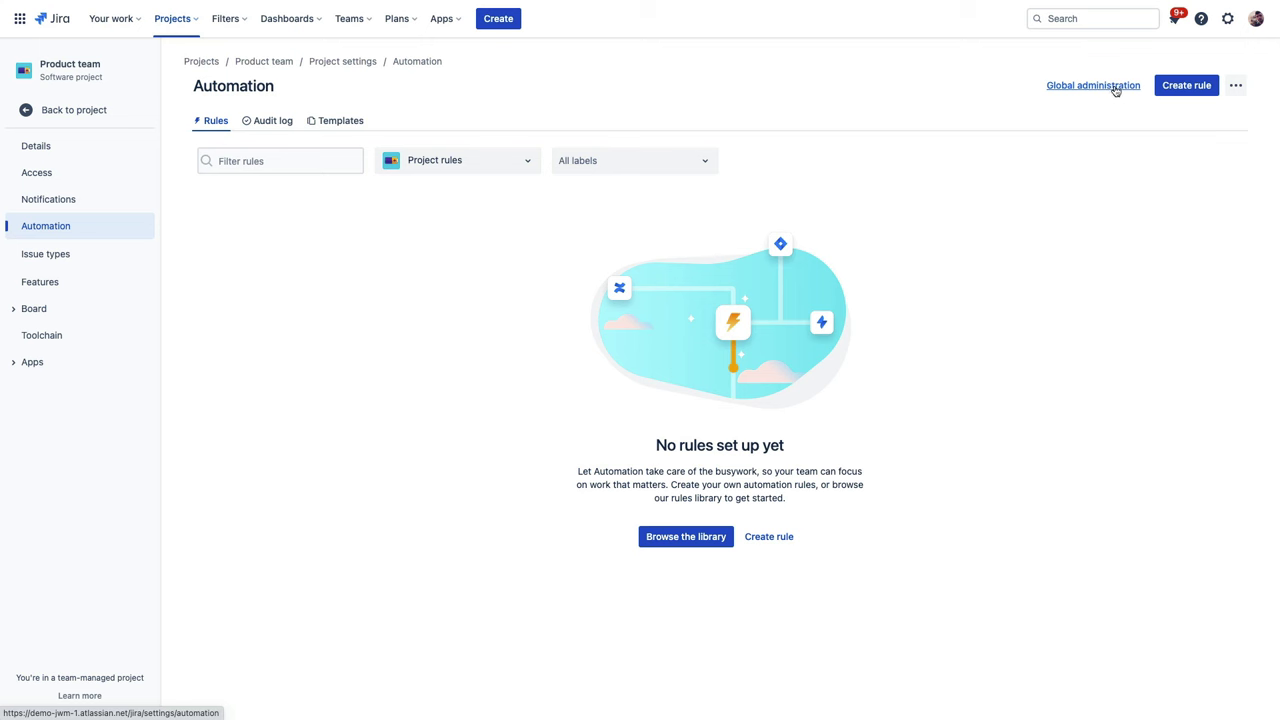
Open the Global automation page in the Jira system settings
left_click(1228, 18)
left_click(997, 213)
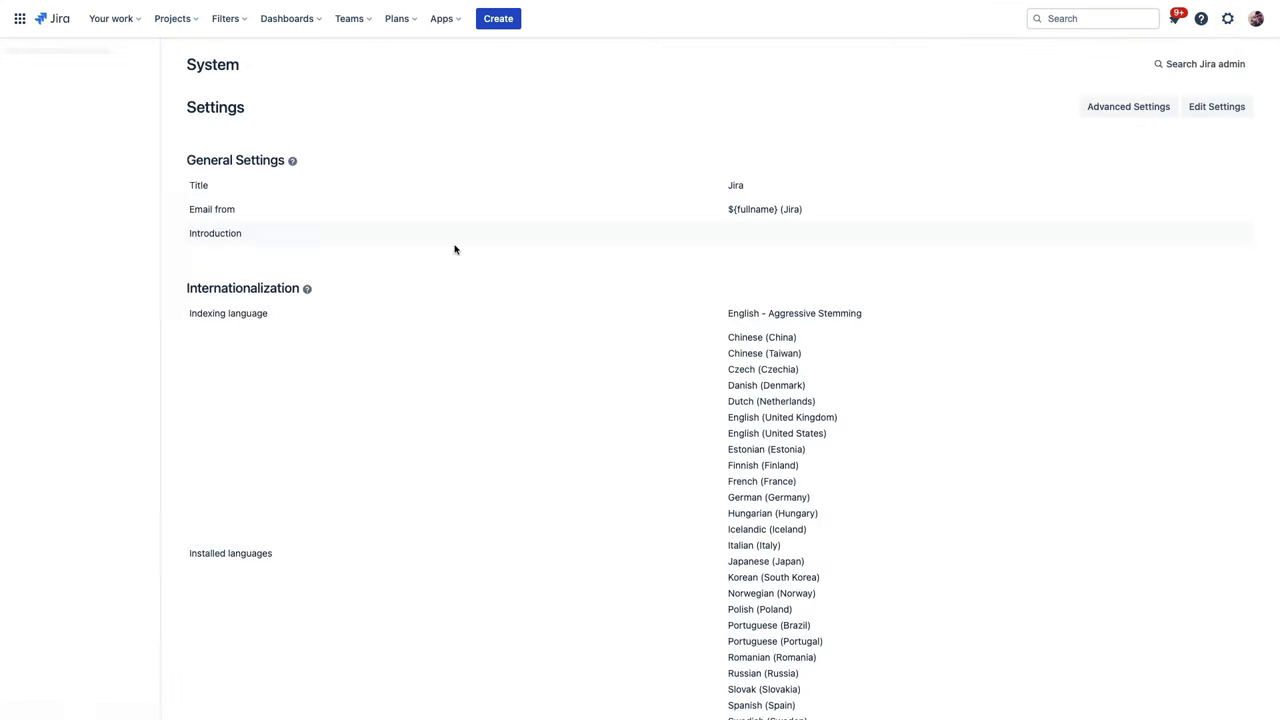
scroll(94, 460, "down", 1)
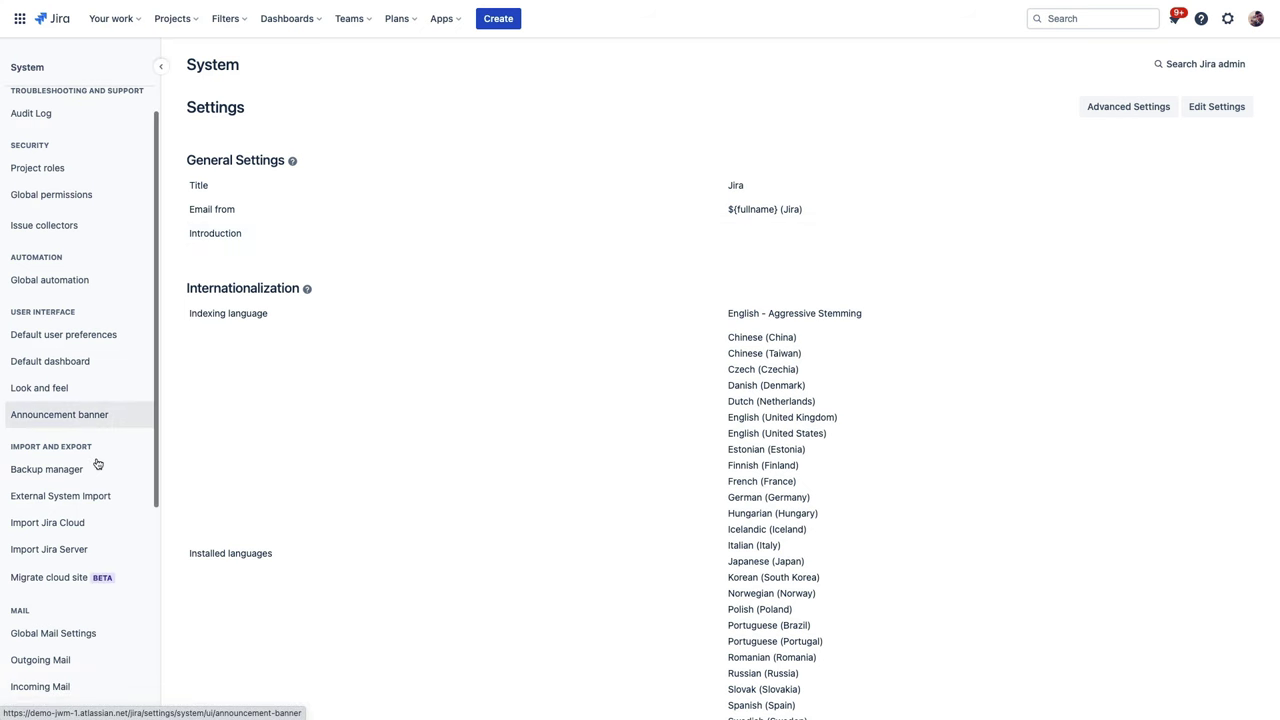
left_click(68, 288)
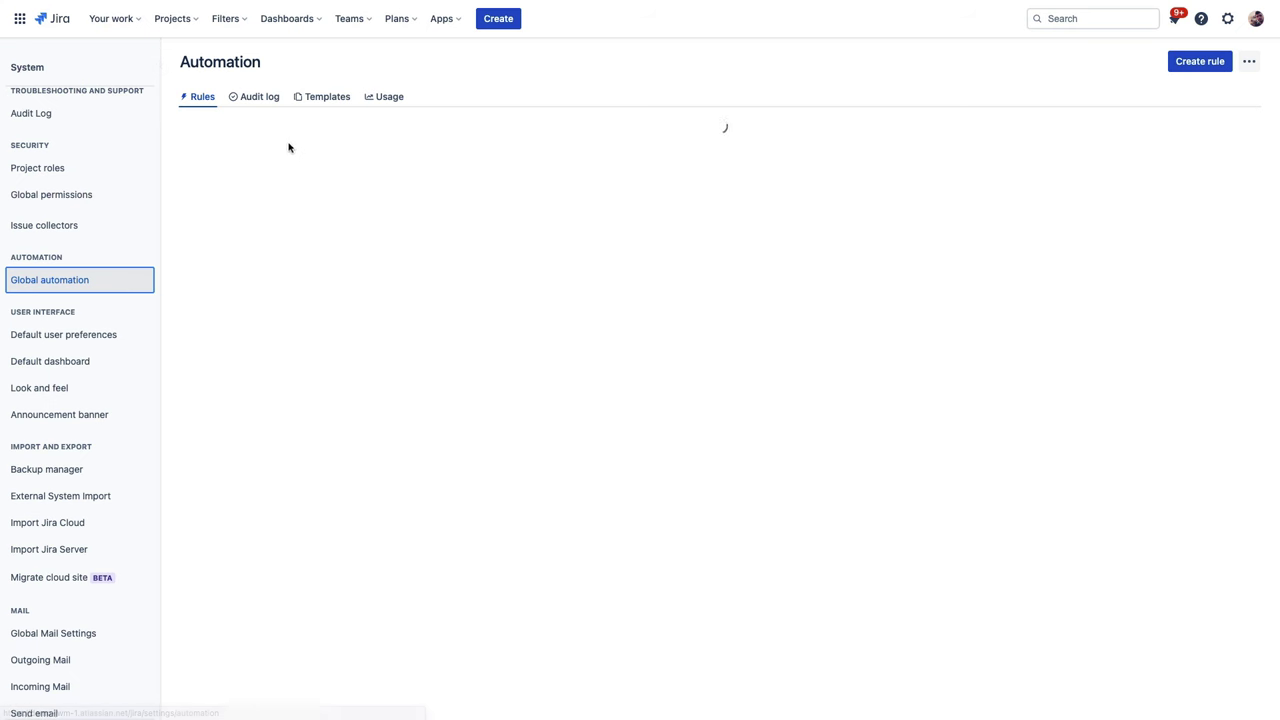
Turn on a global rule from the Software template "When an issue is transitioned to In progress → set Start Date field to current date"
left_click(327, 97)
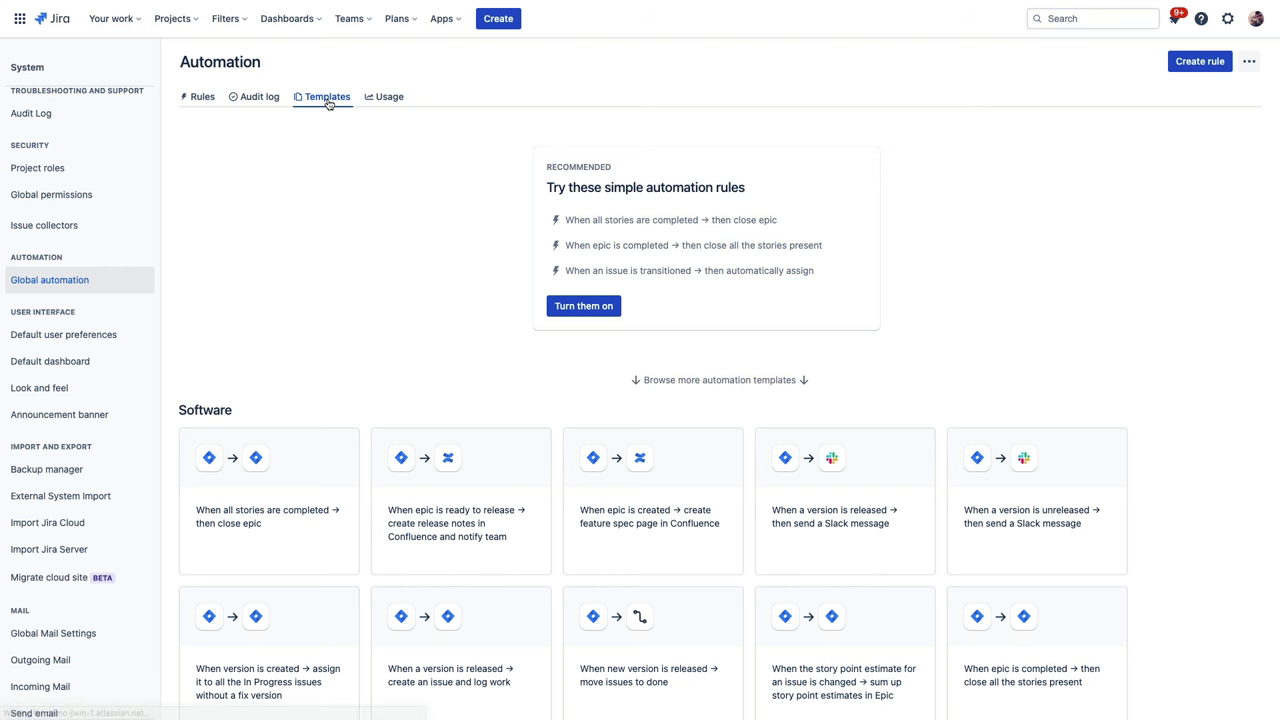
scroll(448, 248, "down", 2)
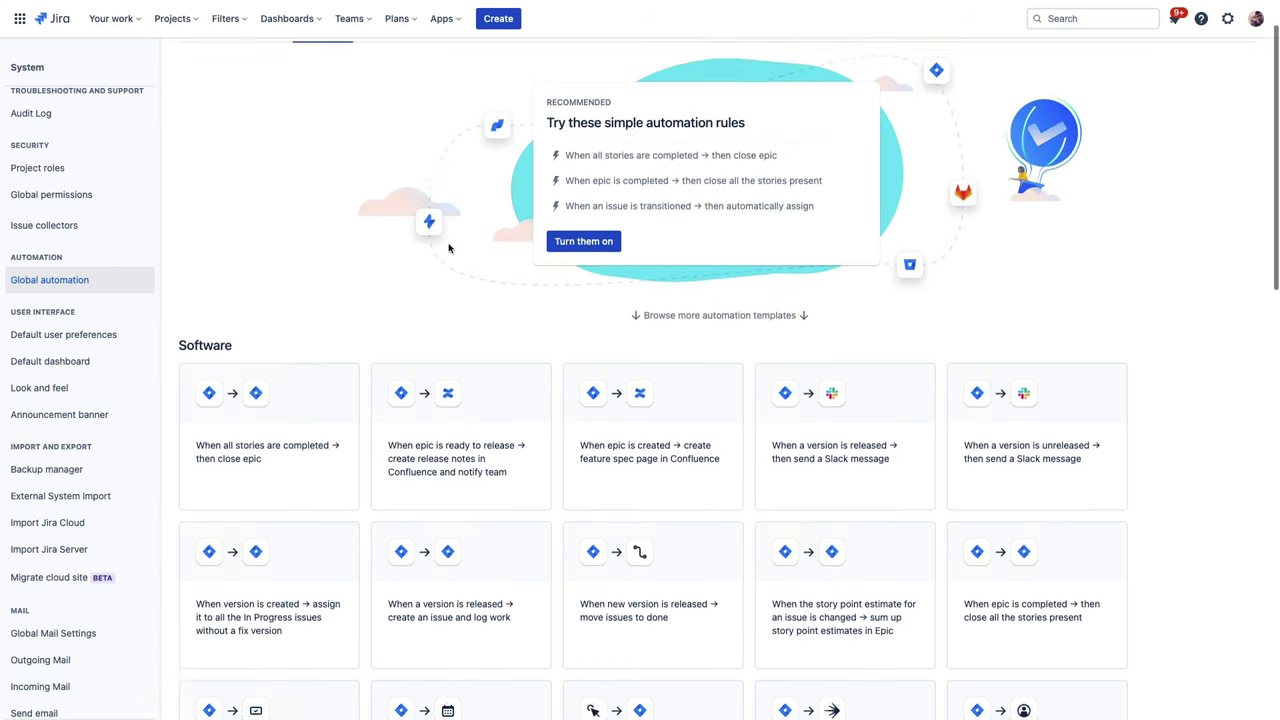
scroll(448, 248, "down", 5)
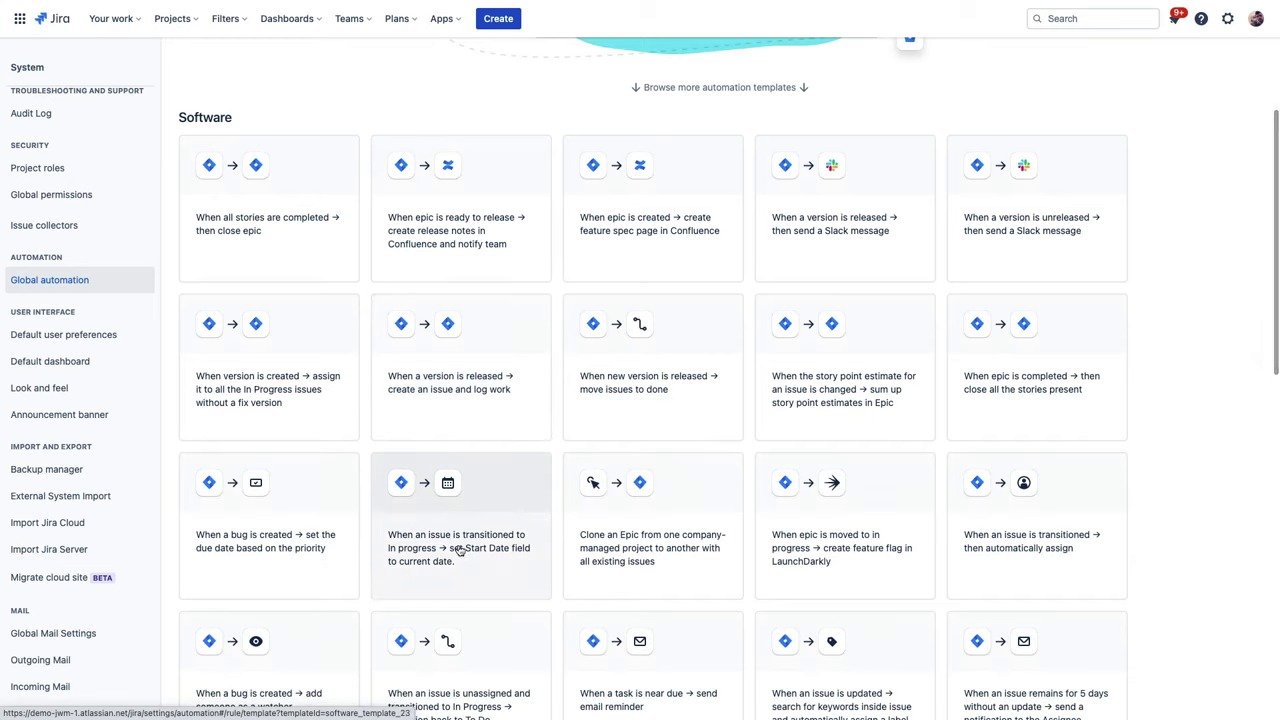
left_click(459, 550)
left_click(1222, 78)
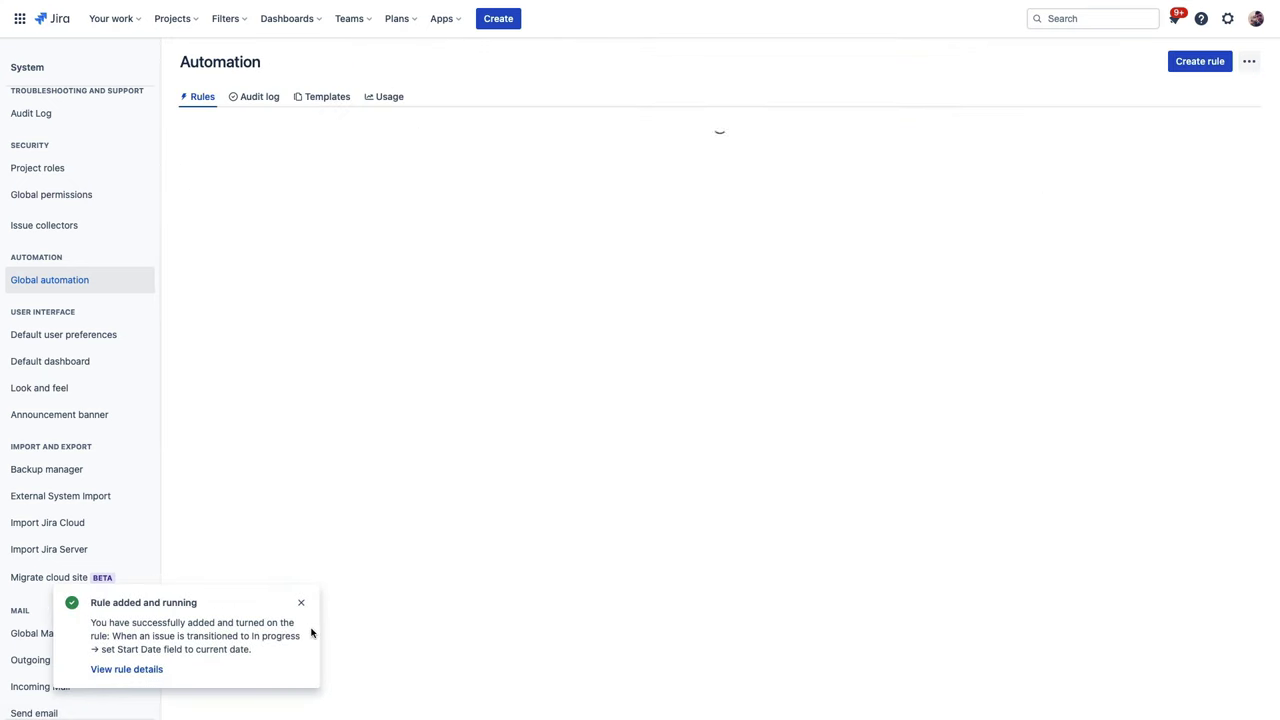
left_click(301, 603)
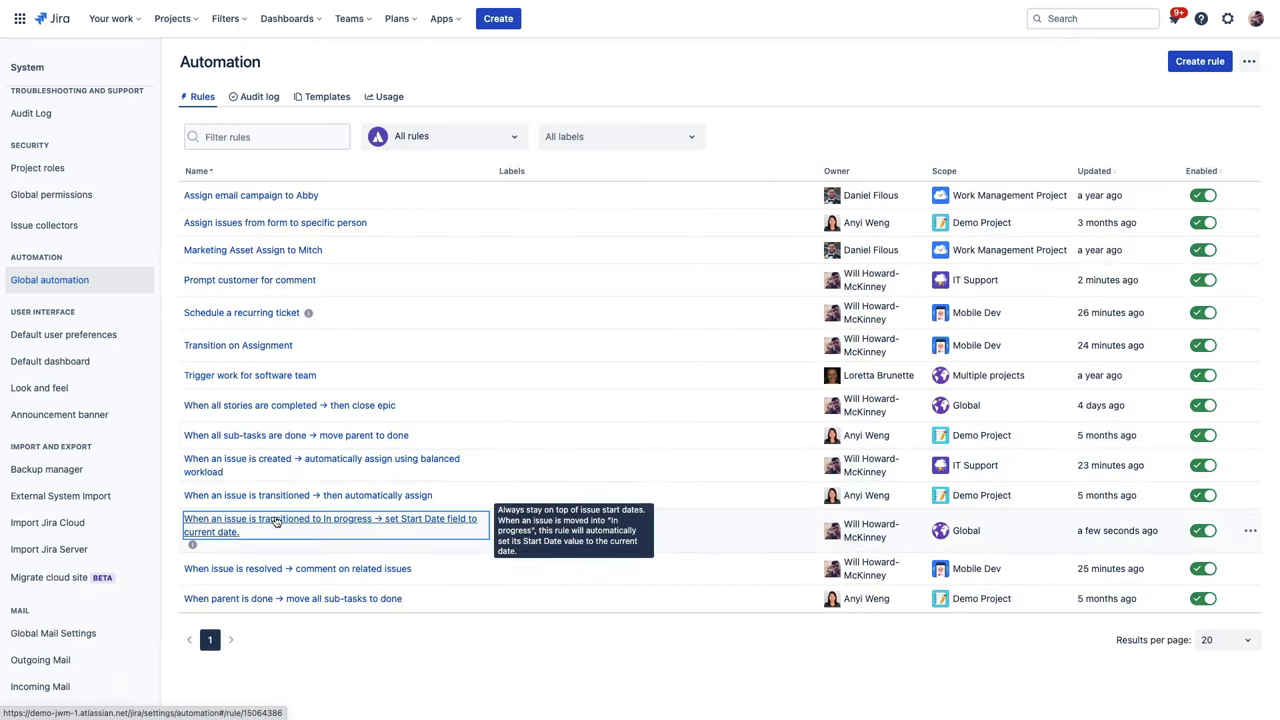
Examine the scope options of the new Start Date rule and return to the global rule list
left_click(276, 521)
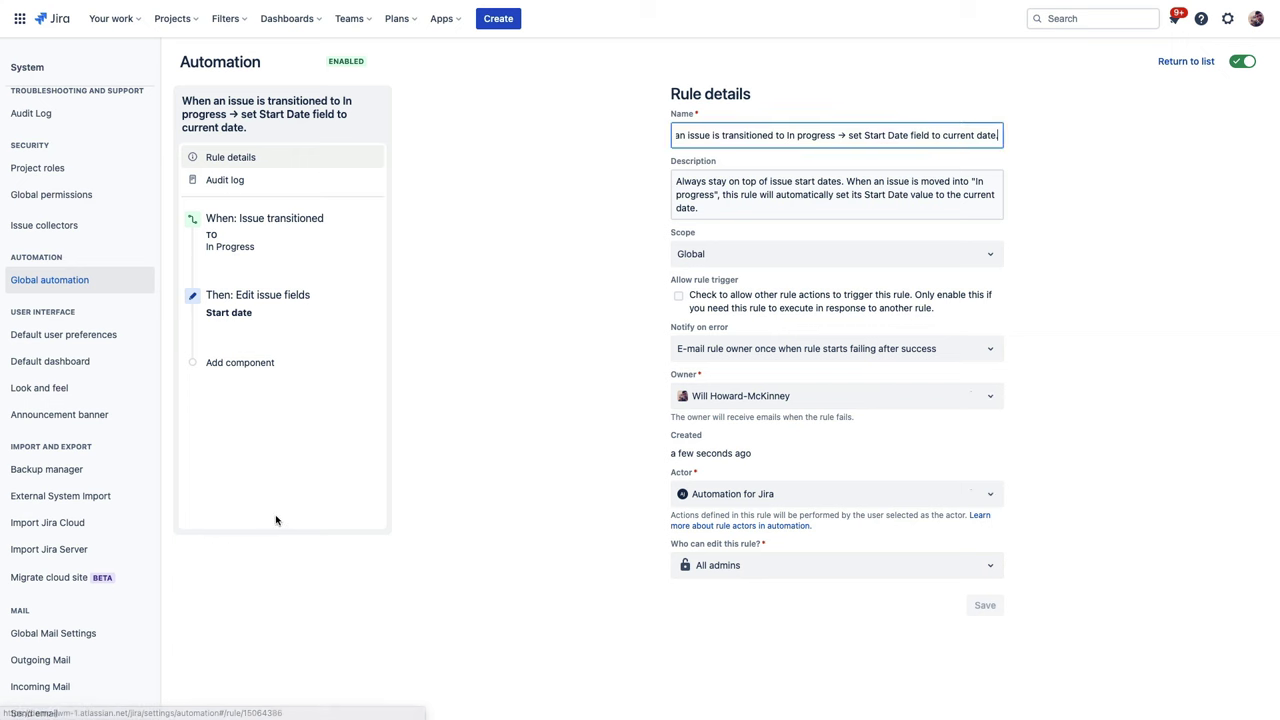
left_click(787, 254)
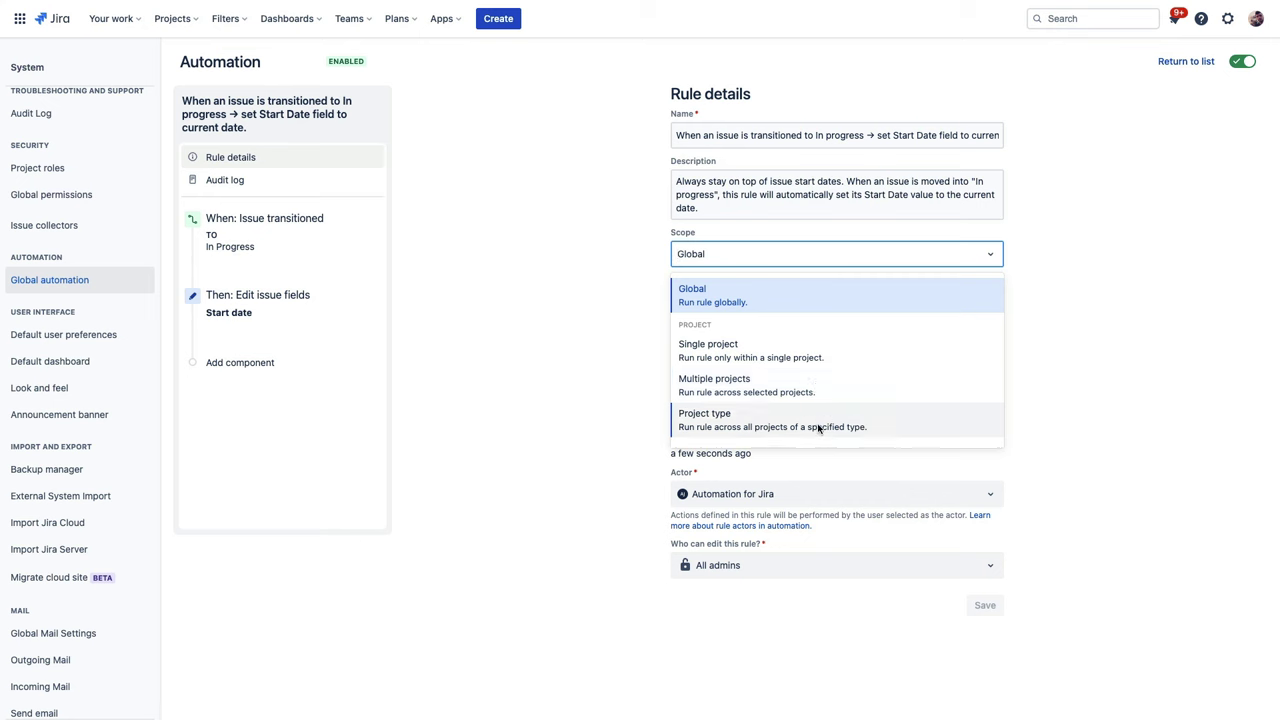
left_click(1112, 115)
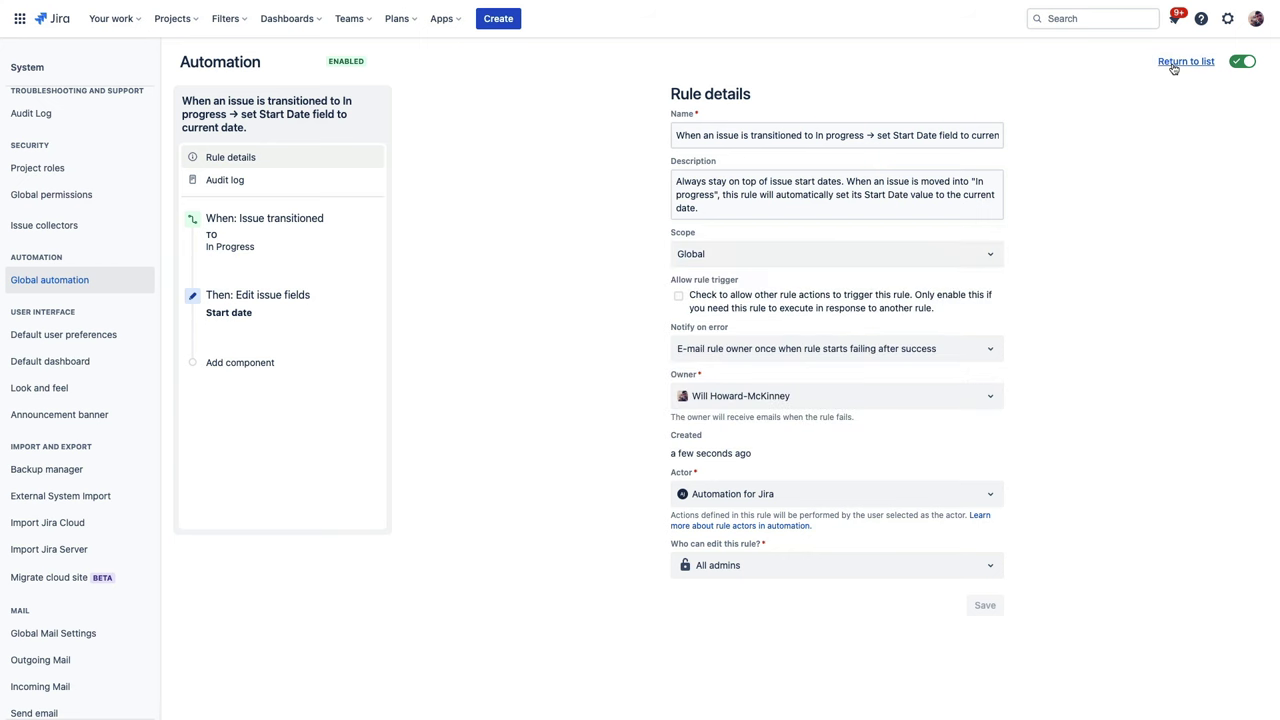
left_click(1174, 63)
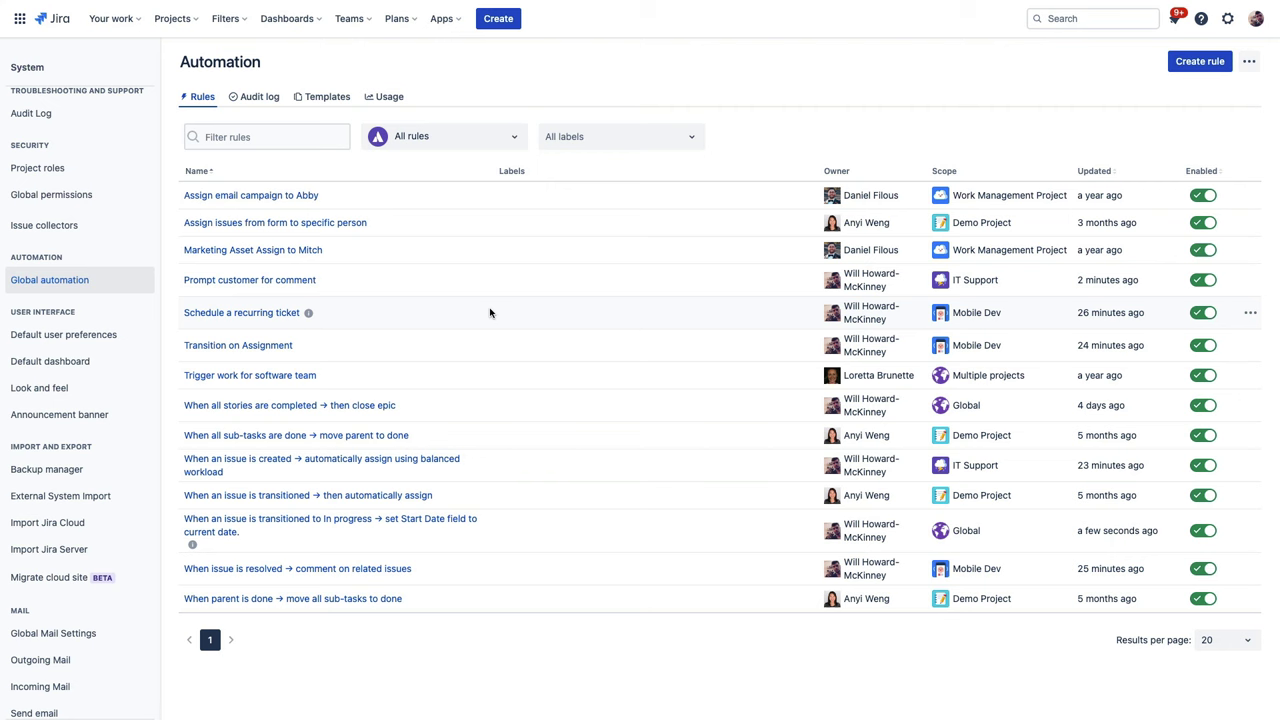
Change the "Prompt customer for comment" rule's scope to the project type Service management projects, publish the changes, and return to the rule list
left_click(286, 281)
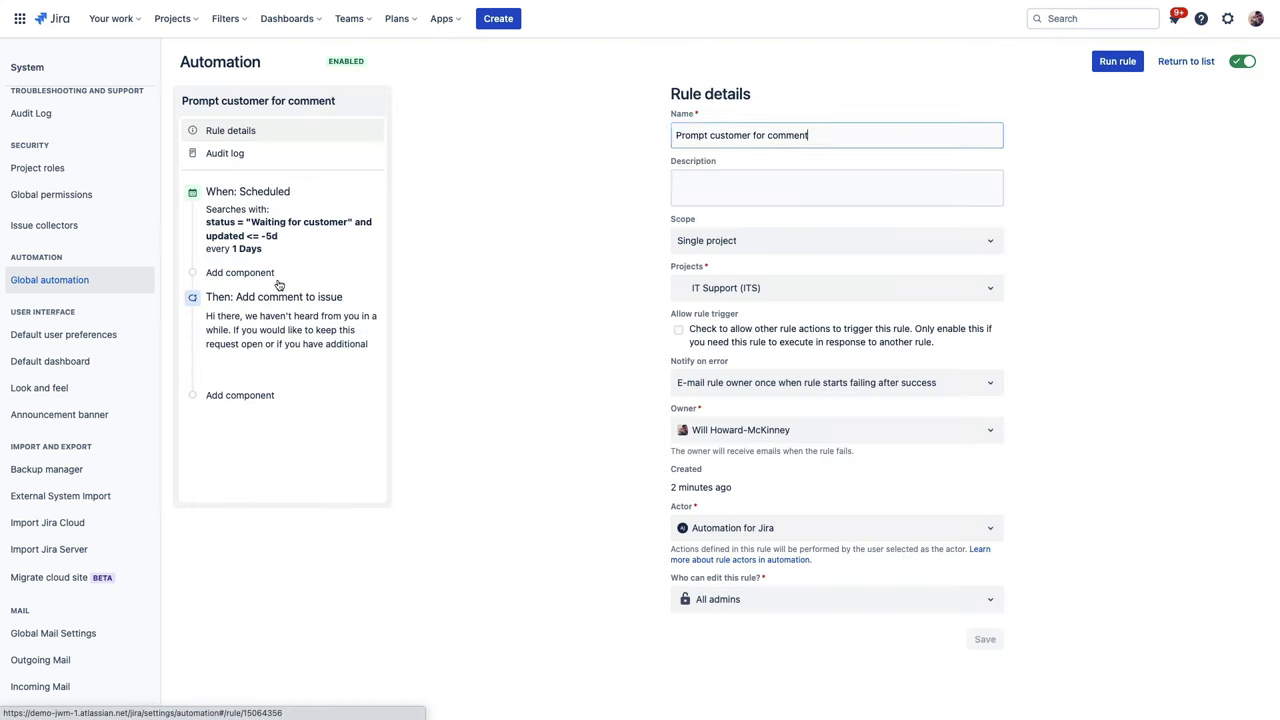
left_click(785, 241)
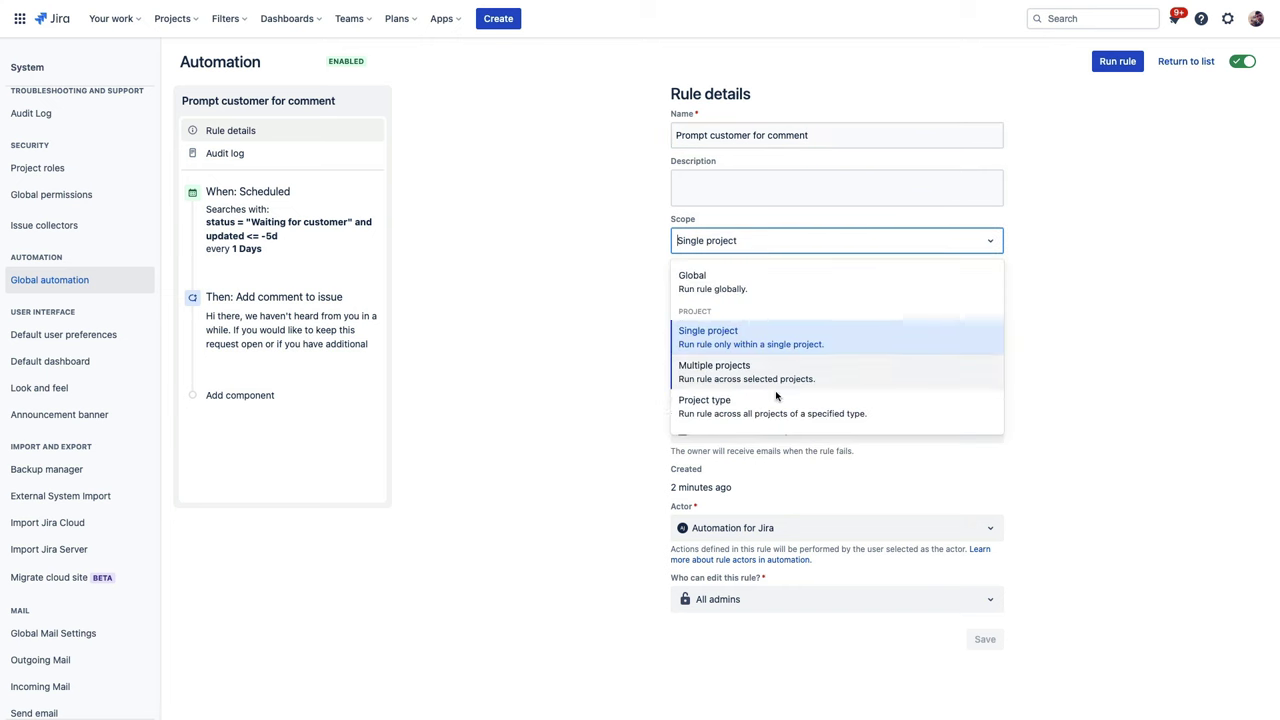
left_click(750, 408)
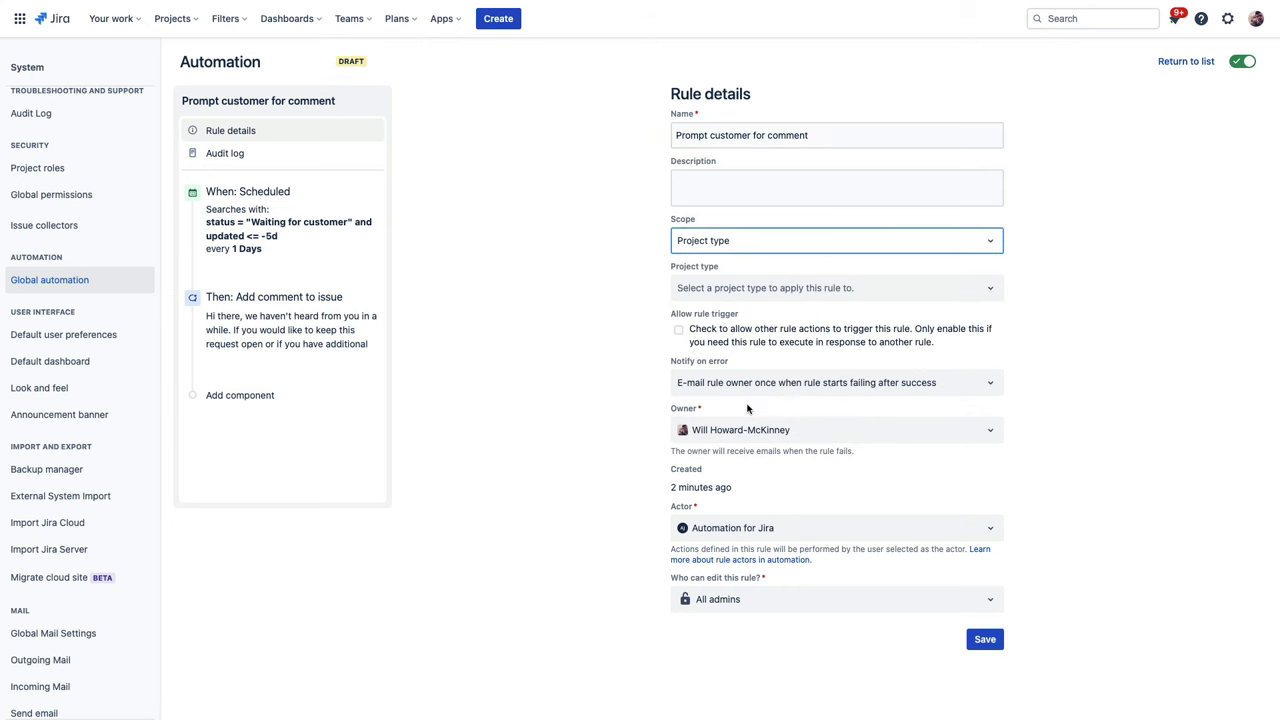
left_click(812, 289)
left_click(766, 346)
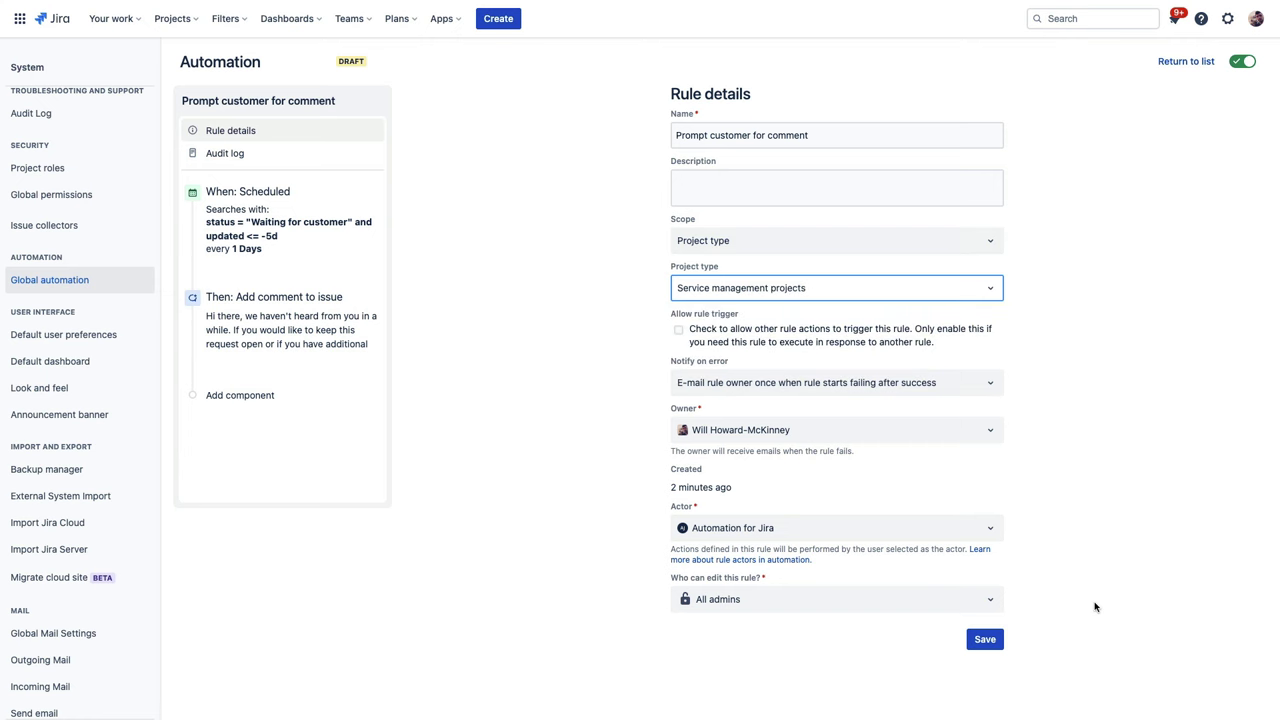
left_click(985, 643)
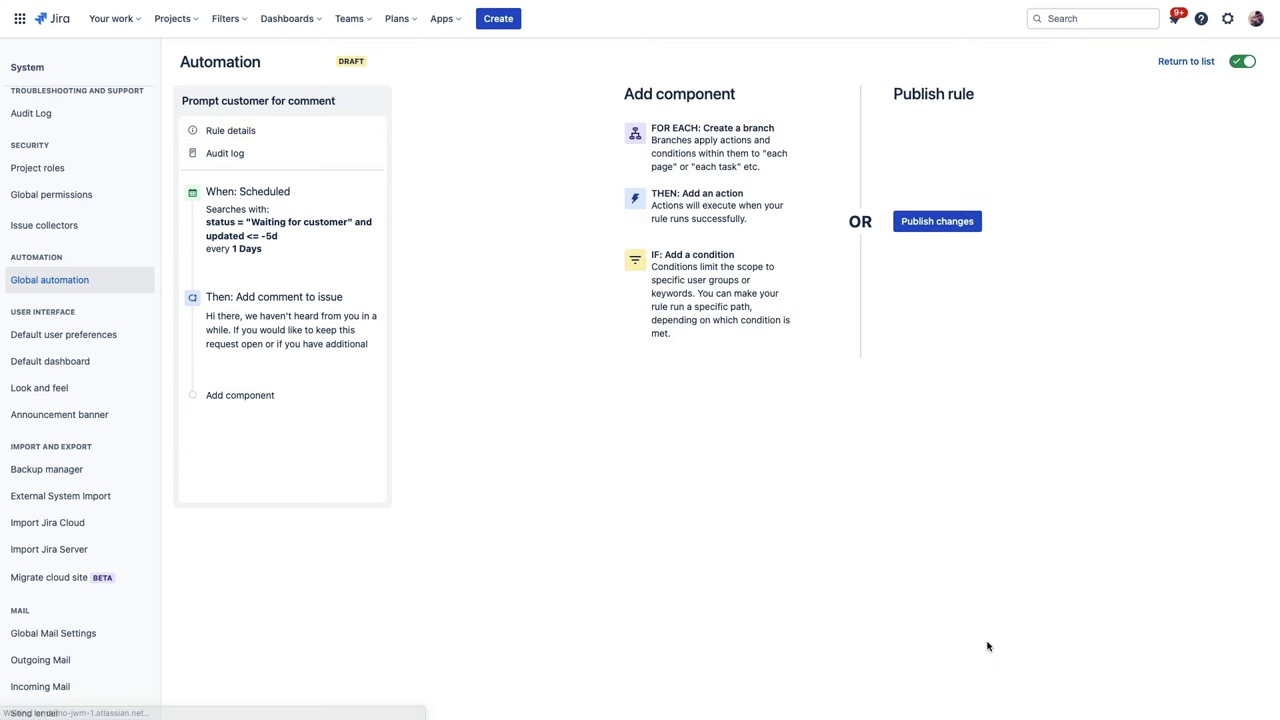
left_click(929, 222)
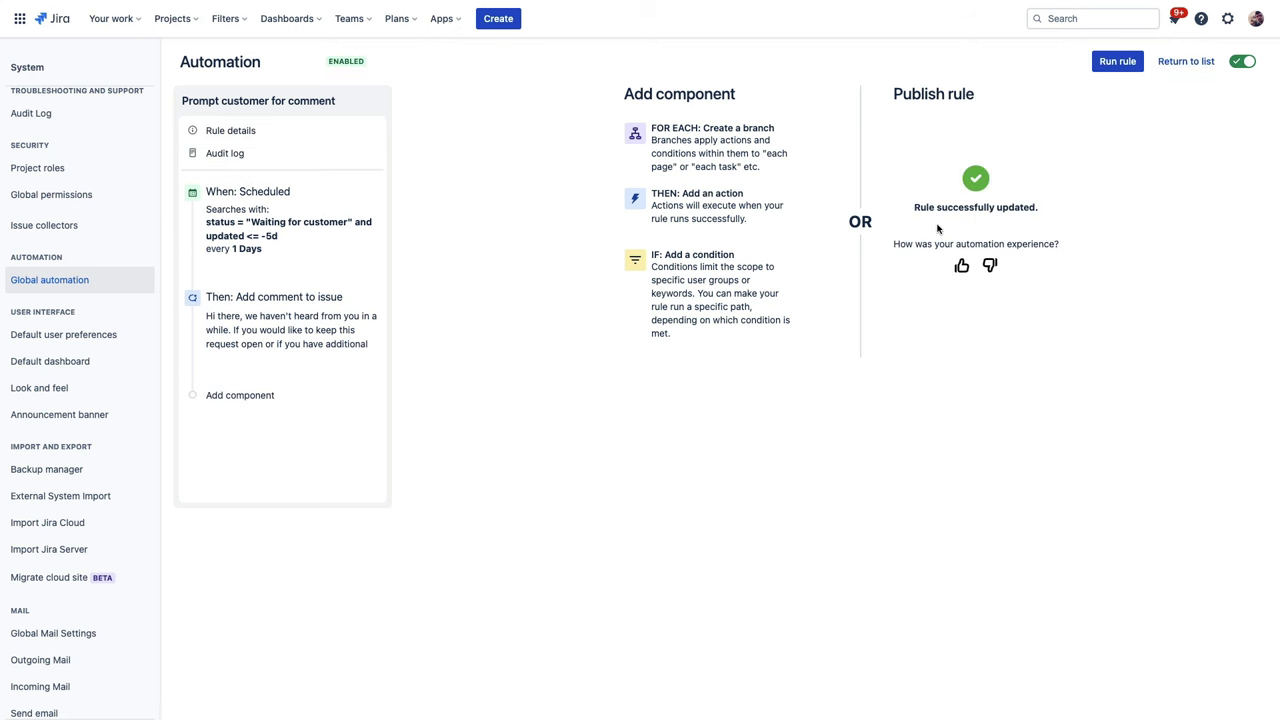
left_click(1176, 66)
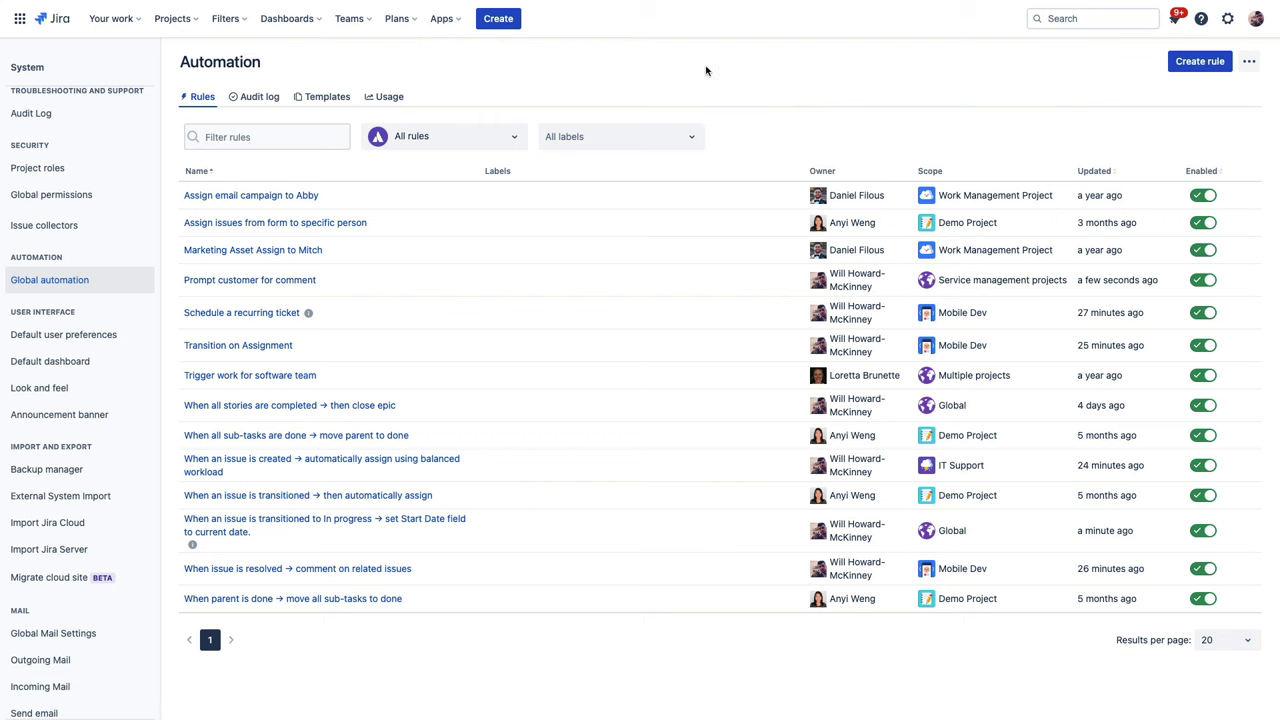